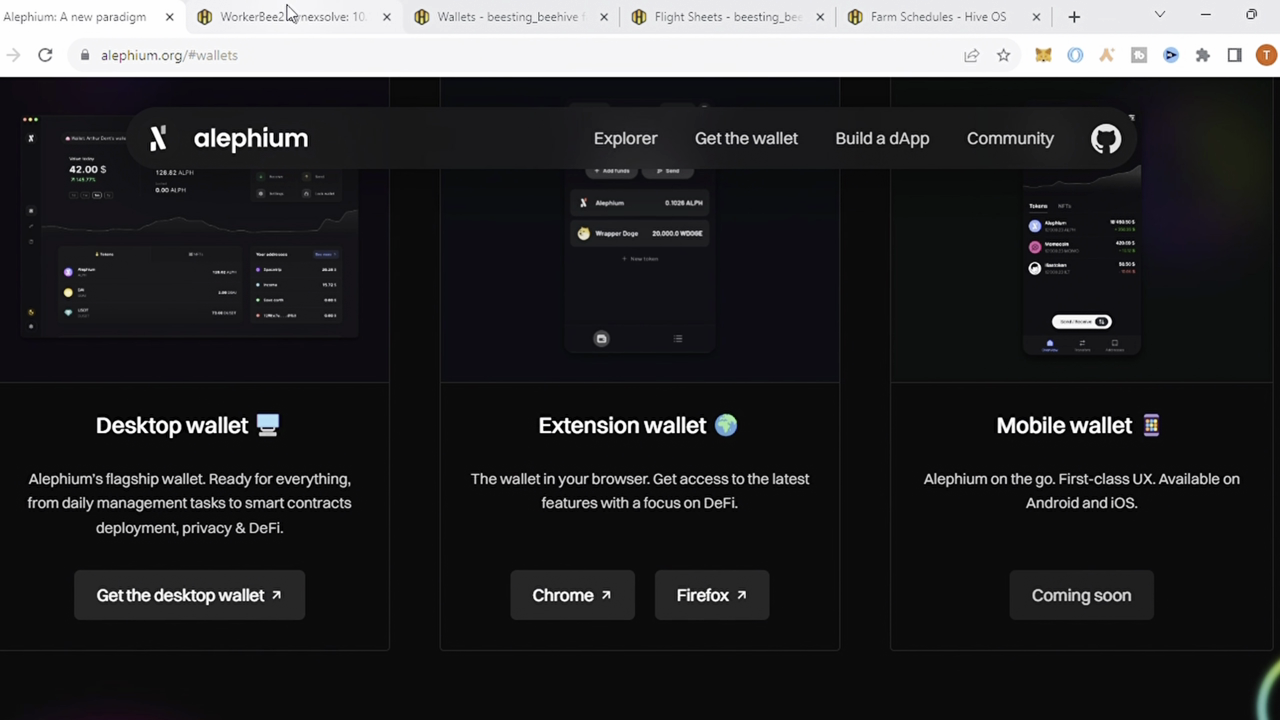
Switch to the Hive OS farm's wallets and start a new wallet for the ALPH coin, entering the wallet address.
{"action": "left_click", "coordinate": [289, 16]}
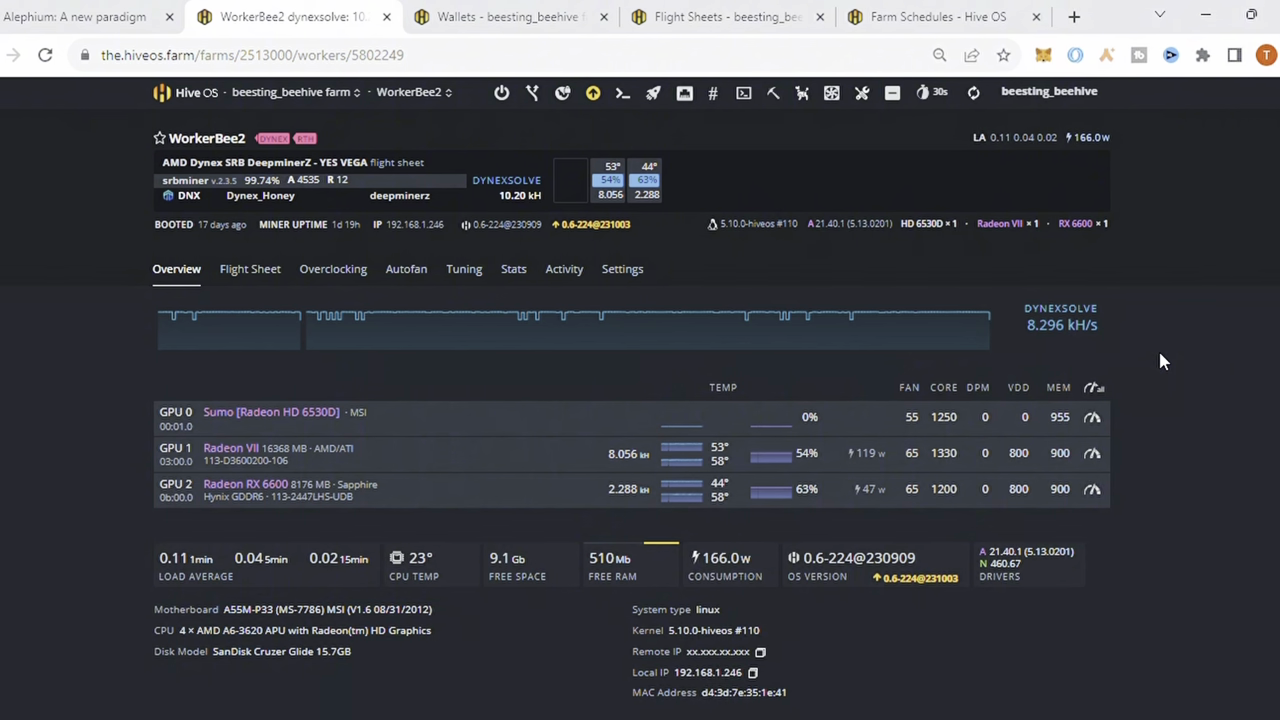
{"action": "left_click", "coordinate": [527, 17]}
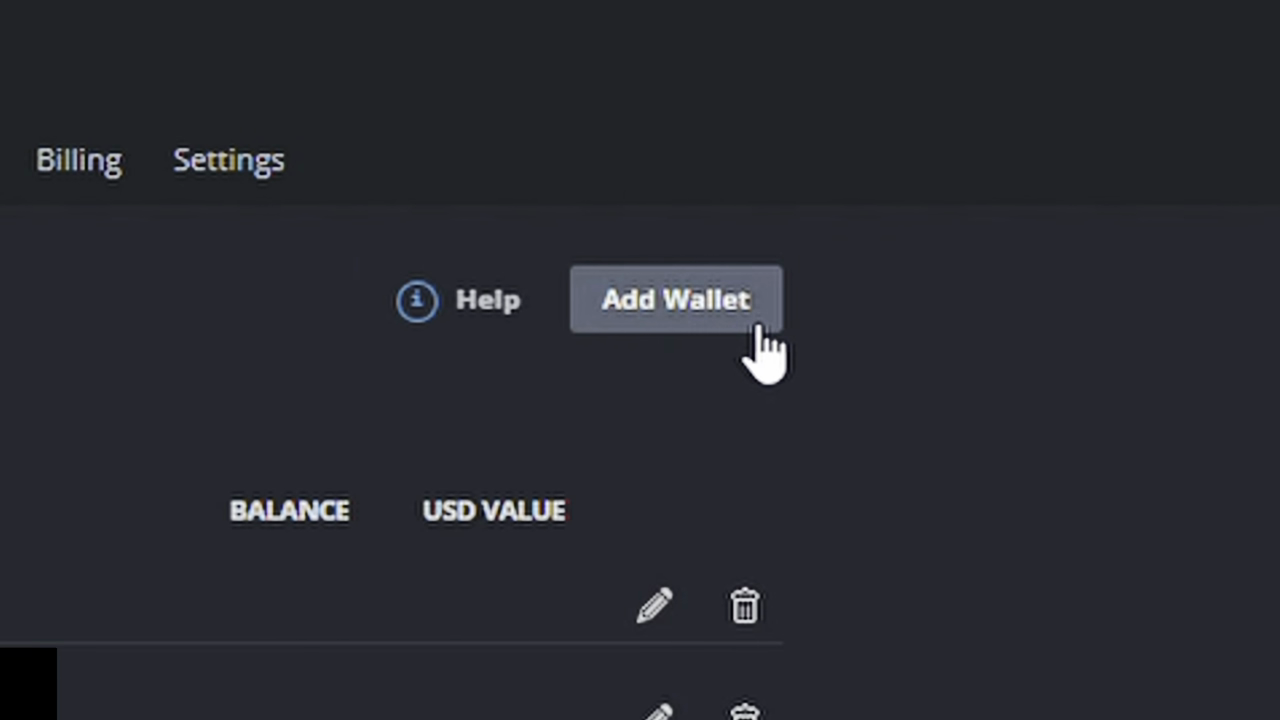
{"action": "left_click", "coordinate": [968, 333]}
{"action": "left_click", "coordinate": [944, 156]}
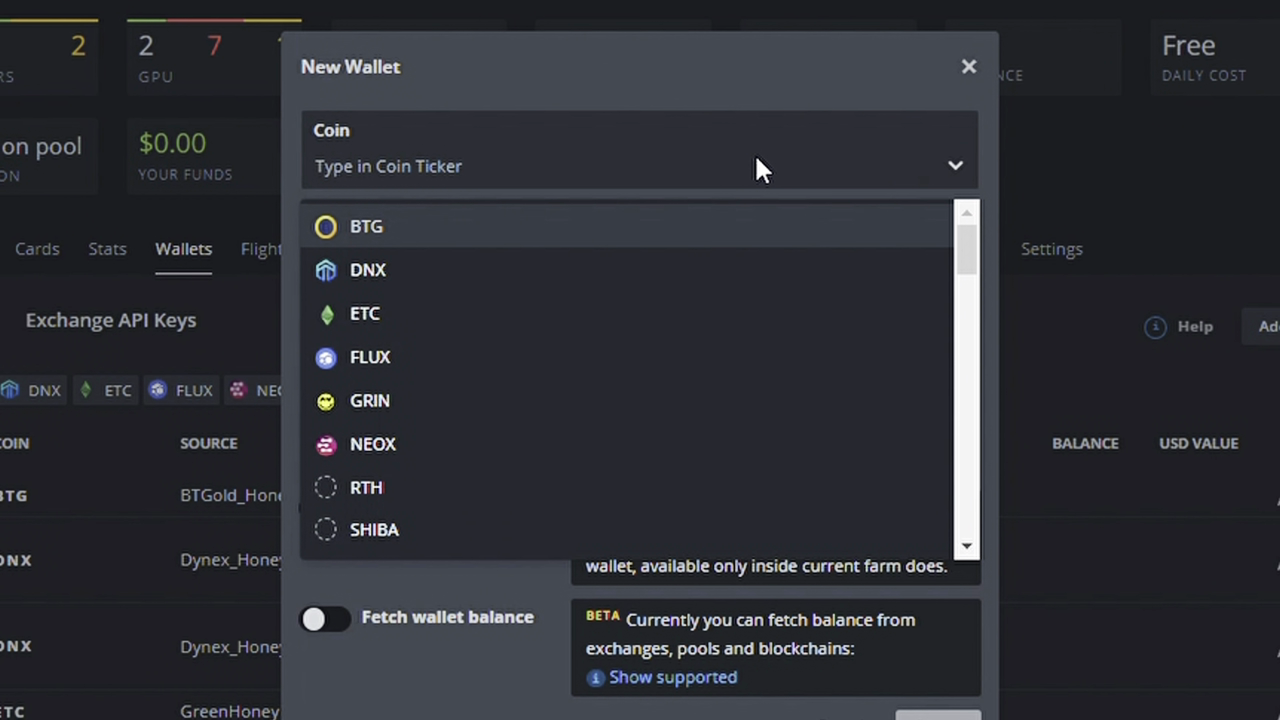
{"action": "type", "text": "al"}
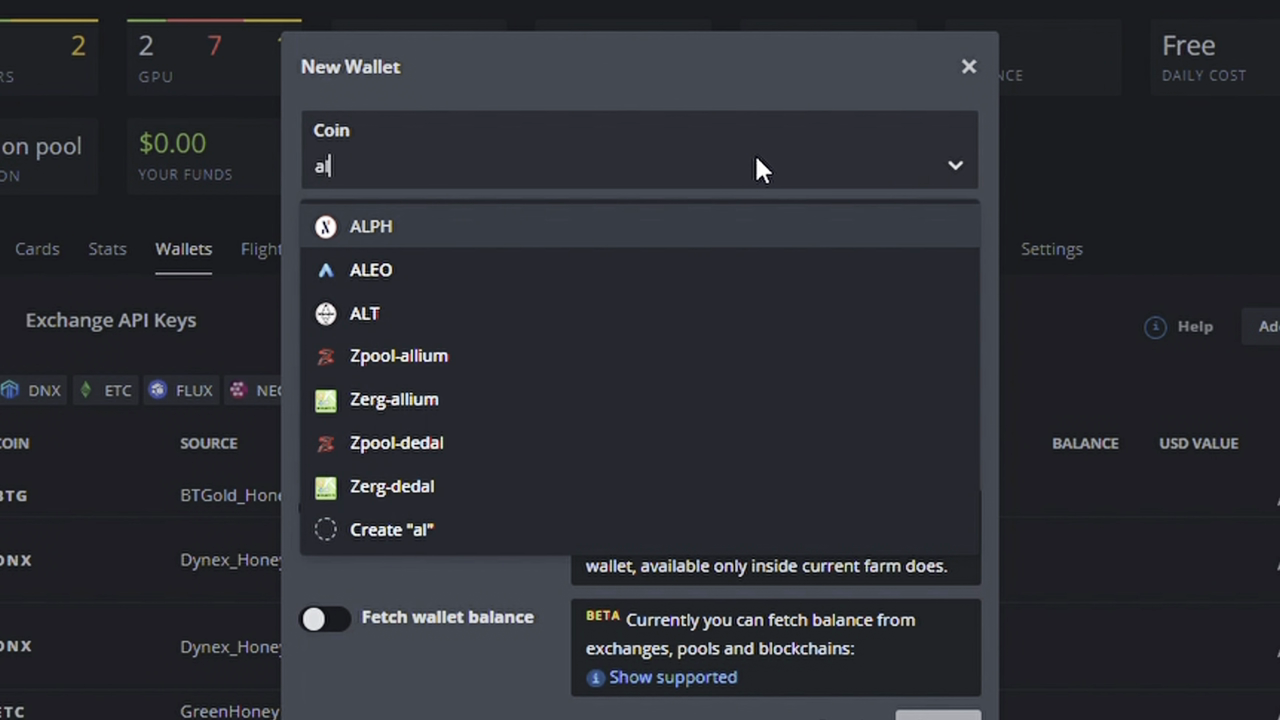
{"action": "left_click", "coordinate": [485, 229]}
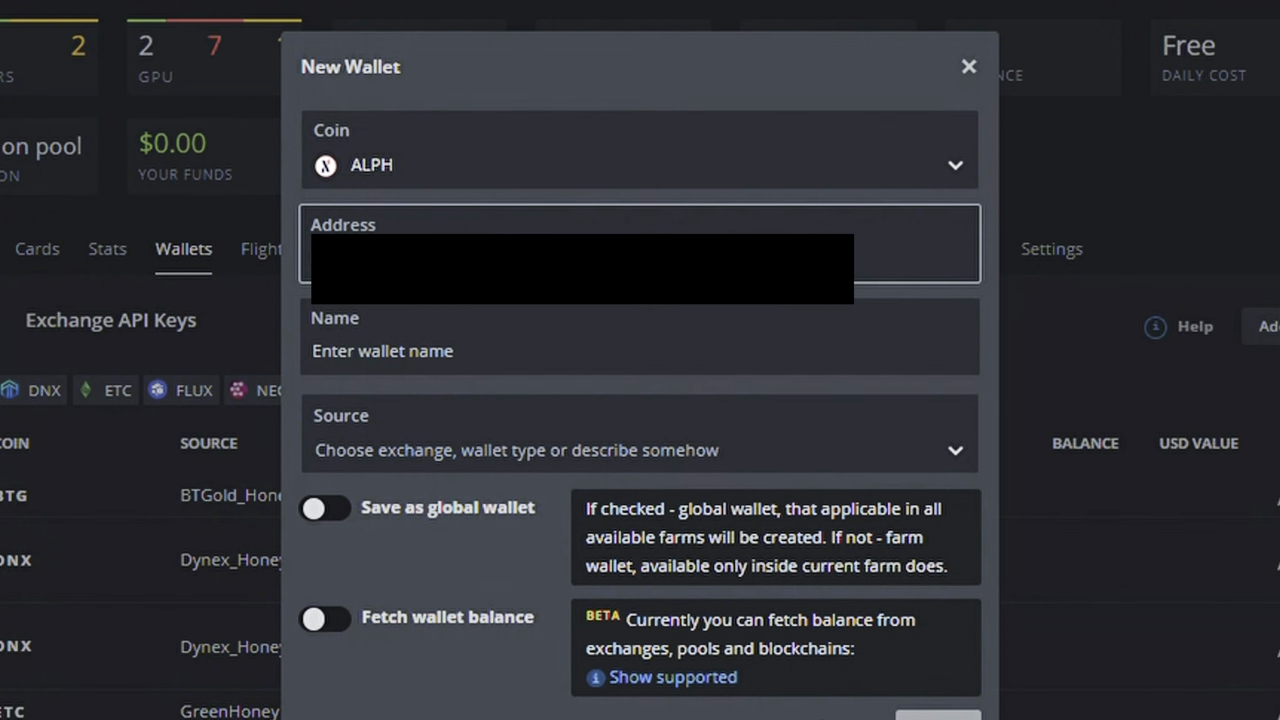
Name the new ALPH wallet AlpHoney.
{"action": "left_click", "coordinate": [556, 332]}
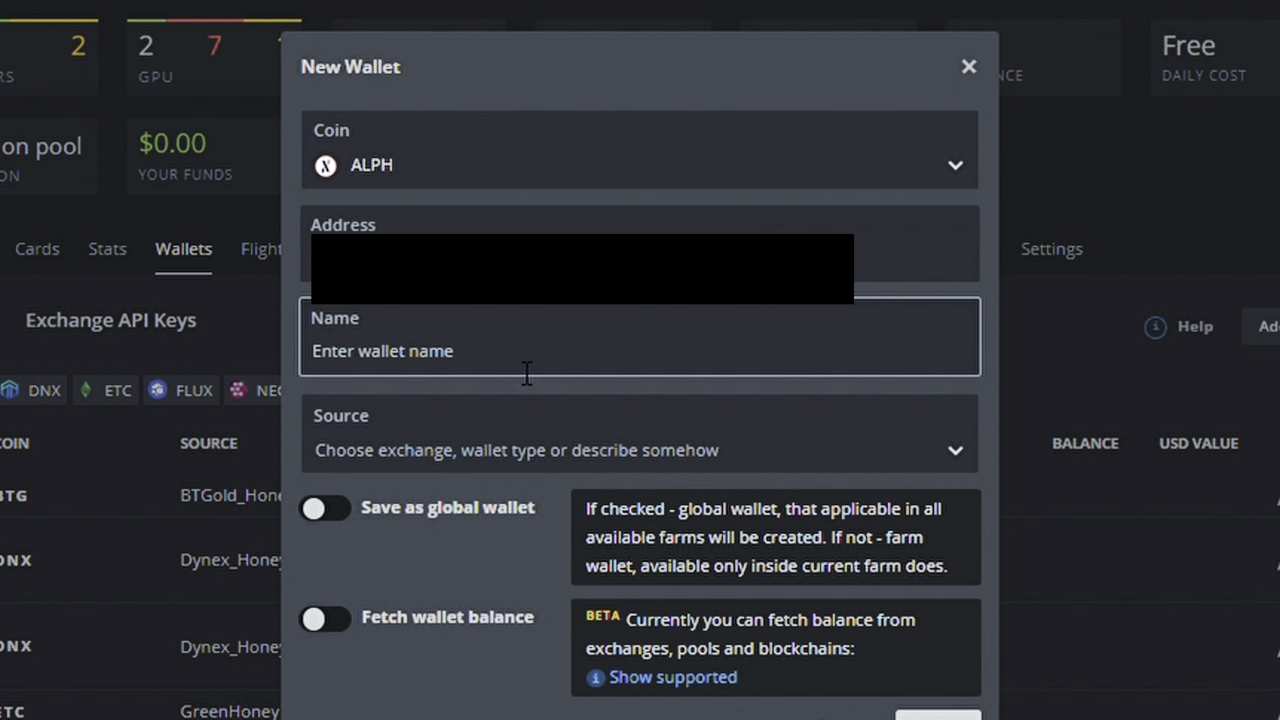
{"action": "type", "text": "Alph"}
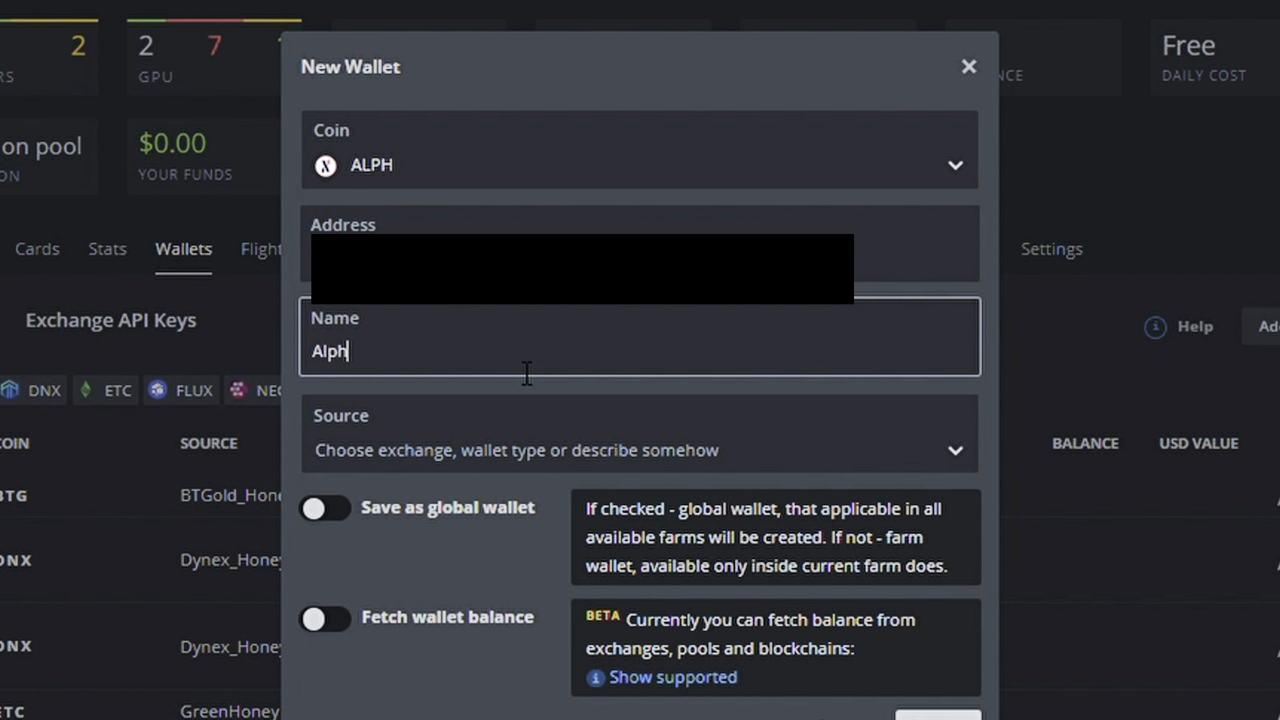
{"action": "type", "text": "one"}
{"action": "key", "text": "BackSpace"}
{"action": "type", "text": "H"}
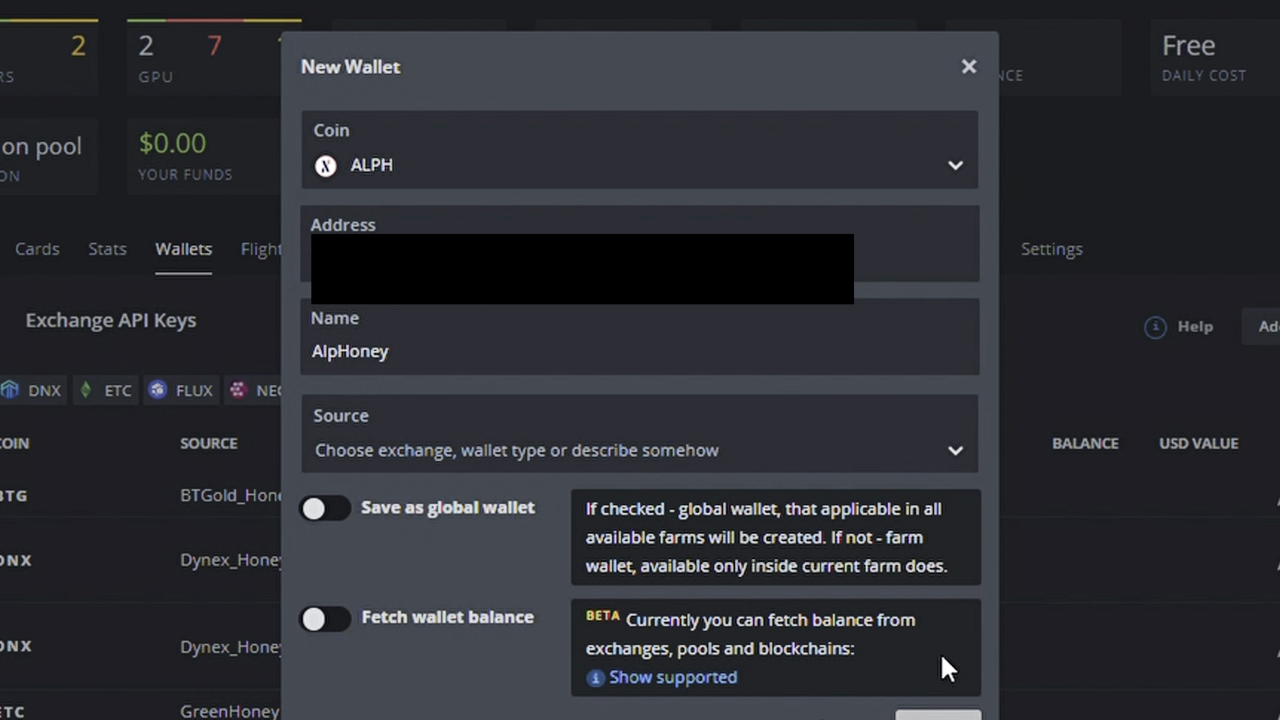
Create the AlpHoney wallet and switch to the farm's Flight Sheets page.
{"action": "left_click", "coordinate": [938, 714]}
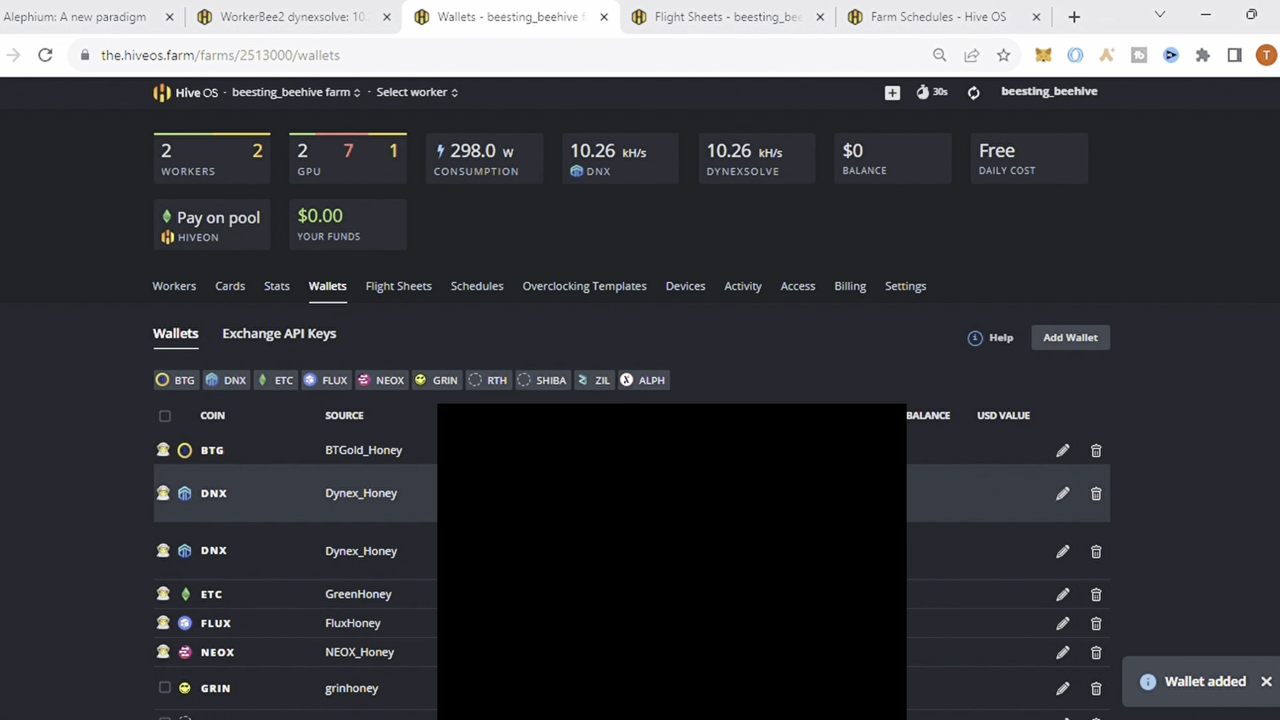
{"action": "scroll", "coordinate": [423, 594], "scroll_direction": "down", "scroll_amount": 1}
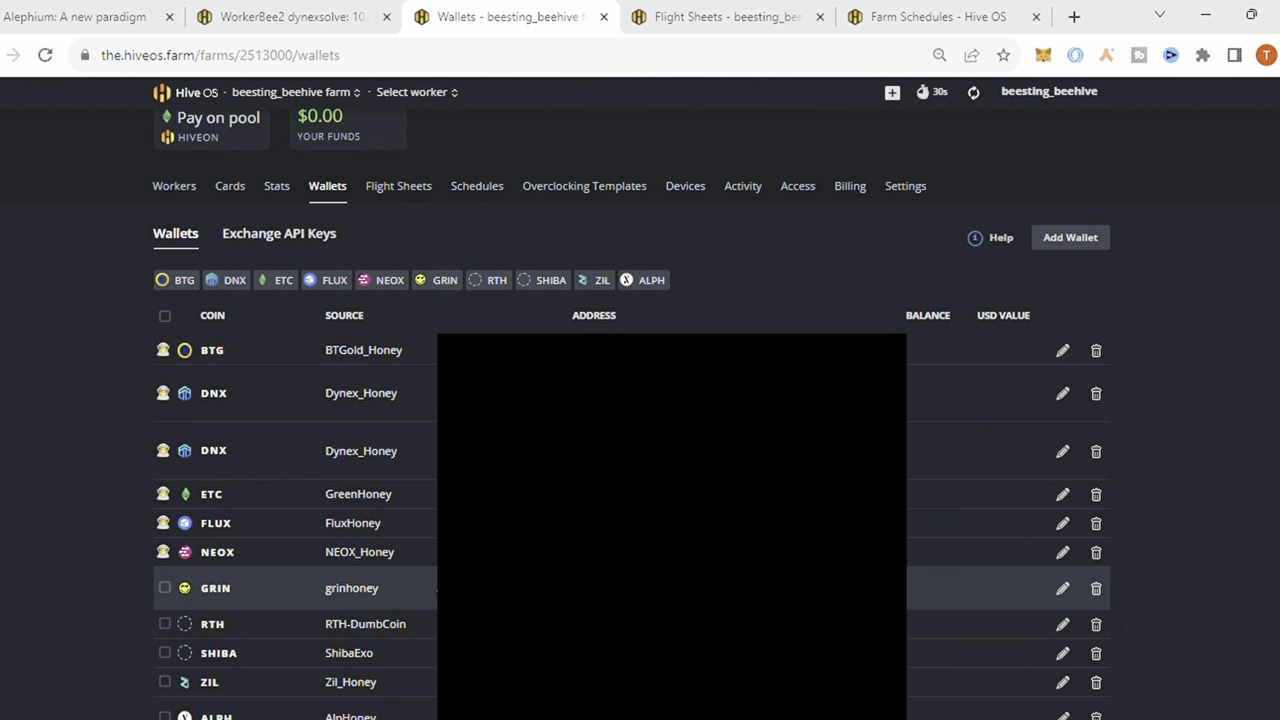
{"action": "scroll", "coordinate": [423, 588], "scroll_direction": "down", "scroll_amount": 1}
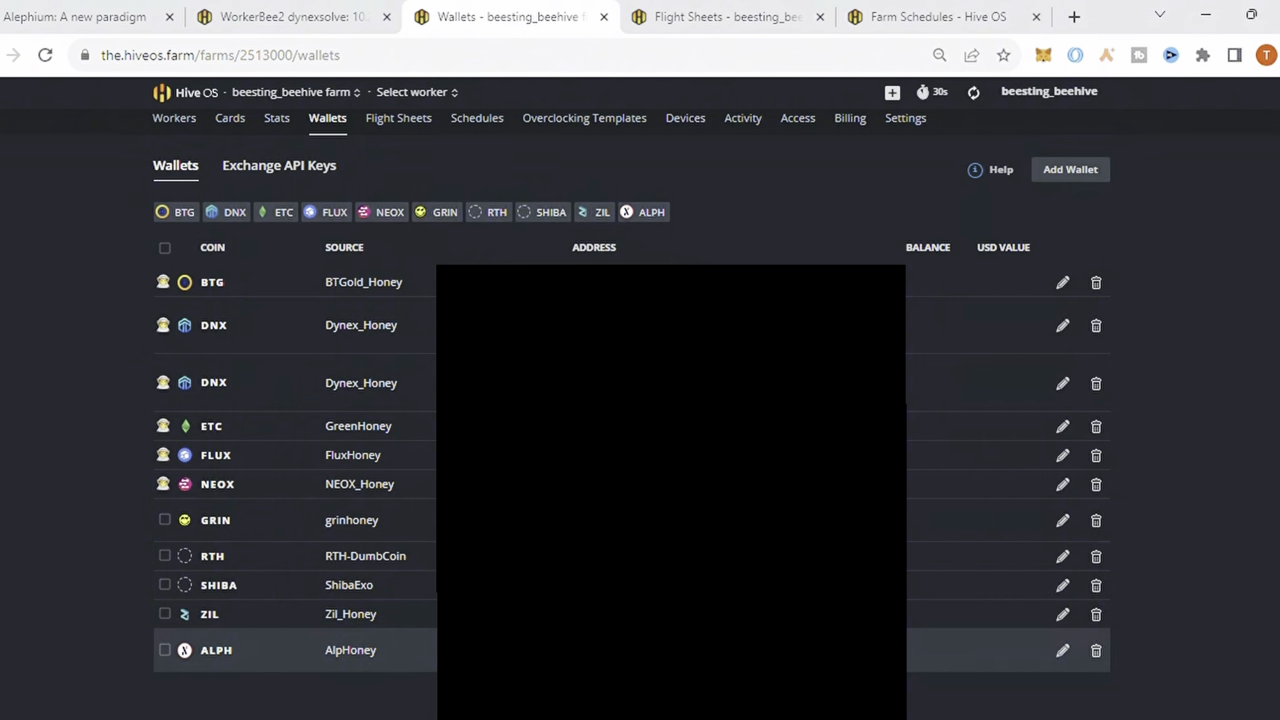
{"action": "left_click", "coordinate": [675, 10]}
{"action": "left_click", "coordinate": [903, 410]}
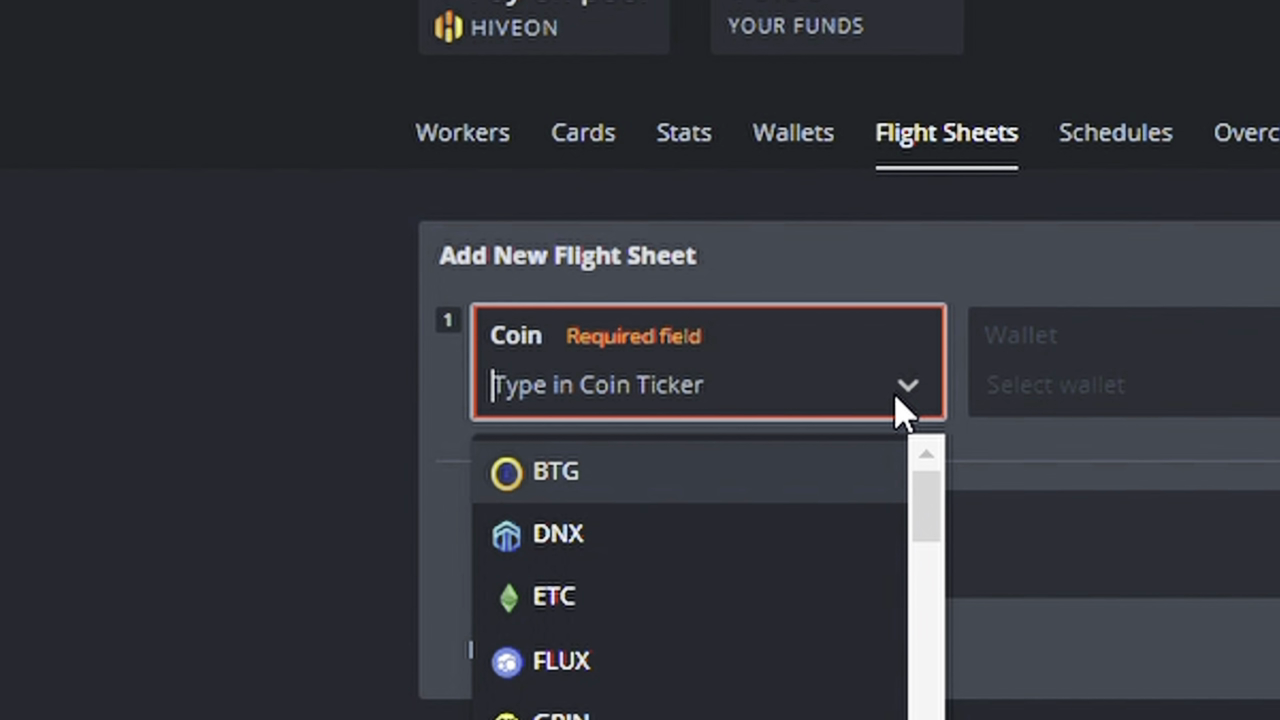
{"action": "type", "text": "alp"}
{"action": "key", "text": "Return"}
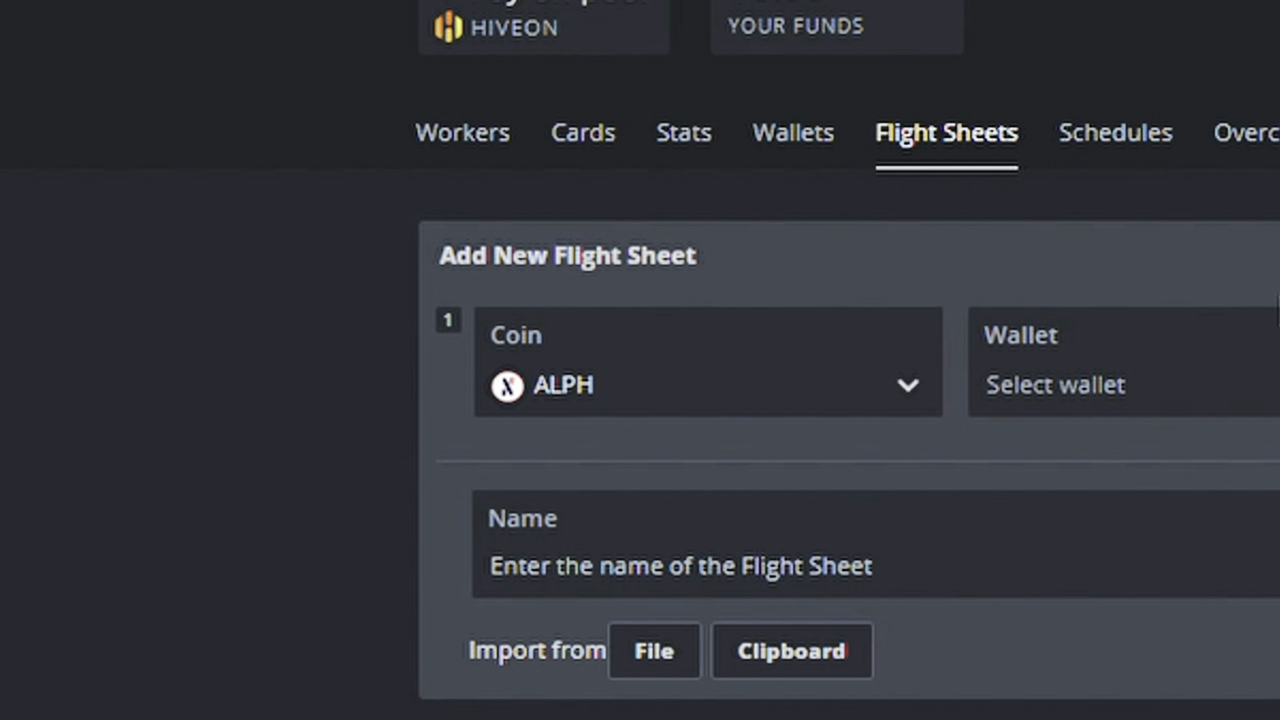
{"action": "left_click", "coordinate": [1242, 319]}
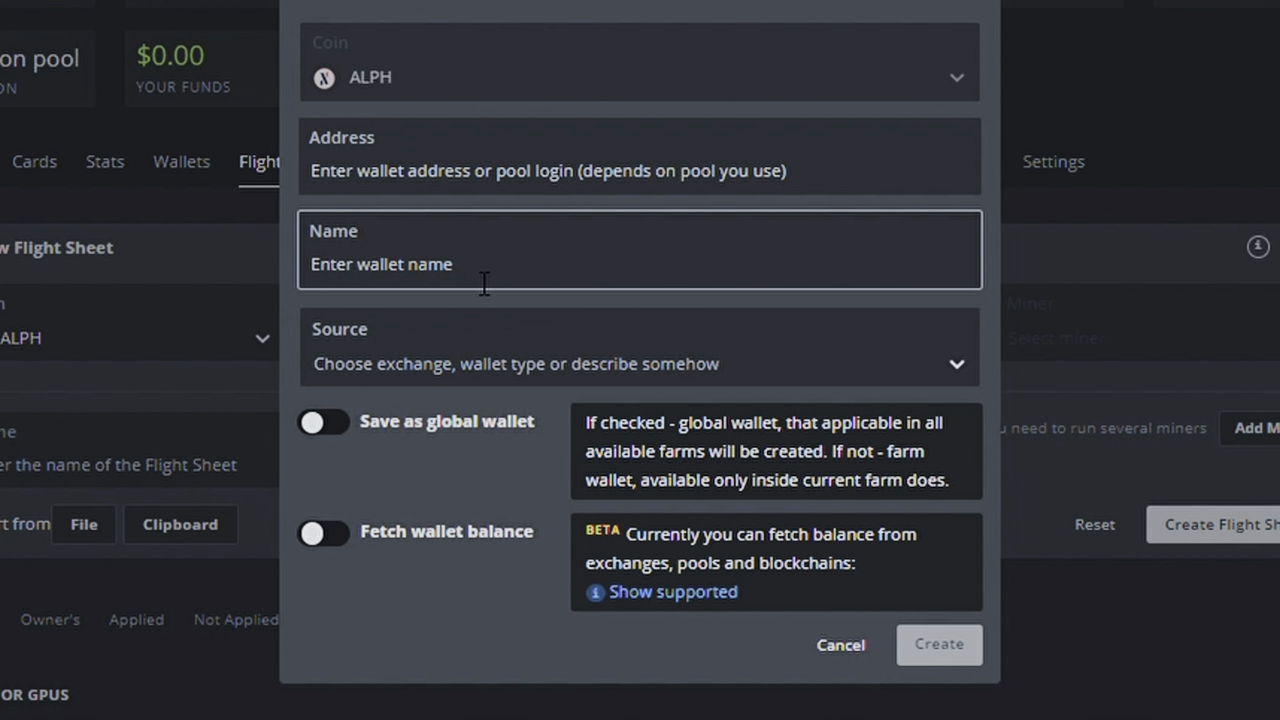
{"action": "left_click", "coordinate": [996, 8]}
{"action": "left_click", "coordinate": [415, 332]}
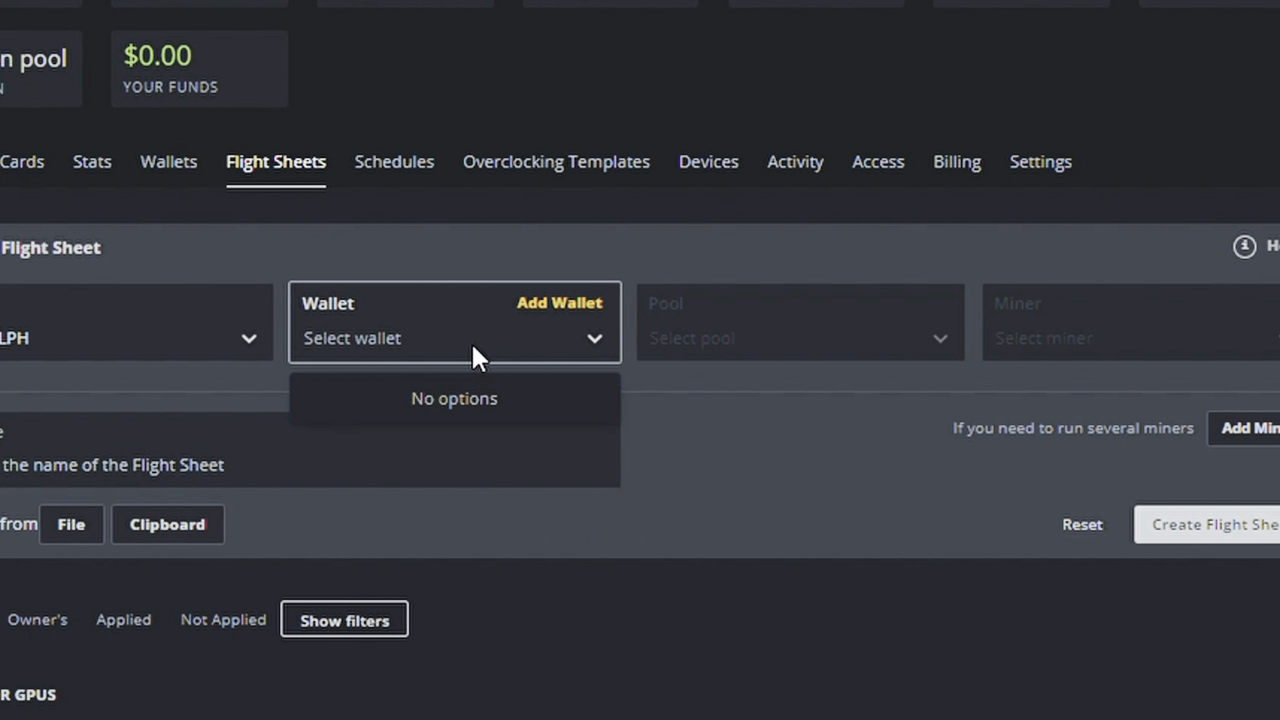
{"action": "left_click", "coordinate": [418, 339]}
Reload the Flight Sheets page and set the new flight sheet's coin to ALPH and its wallet to AlpHoney.
{"action": "key", "text": "F5"}
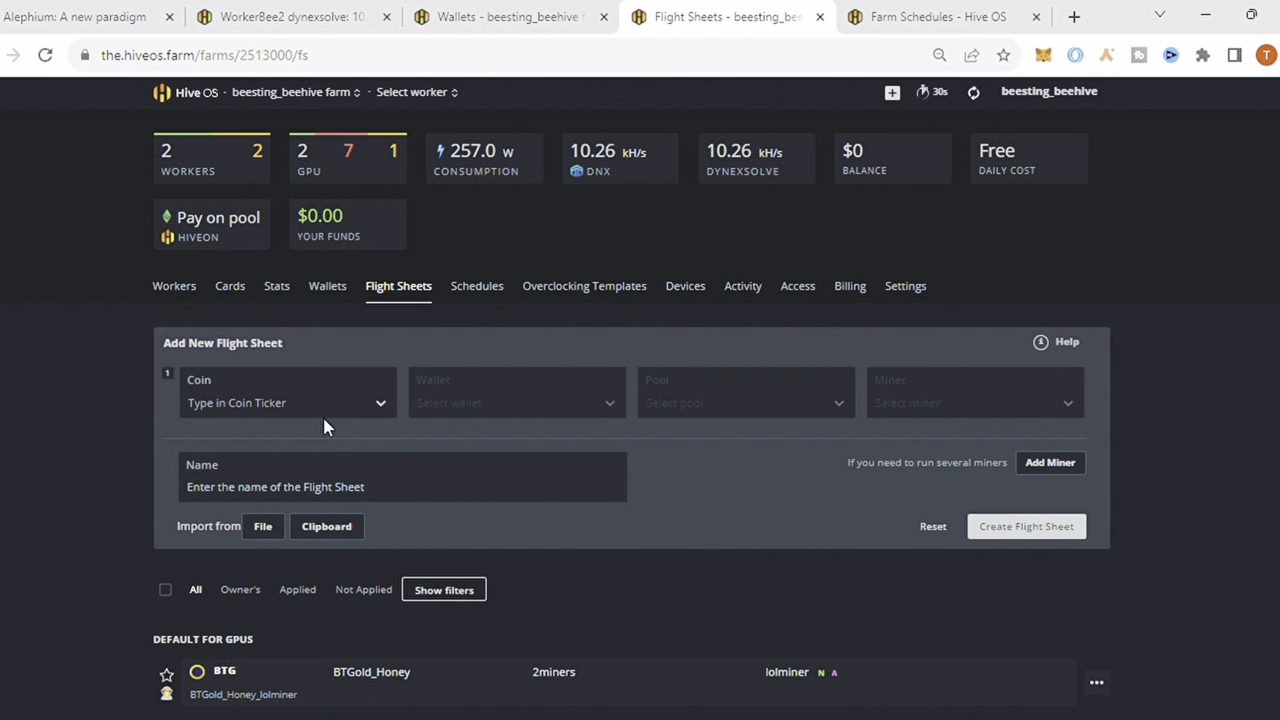
{"action": "left_click", "coordinate": [322, 408]}
{"action": "left_click", "coordinate": [277, 442]}
{"action": "left_click", "coordinate": [600, 408]}
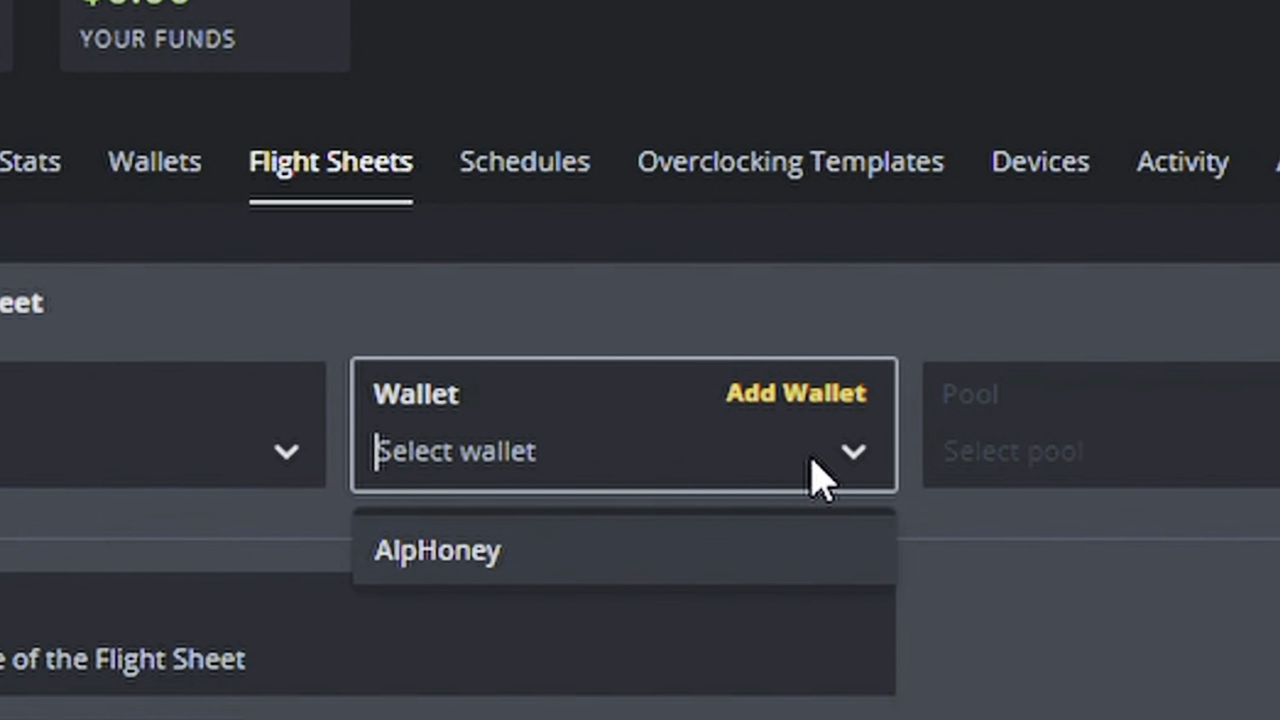
{"action": "left_click", "coordinate": [496, 452]}
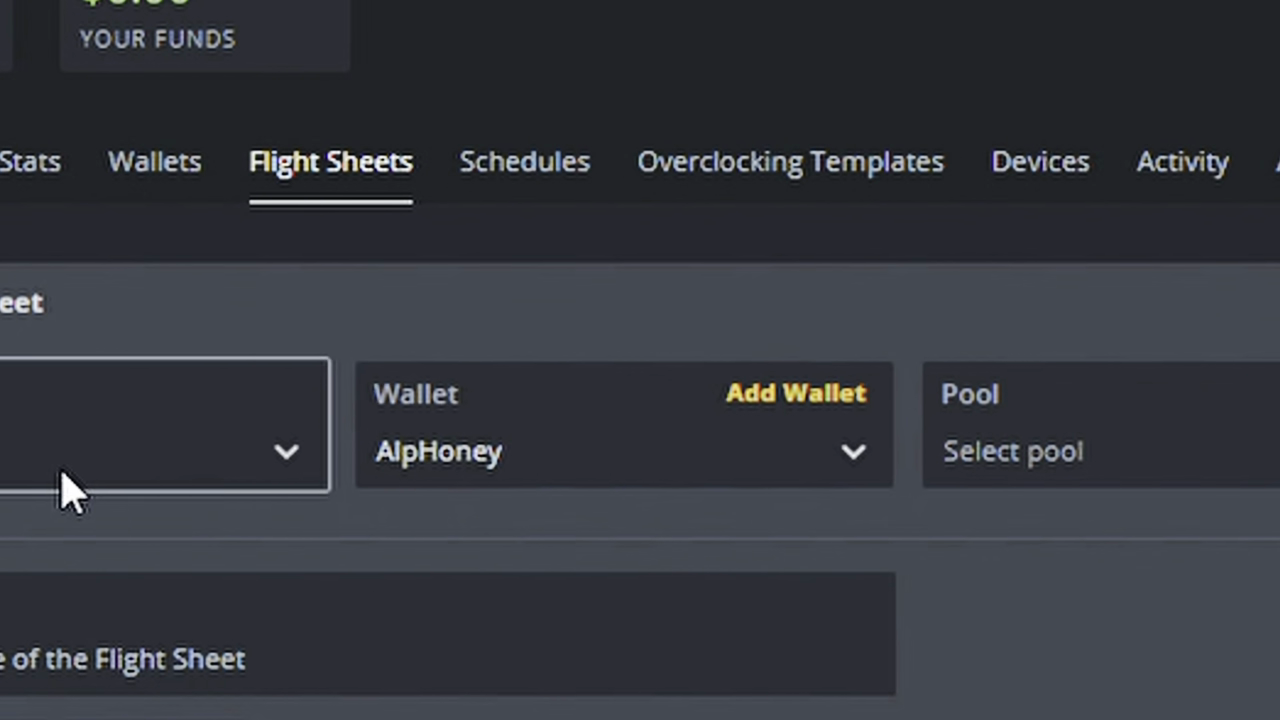
Look through the mining pools offered for ALPH in the new flight sheet.
{"action": "left_click", "coordinate": [885, 455]}
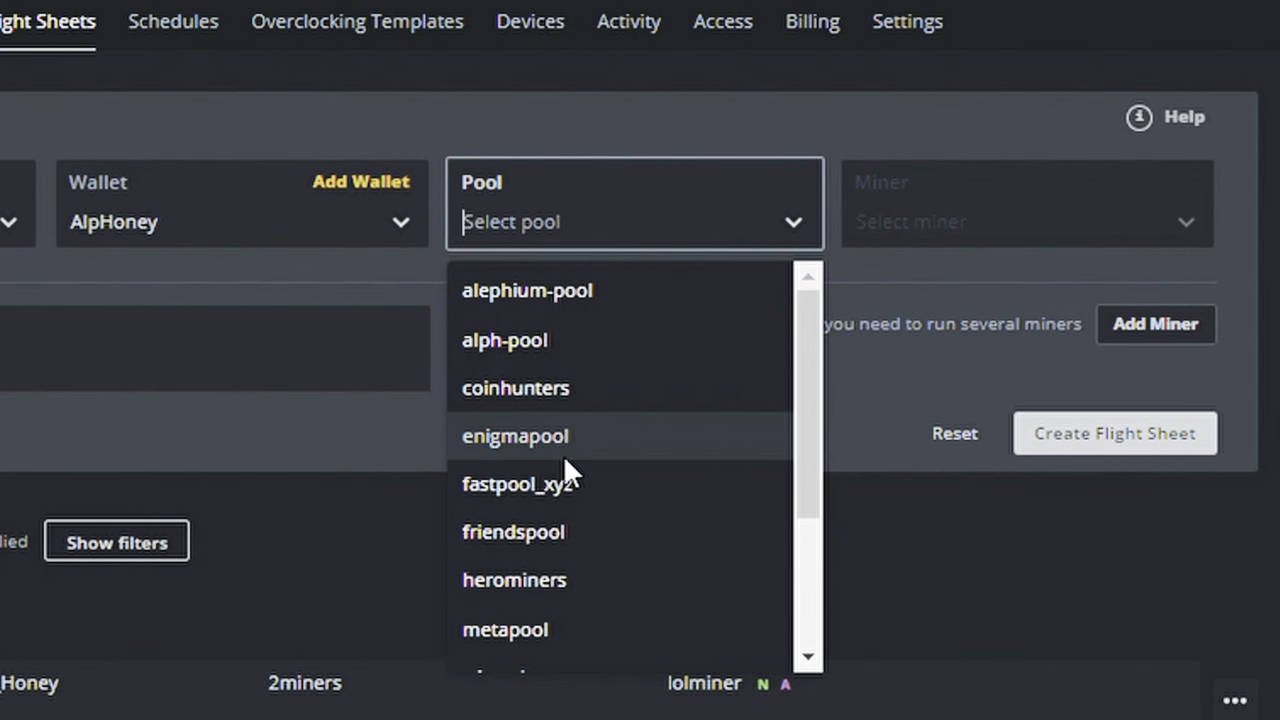
{"action": "scroll", "coordinate": [599, 463], "scroll_direction": "down", "scroll_amount": 3}
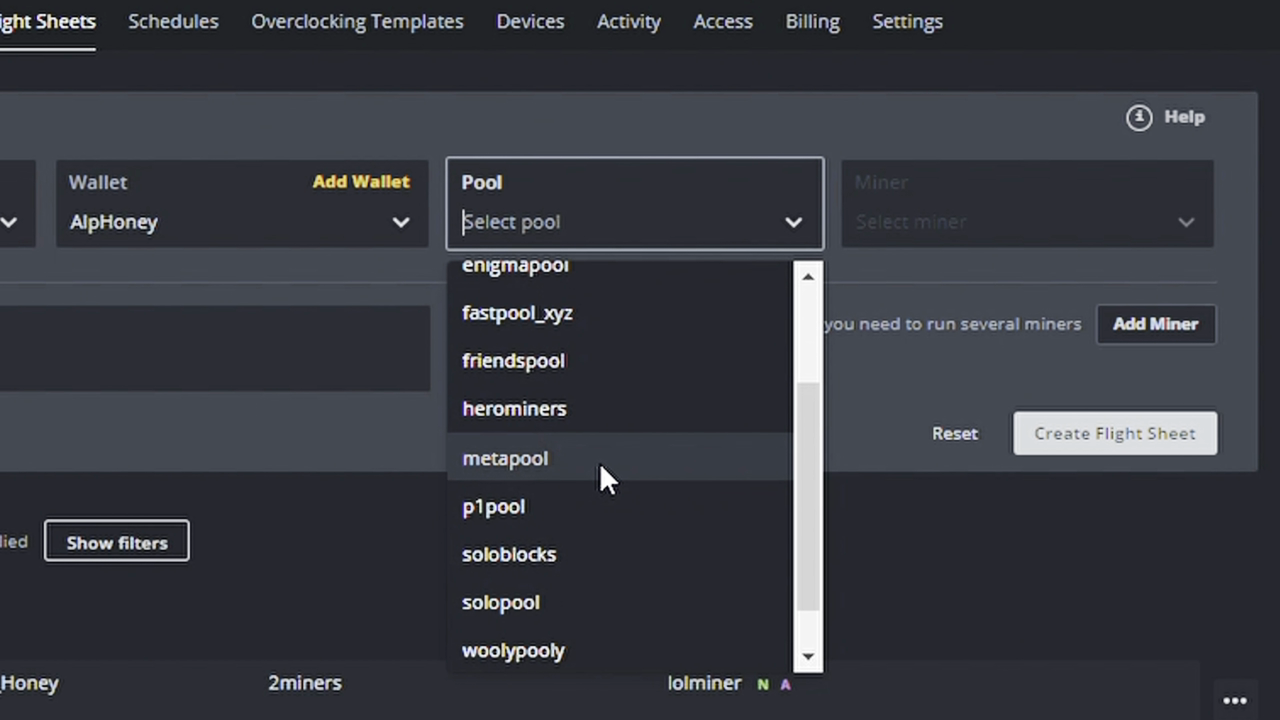
{"action": "scroll", "coordinate": [599, 460], "scroll_direction": "down", "scroll_amount": 1}
{"action": "scroll", "coordinate": [599, 463], "scroll_direction": "up", "scroll_amount": 5}
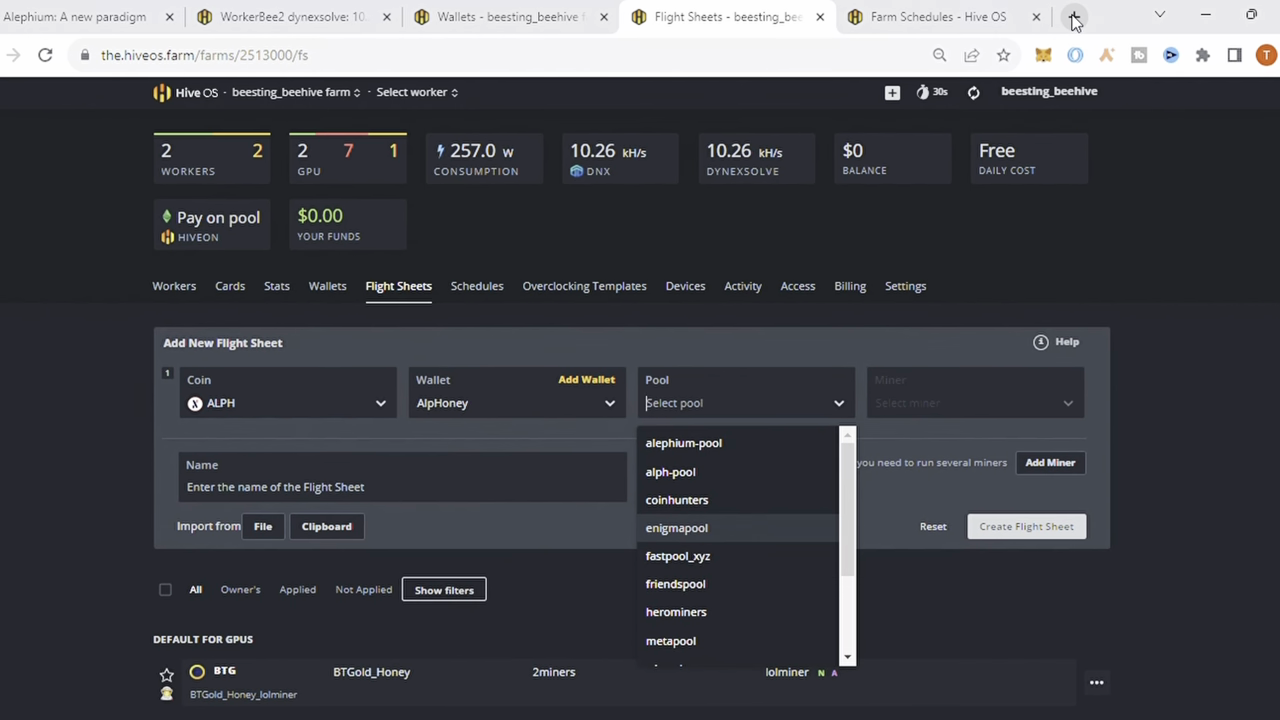
Open MiningPoolStats in a new browser tab and look up the mining pools for Alephium (ALPH).
{"action": "left_click", "coordinate": [1073, 17]}
{"action": "type", "text": "min"}
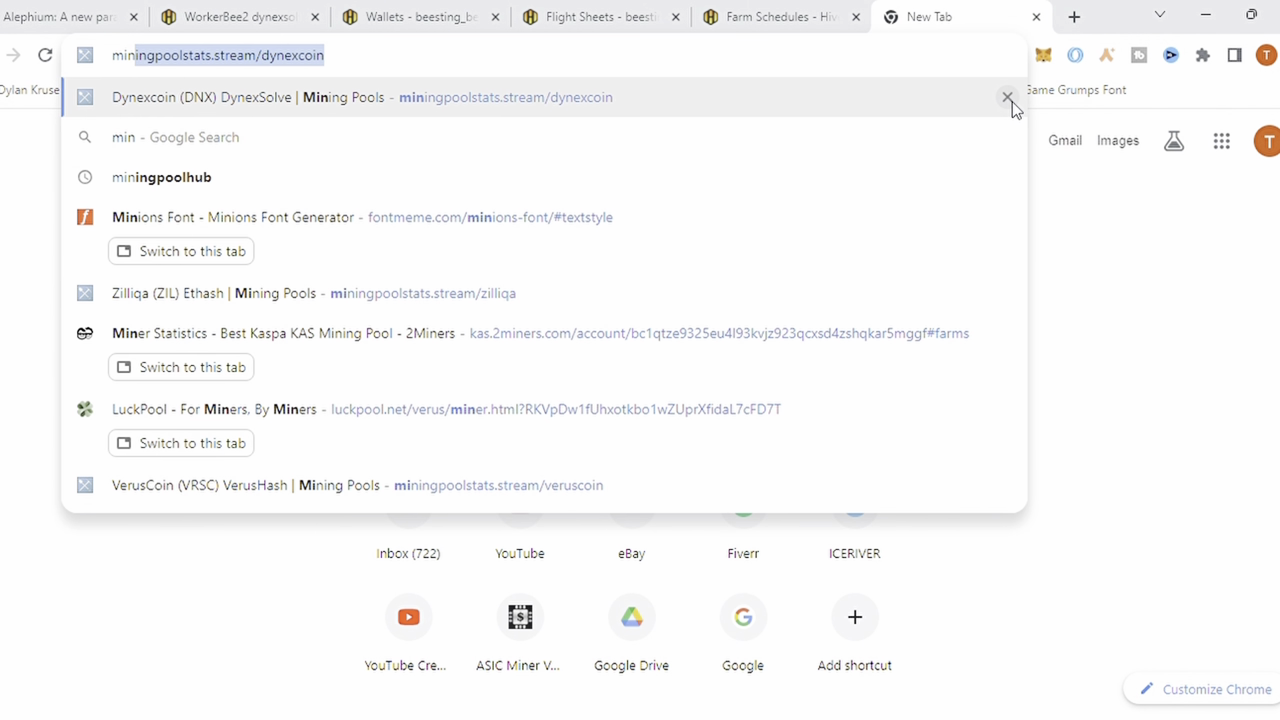
{"action": "type", "text": "er"}
{"action": "key", "text": "BackSpace"}
{"action": "key", "text": "BackSpace"}
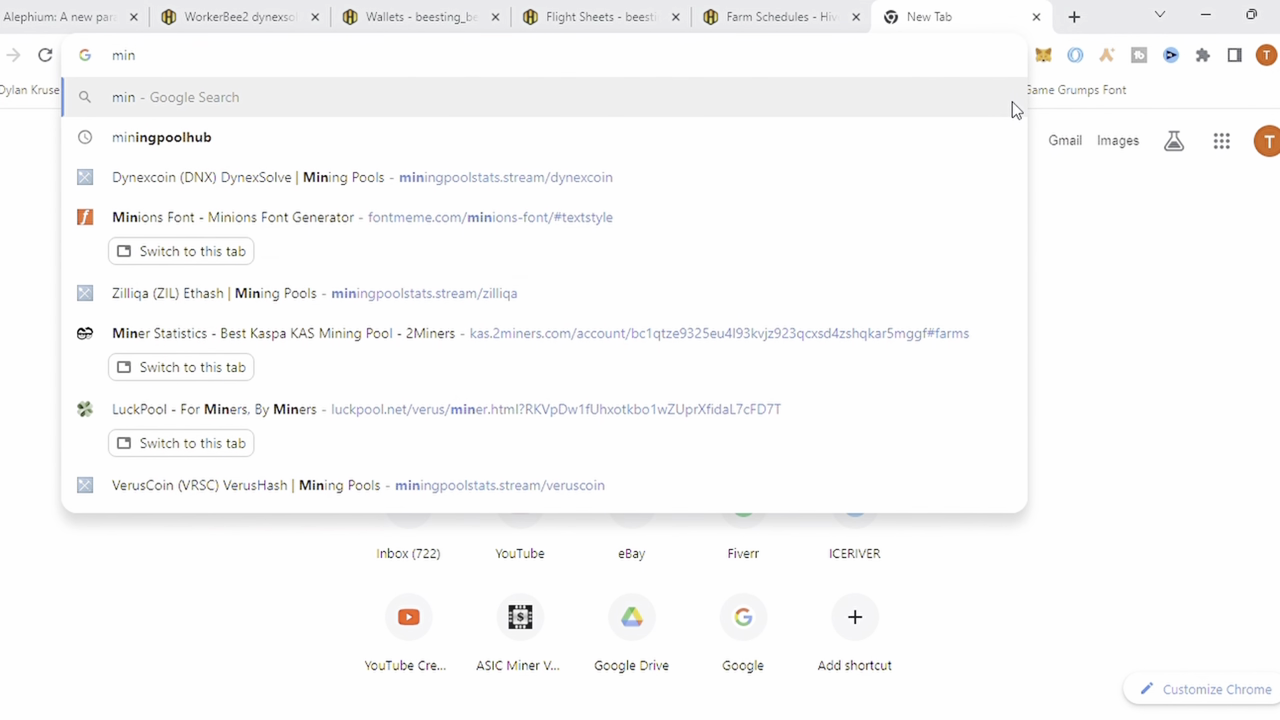
{"action": "left_click", "coordinate": [364, 188]}
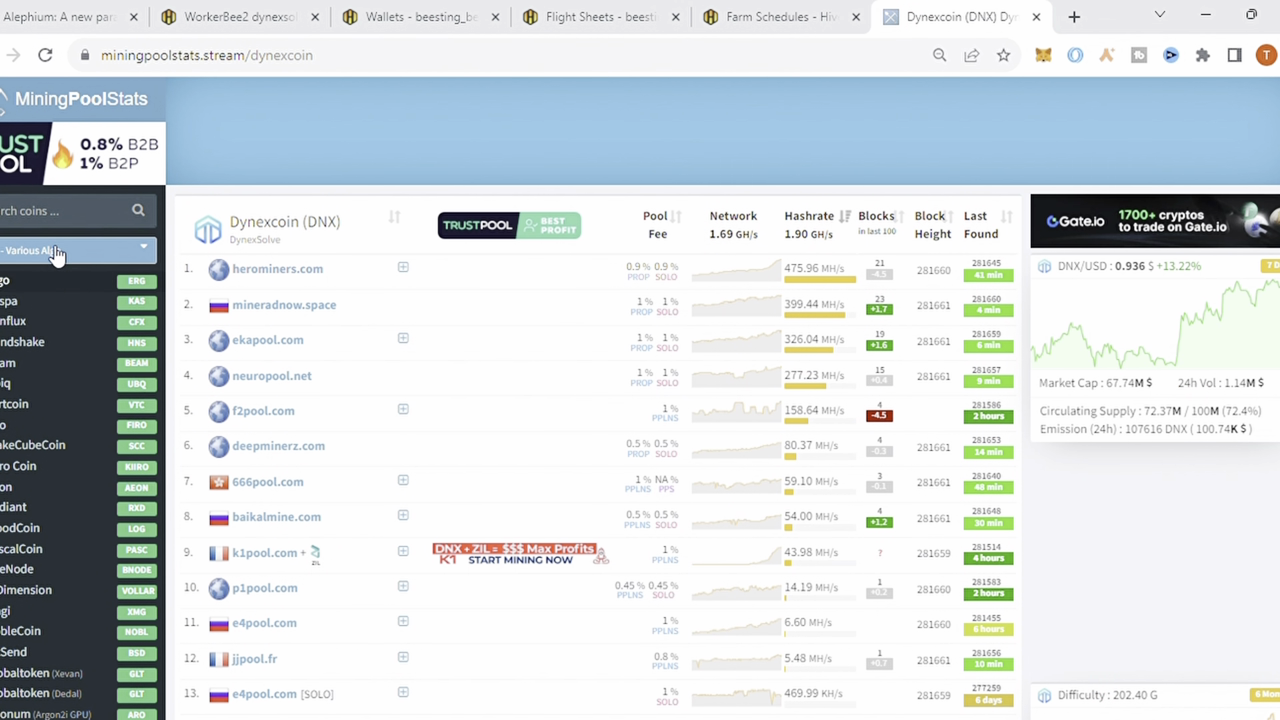
{"action": "left_click", "coordinate": [64, 217]}
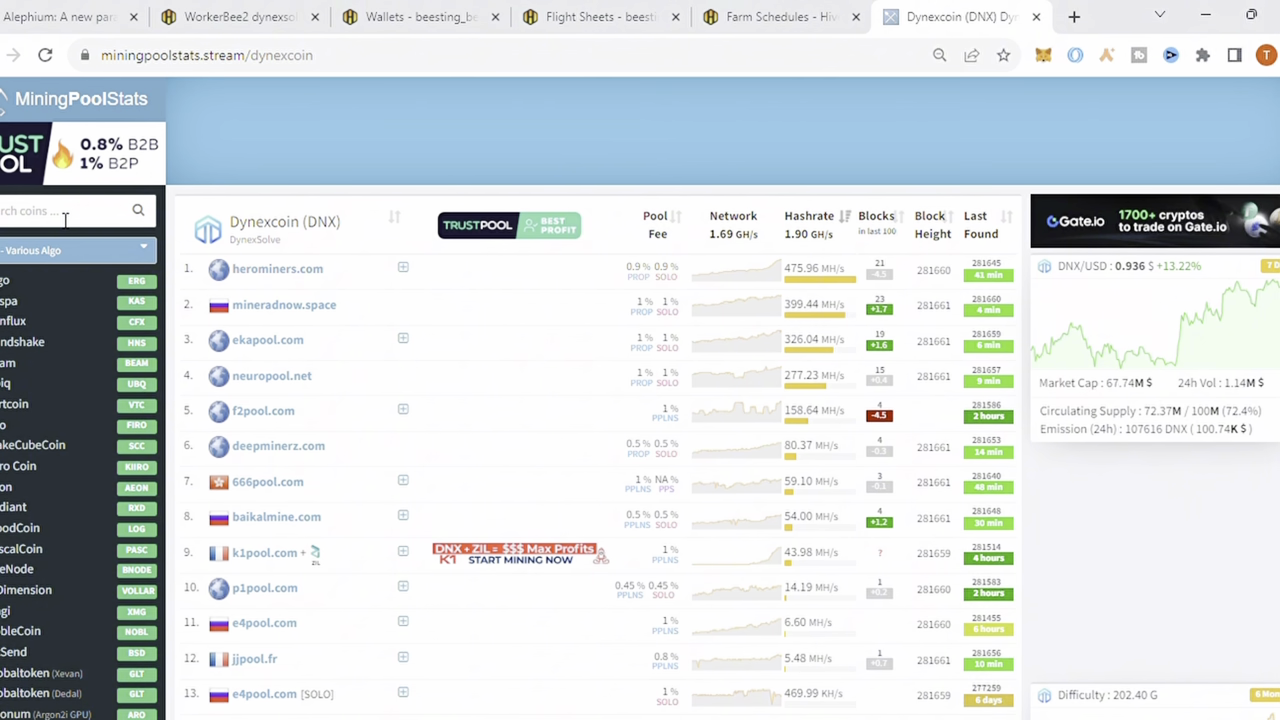
{"action": "type", "text": "alp"}
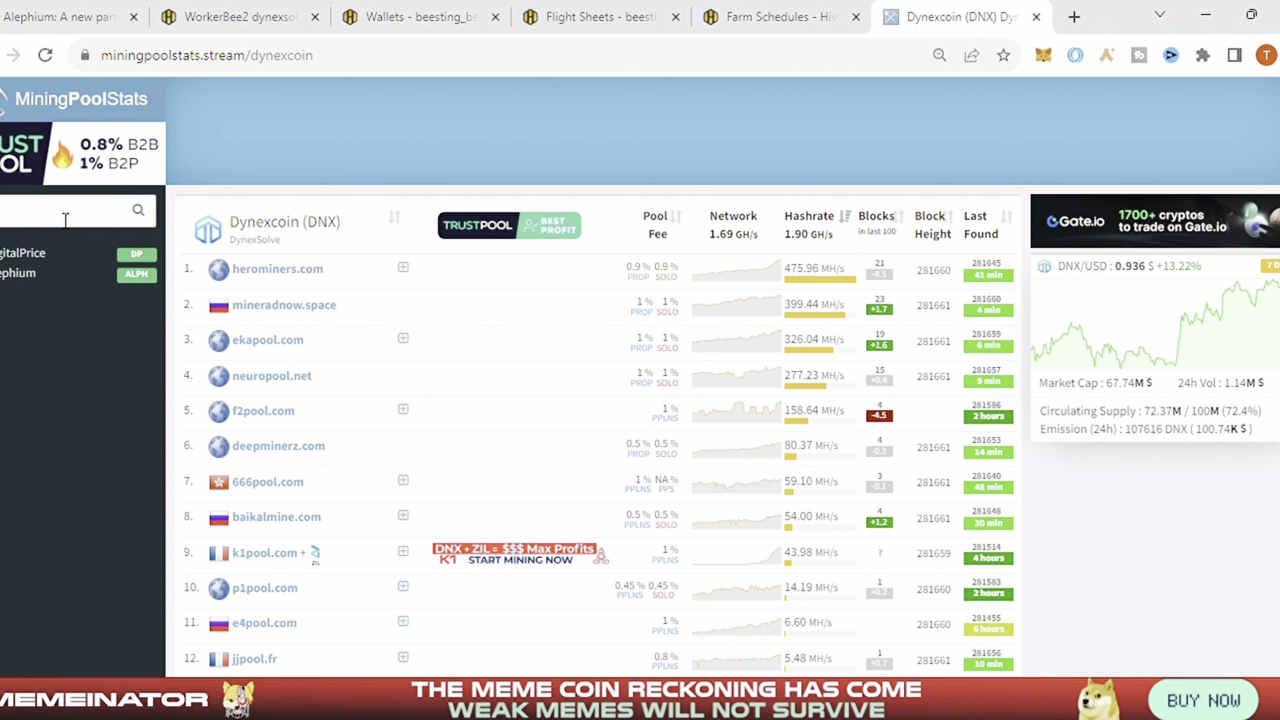
{"action": "left_click", "coordinate": [46, 280]}
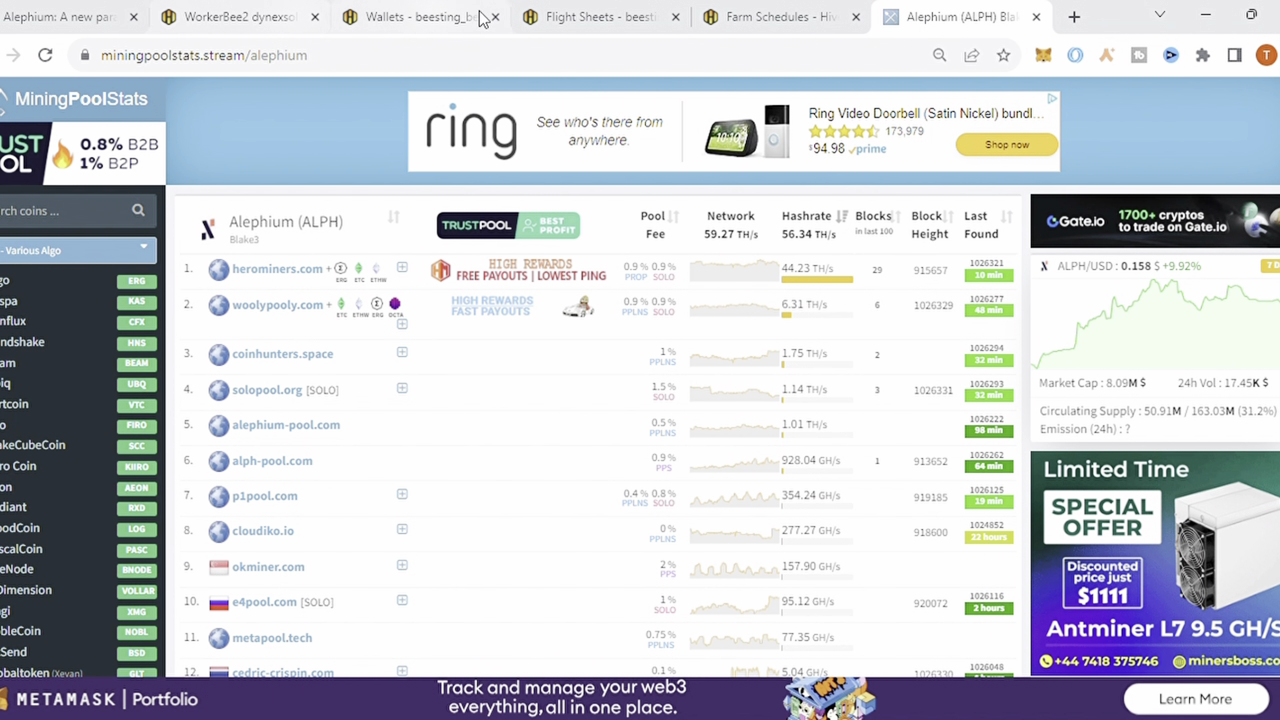
Return to the new flight sheet in Hive OS and choose woolypooly as its pool.
{"action": "left_click", "coordinate": [560, 17]}
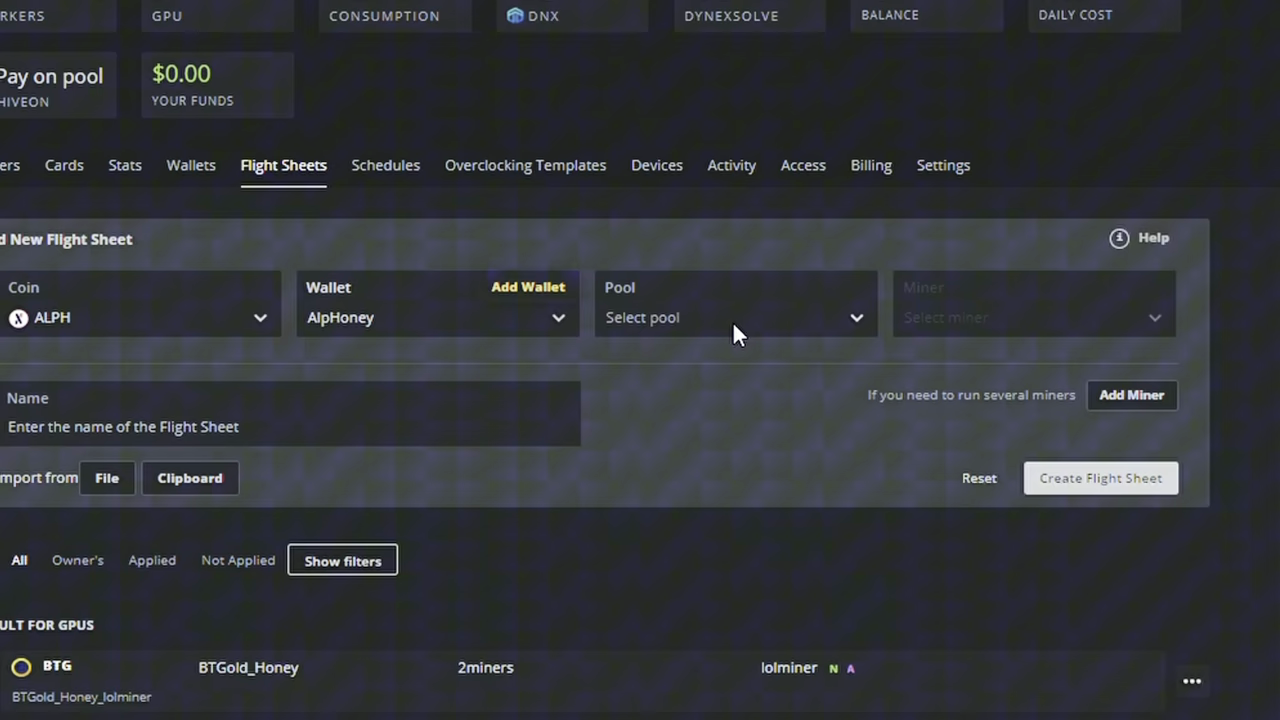
{"action": "left_click", "coordinate": [733, 322]}
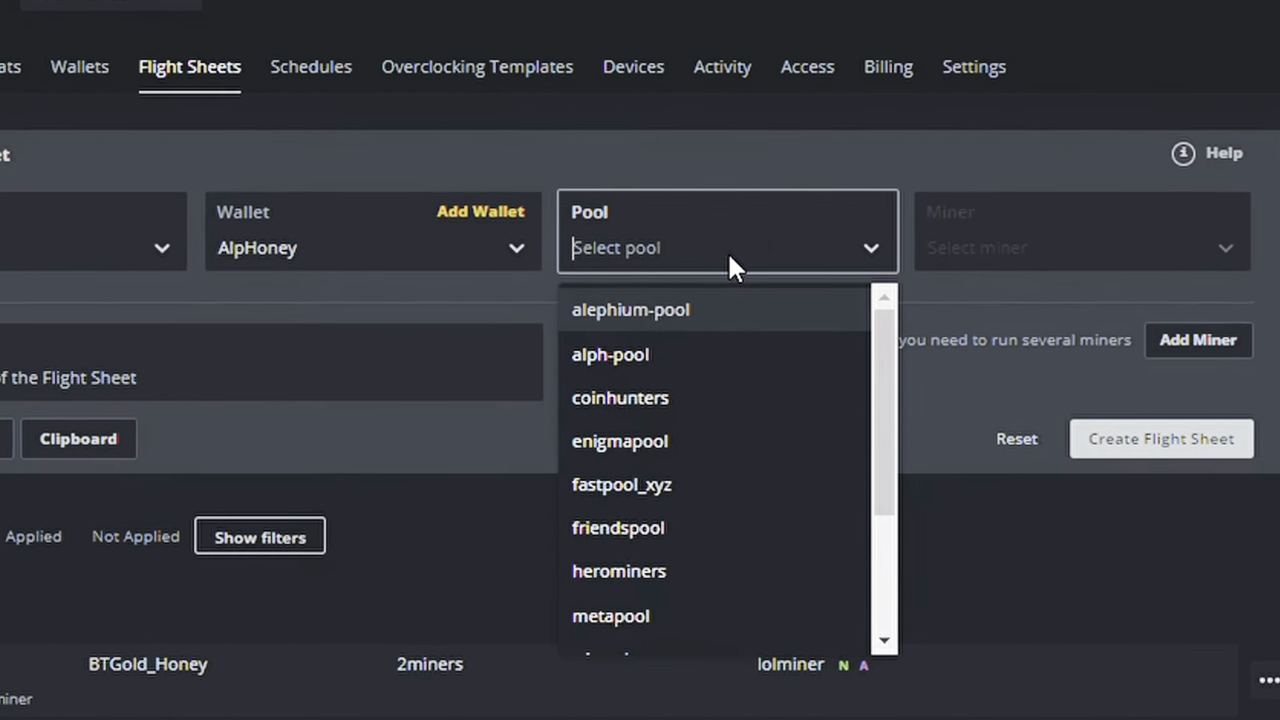
{"action": "scroll", "coordinate": [780, 508], "scroll_direction": "down", "scroll_amount": 5}
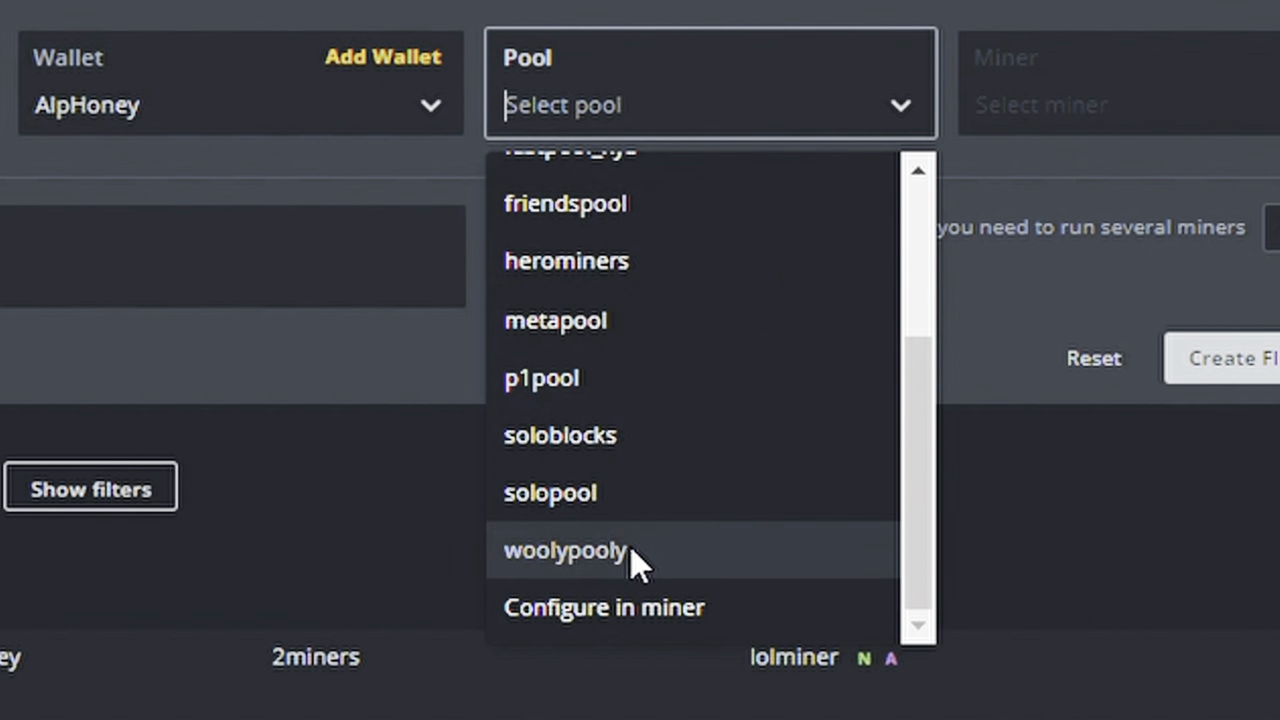
{"action": "left_click", "coordinate": [585, 572]}
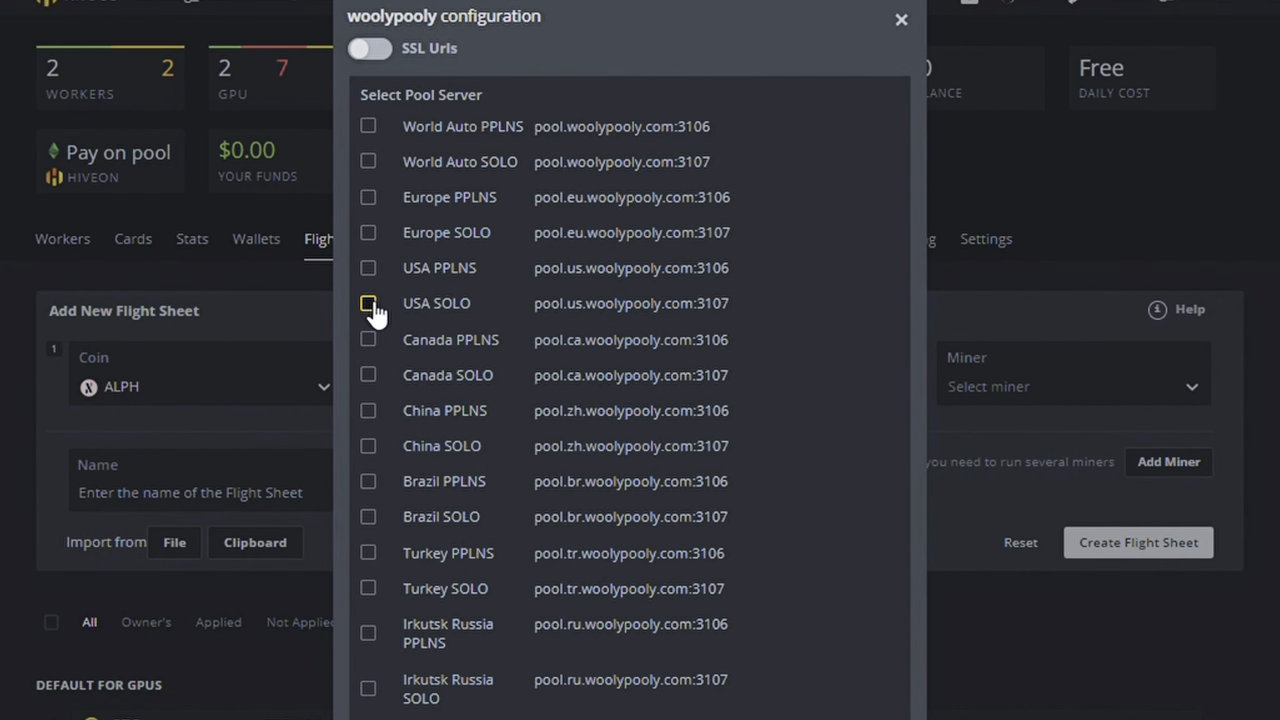
Apply the USA PPLNS server to the woolypooly pool and choose SRBMiner-MULTI as the flight sheet's miner.
{"action": "left_click", "coordinate": [369, 271]}
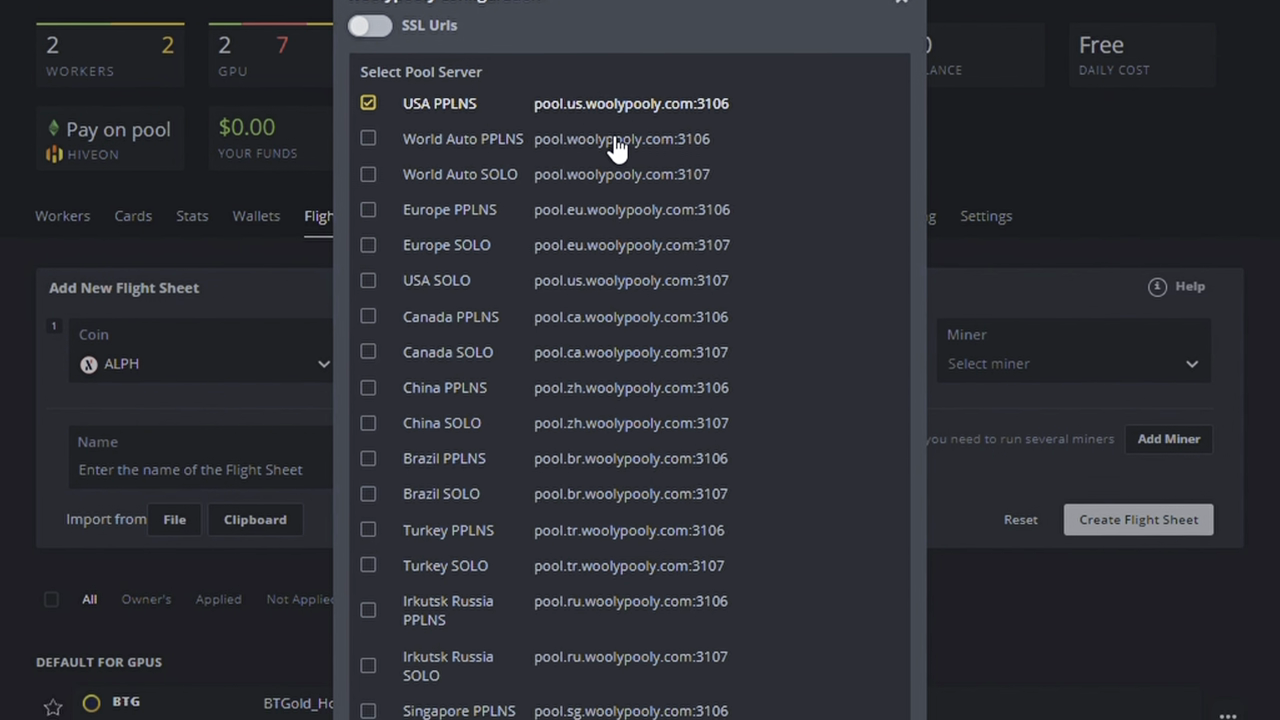
{"action": "scroll", "coordinate": [825, 282], "scroll_direction": "down", "scroll_amount": 2}
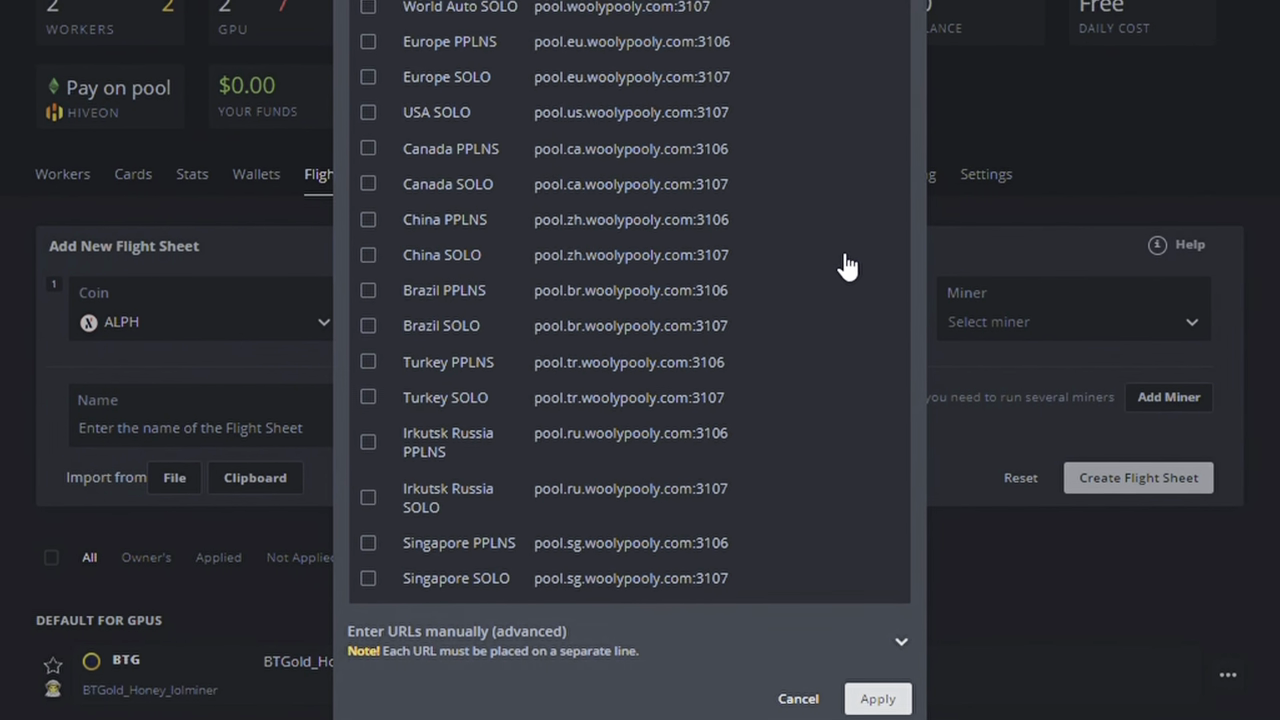
{"action": "left_click", "coordinate": [897, 696]}
{"action": "left_click", "coordinate": [1114, 312]}
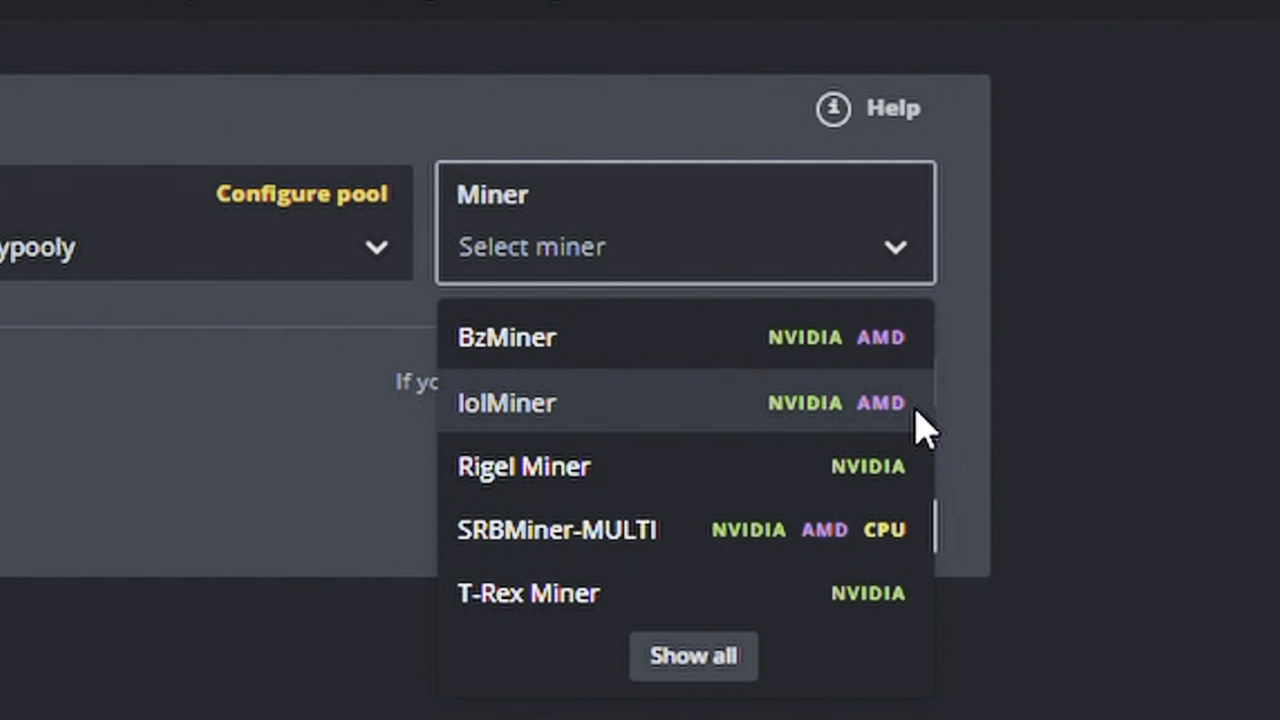
{"action": "left_click", "coordinate": [668, 555]}
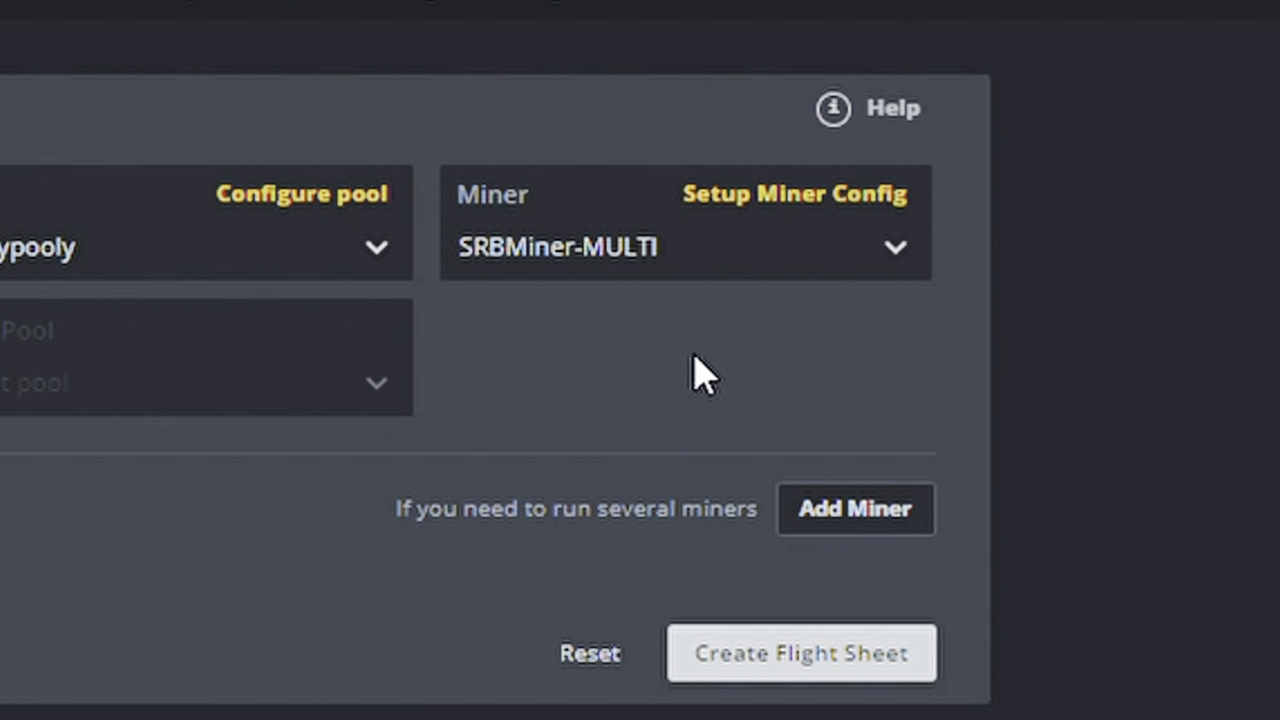
Change the flight sheet's miner to lolMiner and create the flight sheet under the name Alph_HoneyPot.
{"action": "left_click", "coordinate": [700, 274]}
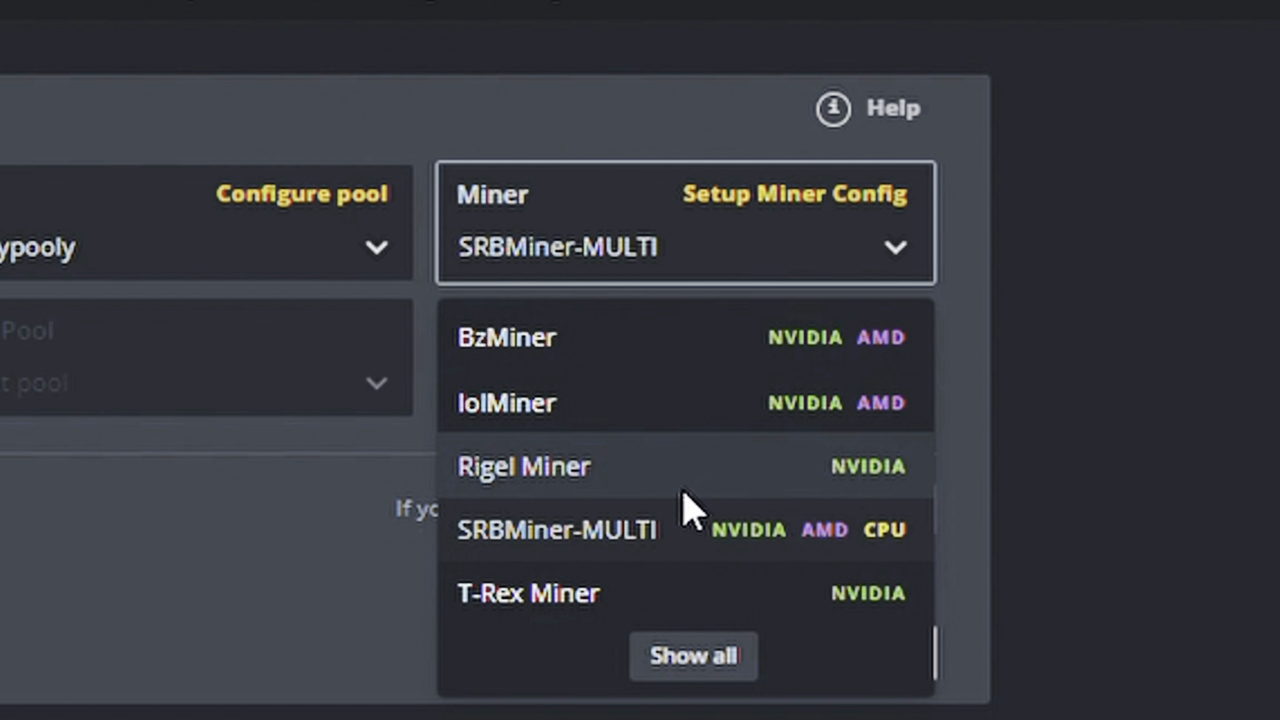
{"action": "left_click", "coordinate": [612, 403]}
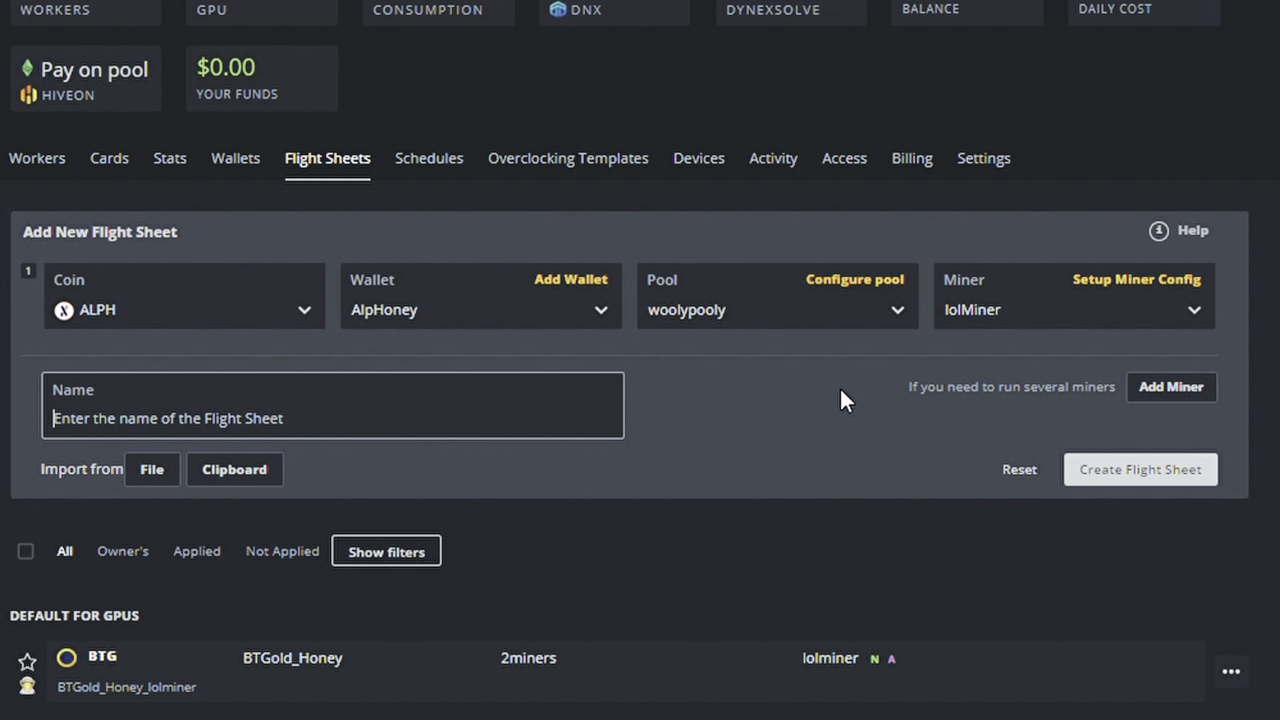
{"action": "type", "text": "A"}
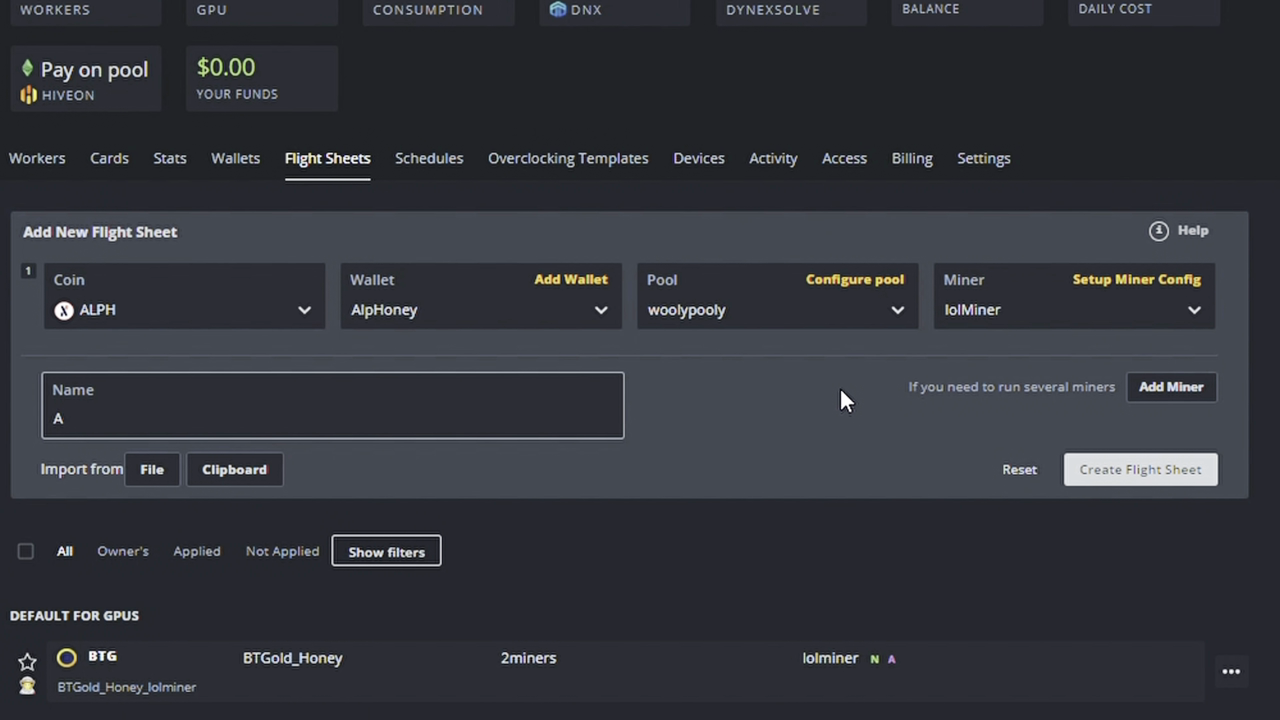
{"action": "type", "text": "ll"}
{"action": "key", "text": "BackSpace"}
{"action": "type", "text": "lph_HoneyPot"}
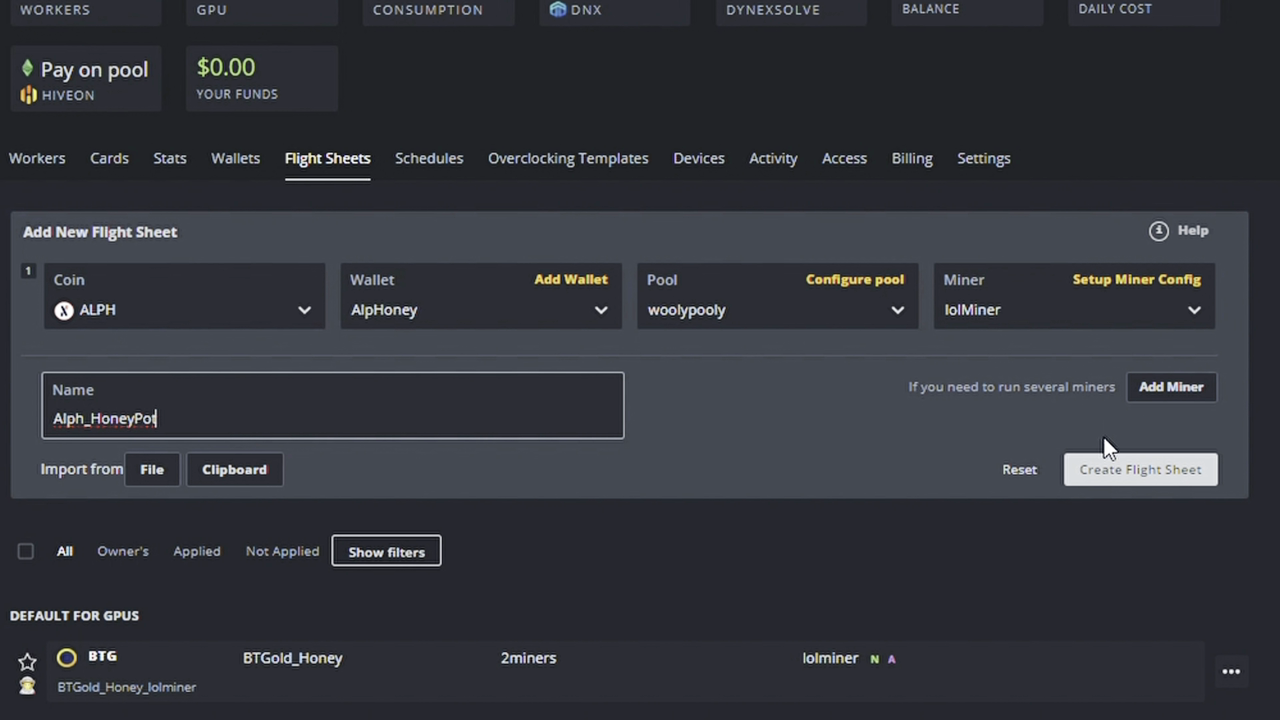
{"action": "left_click", "coordinate": [1115, 479]}
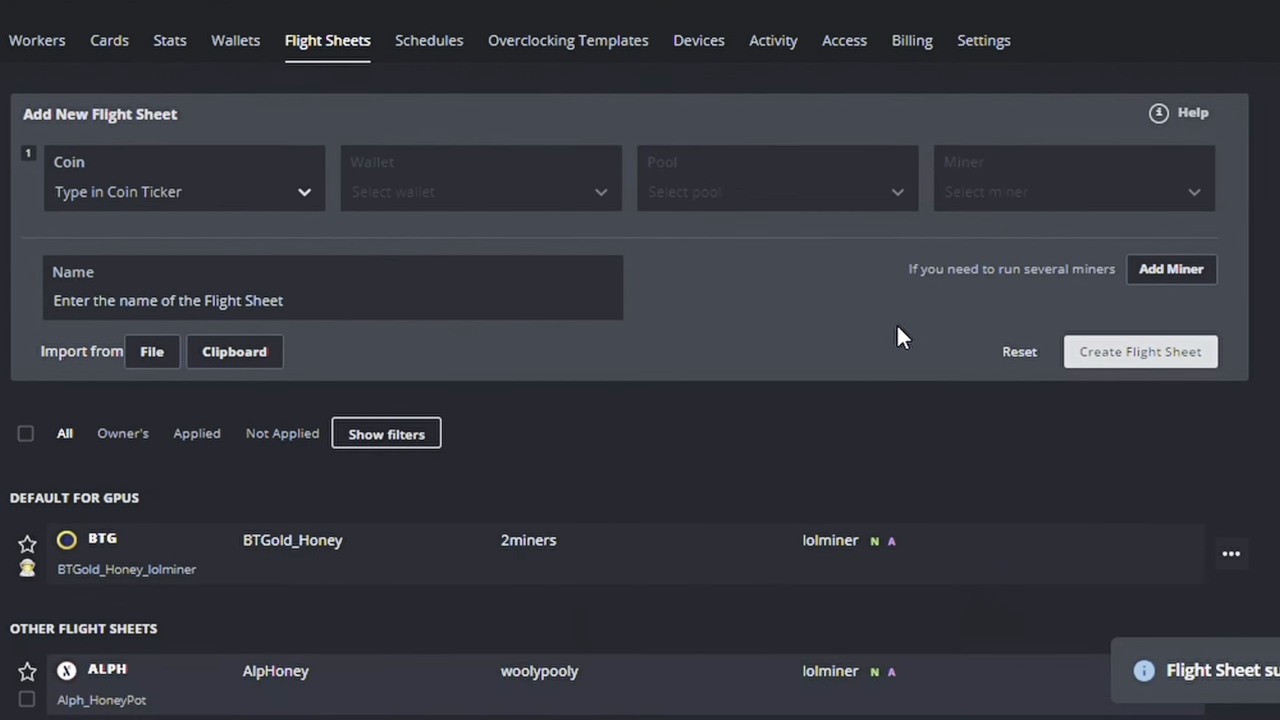
Look through the flight sheet list and the farm's schedules, including the blank form for a new event.
{"action": "scroll", "coordinate": [880, 350], "scroll_direction": "down", "scroll_amount": 6}
{"action": "scroll", "coordinate": [940, 355], "scroll_direction": "up", "scroll_amount": 1}
{"action": "scroll", "coordinate": [337, 40], "scroll_direction": "up", "scroll_amount": 1}
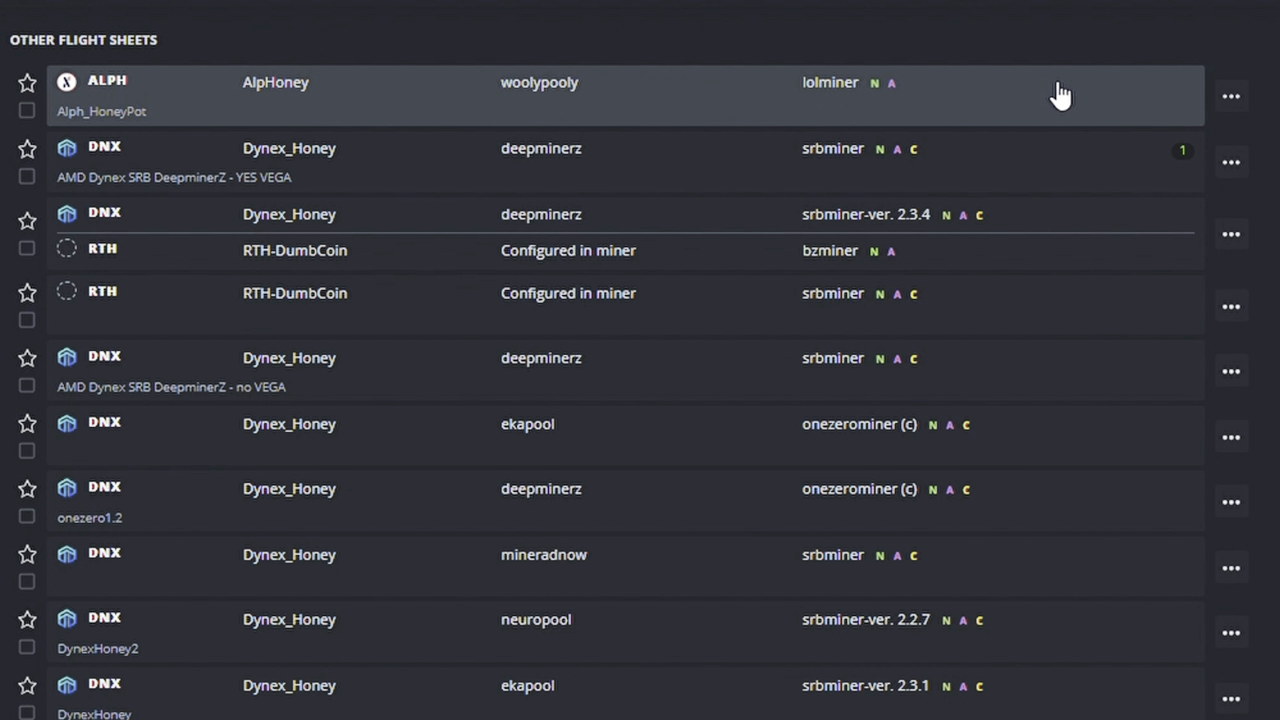
{"action": "scroll", "coordinate": [1030, 92], "scroll_direction": "up", "scroll_amount": 1}
{"action": "scroll", "coordinate": [1058, 86], "scroll_direction": "up", "scroll_amount": 10}
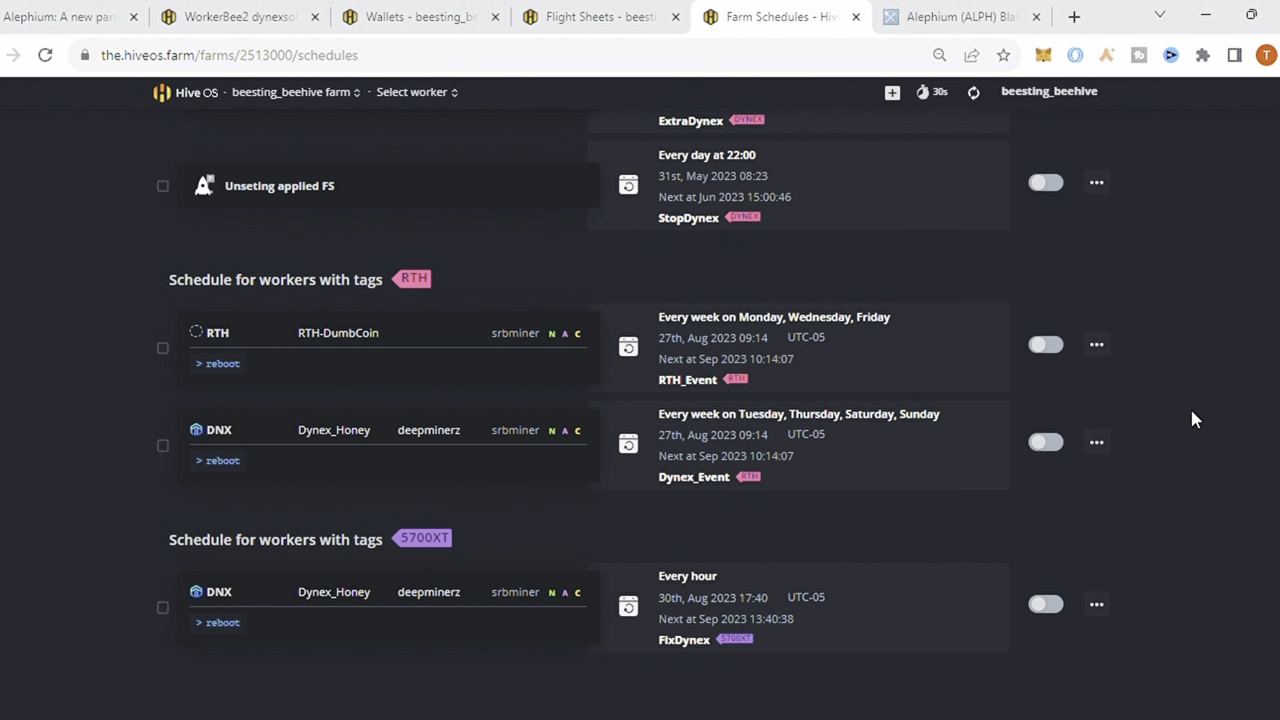
{"action": "scroll", "coordinate": [1192, 420], "scroll_direction": "up", "scroll_amount": 5}
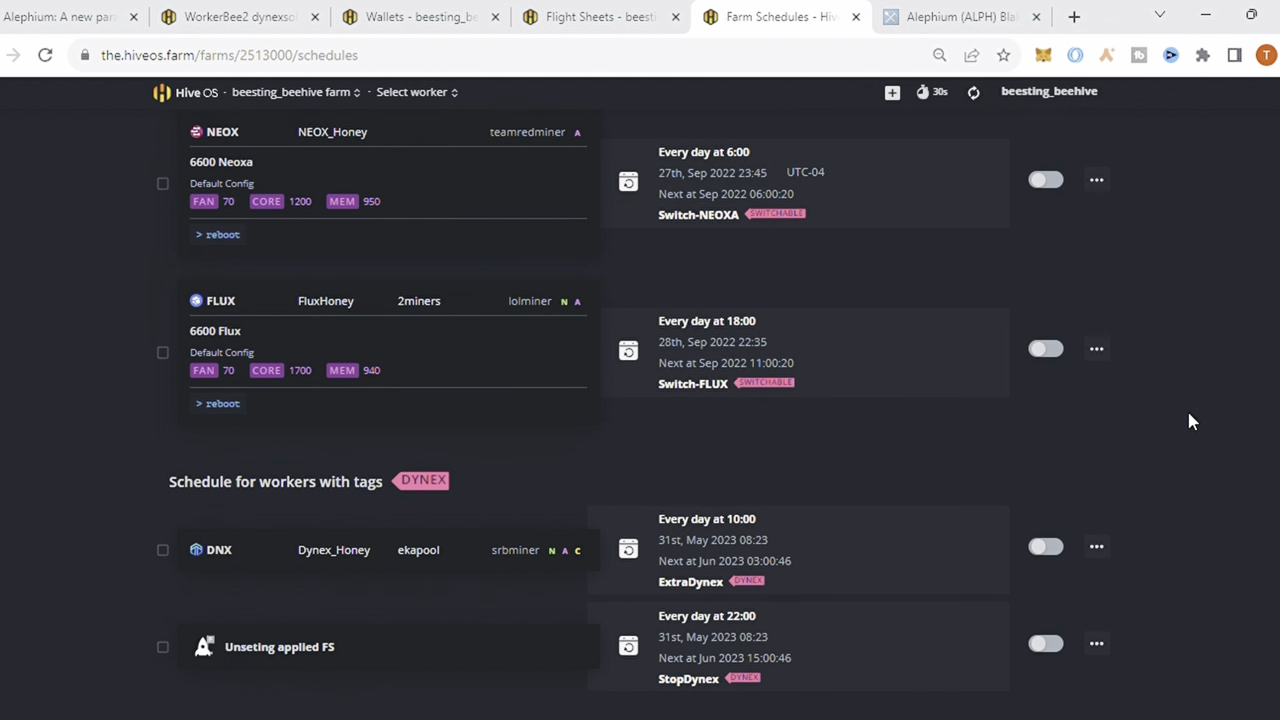
{"action": "scroll", "coordinate": [1190, 421], "scroll_direction": "up", "scroll_amount": 4}
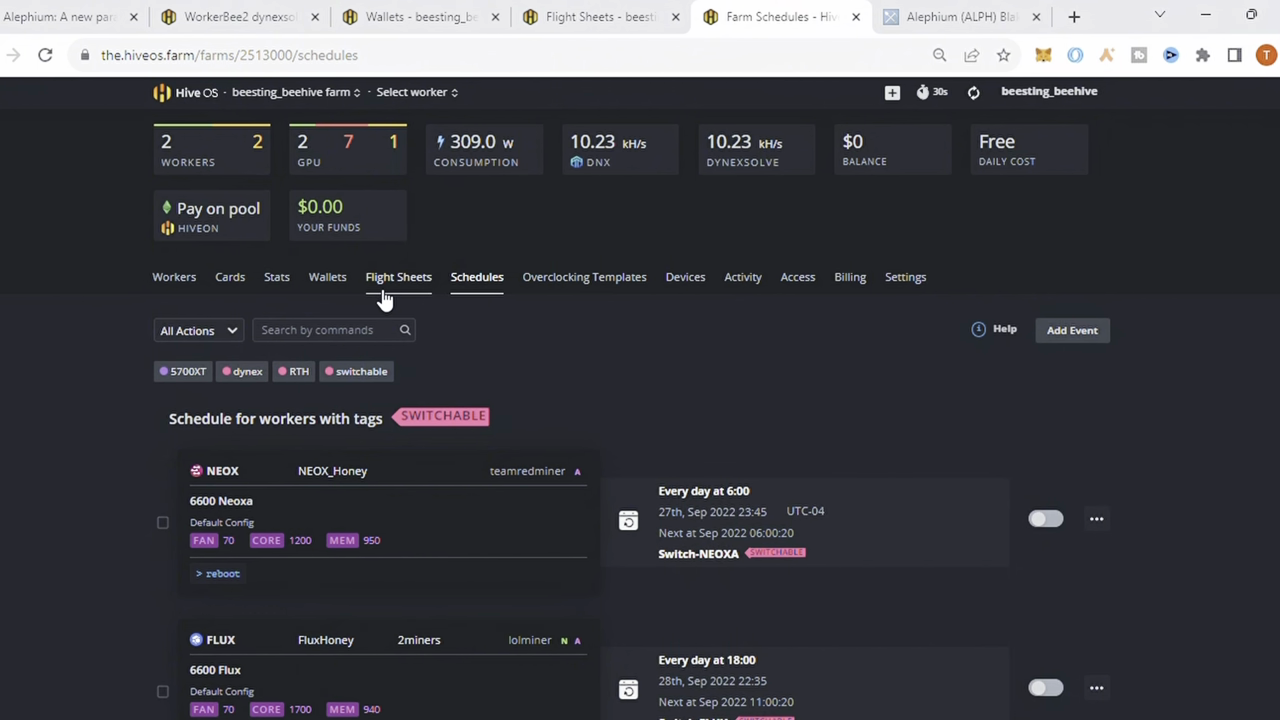
{"action": "left_click", "coordinate": [1085, 332]}
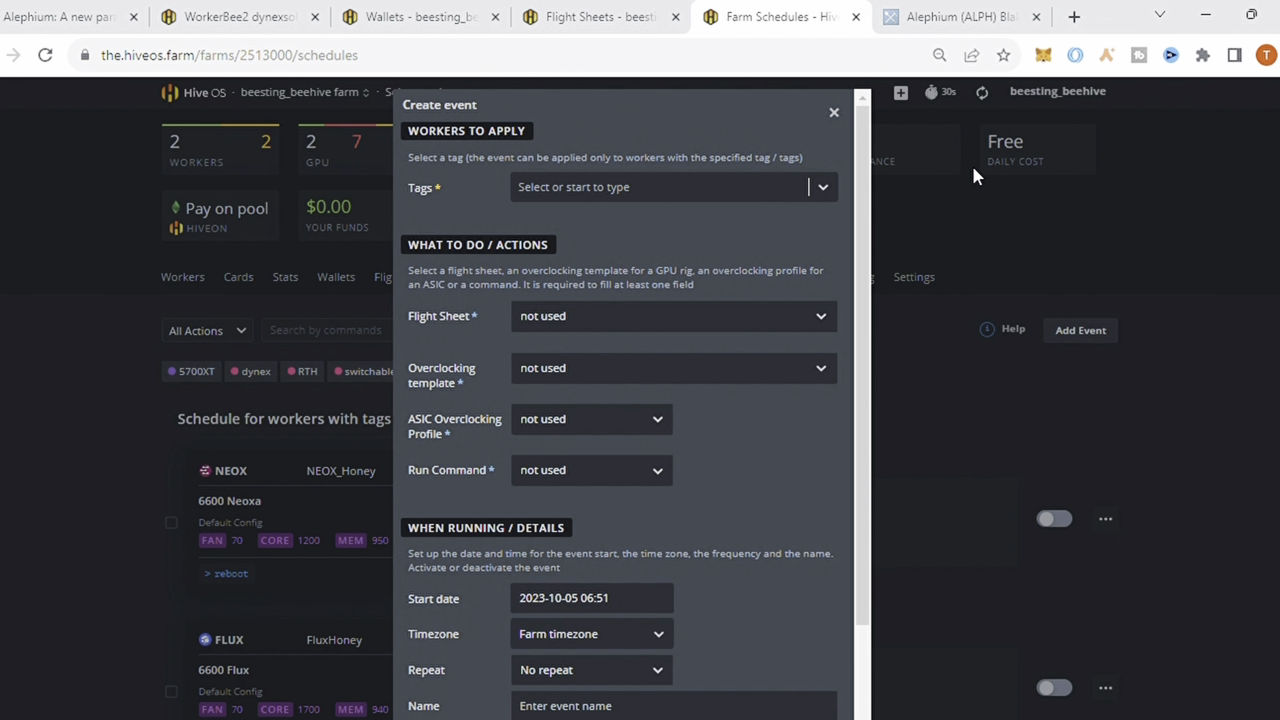
{"action": "left_click", "coordinate": [836, 114]}
Open the settings of WorkerBee2 and add a new tag ALPH to the worker.
{"action": "left_click", "coordinate": [622, 17]}
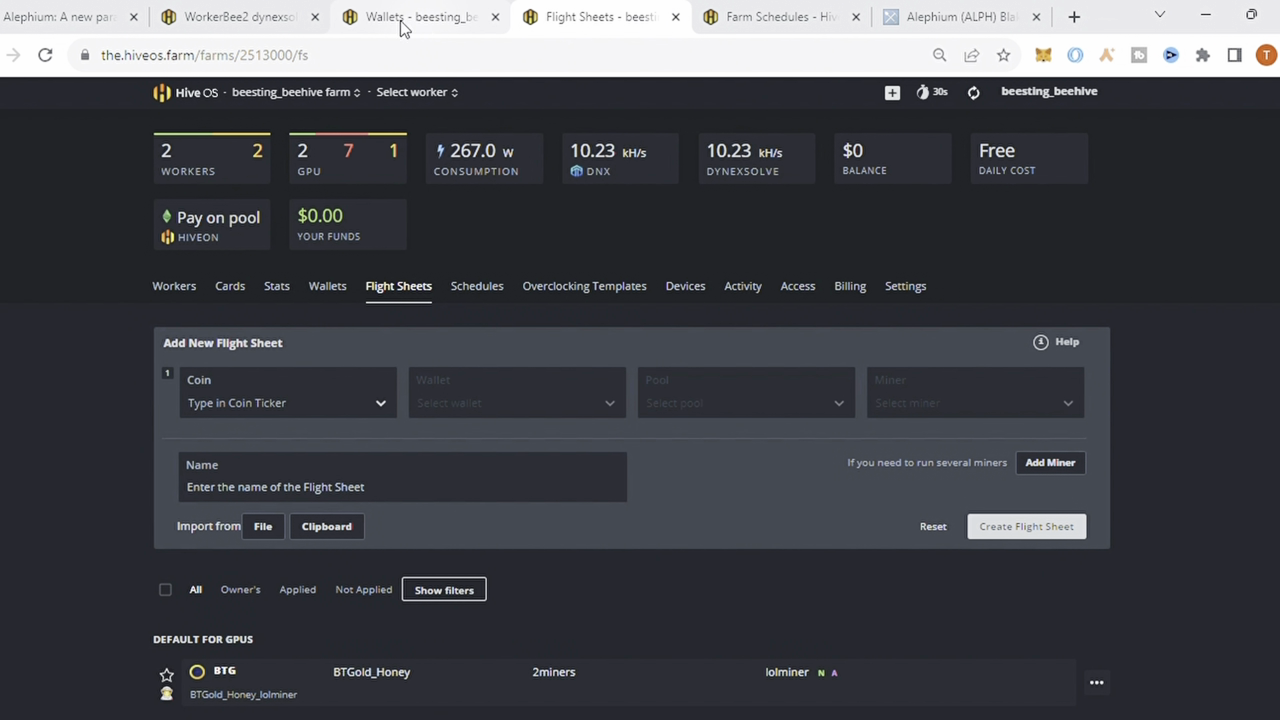
{"action": "left_click", "coordinate": [262, 20]}
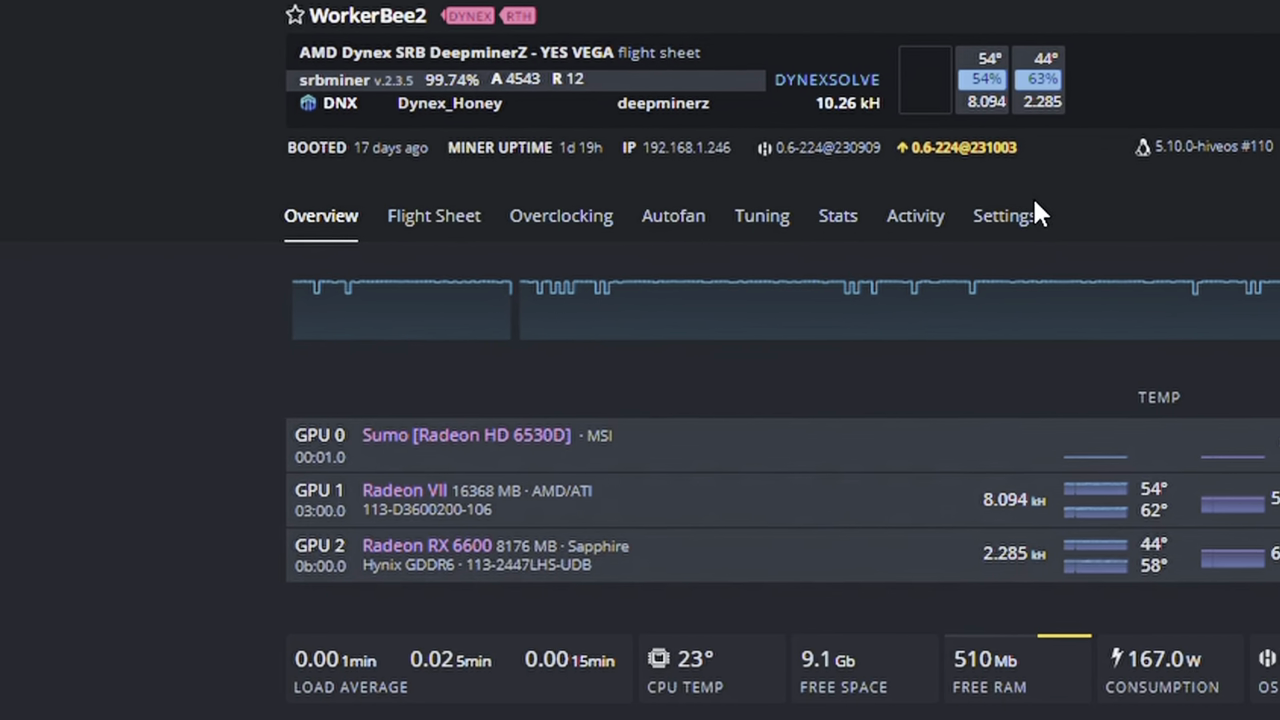
{"action": "left_click", "coordinate": [828, 198]}
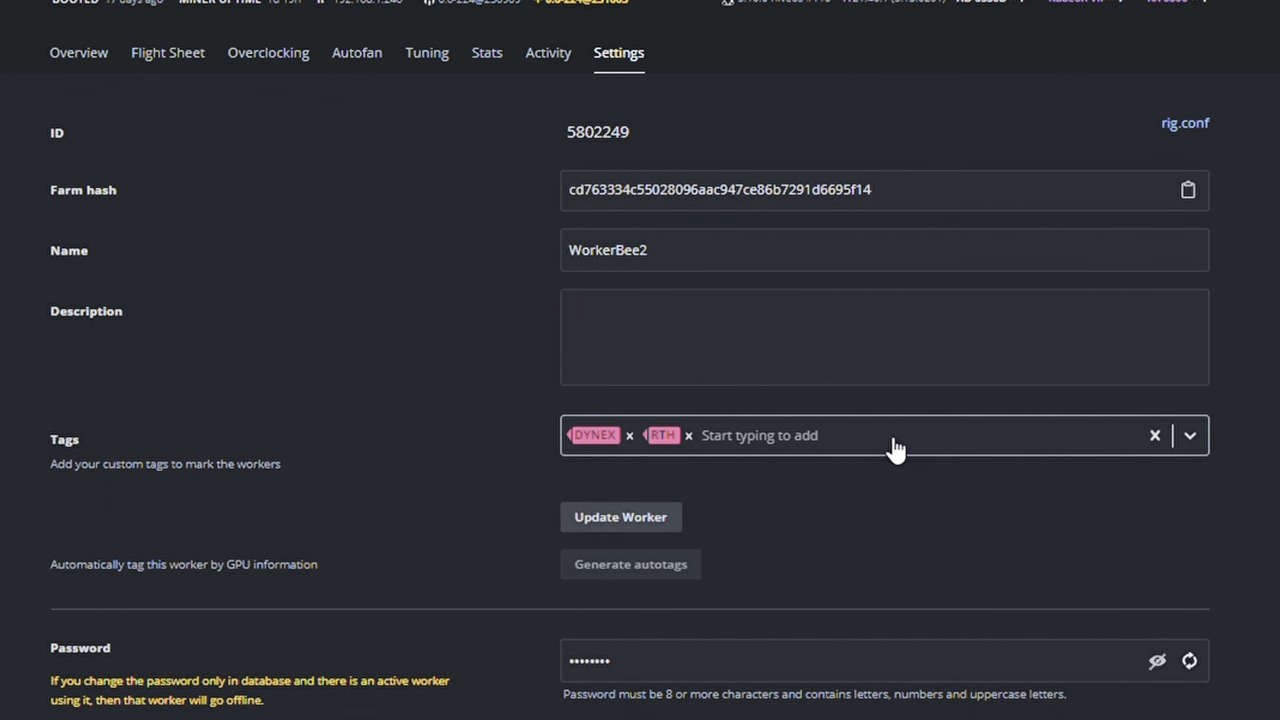
{"action": "left_click", "coordinate": [895, 445]}
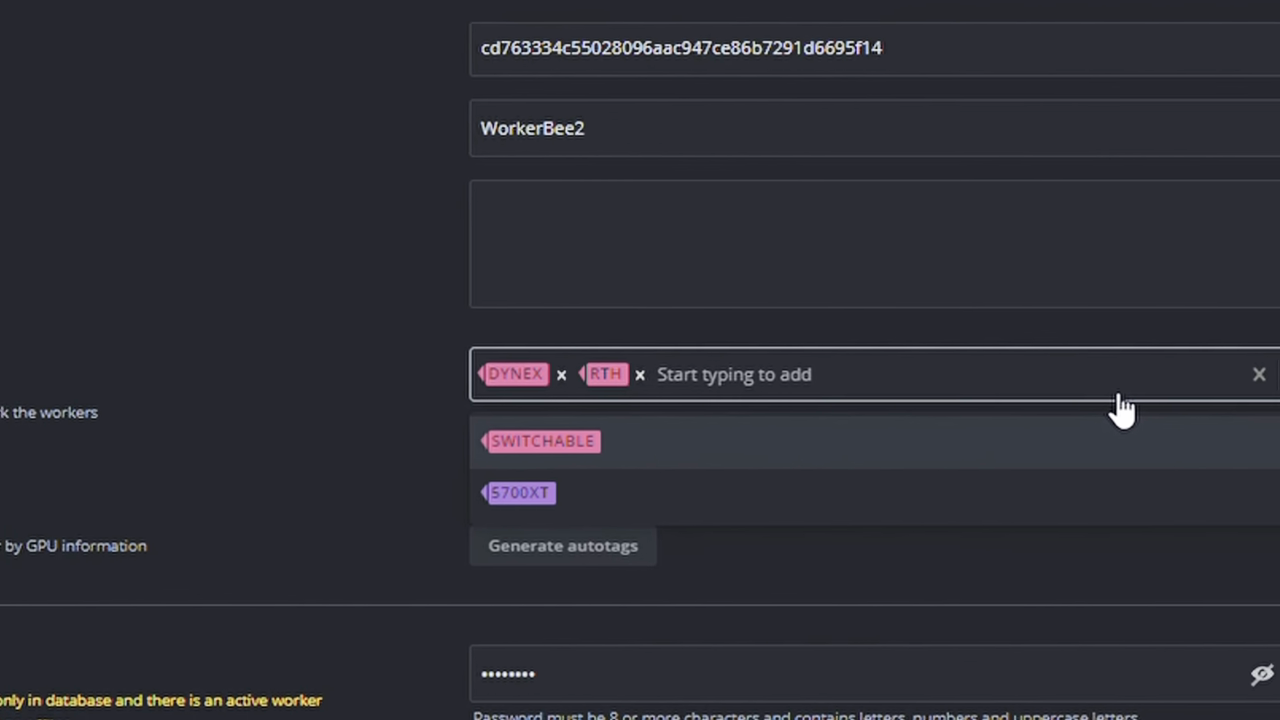
{"action": "type", "text": "A"}
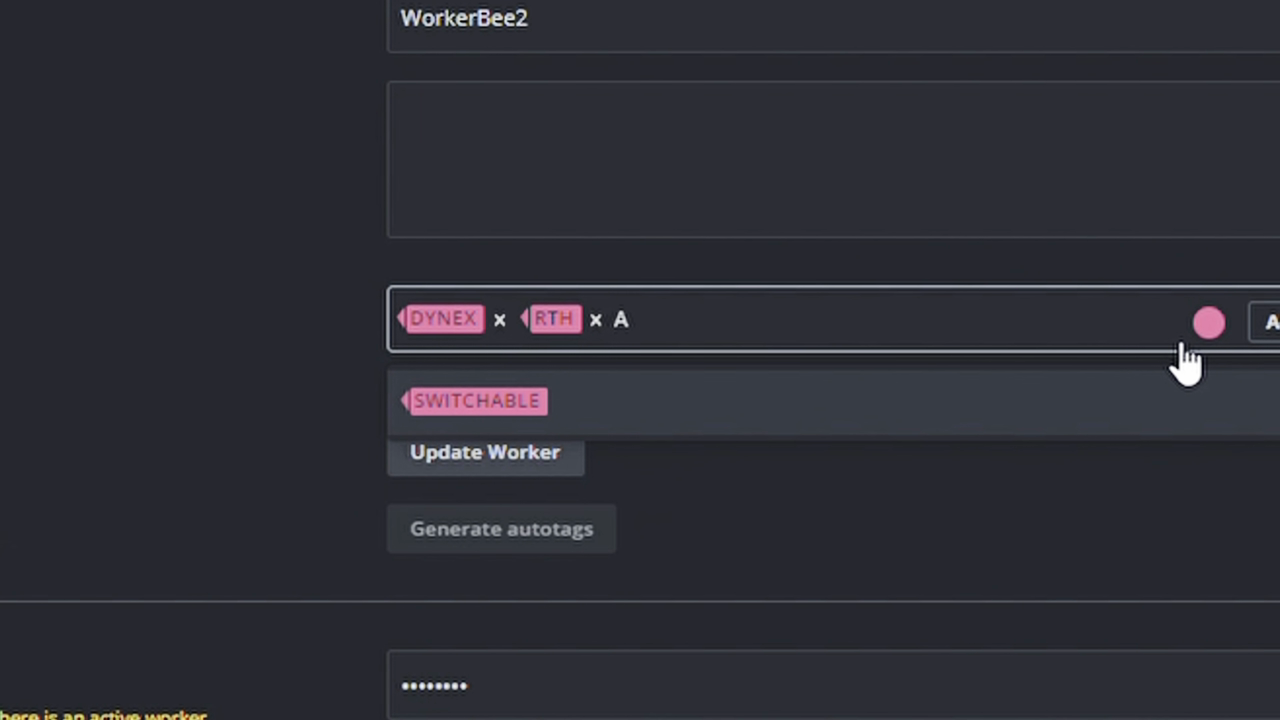
{"action": "type", "text": "LPH"}
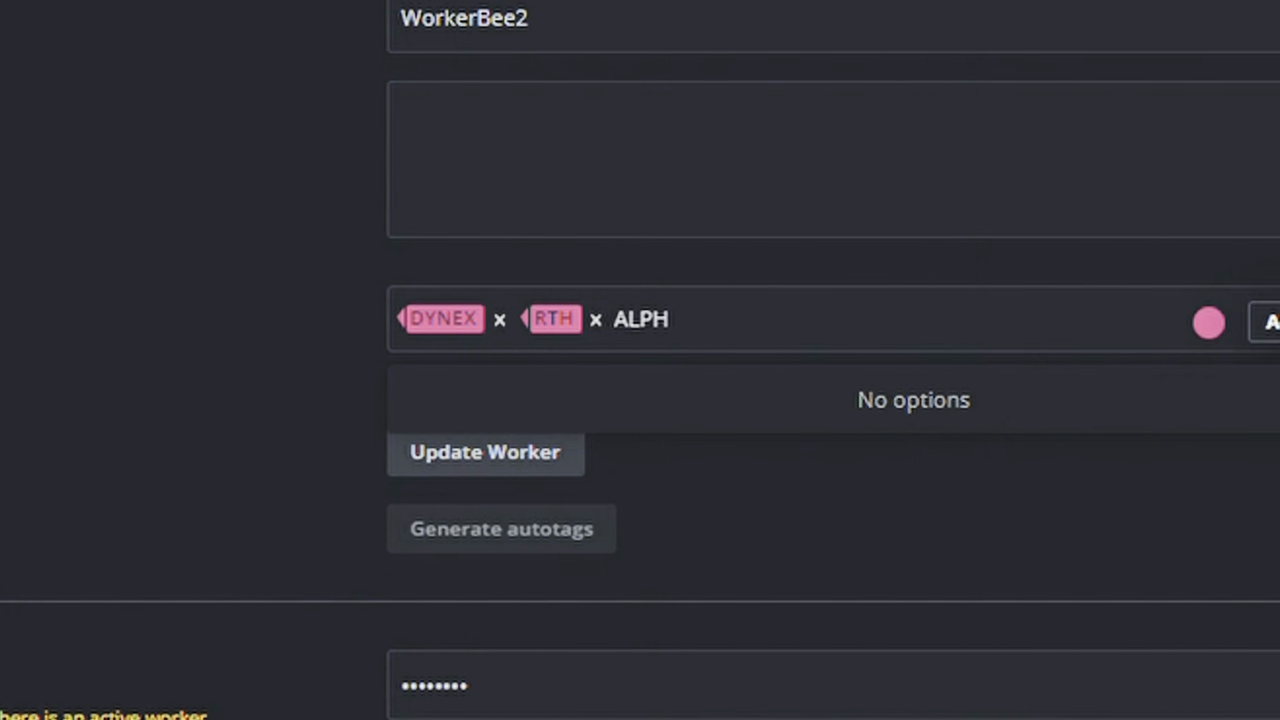
{"action": "key", "text": "Escape"}
{"action": "key", "text": "Return"}
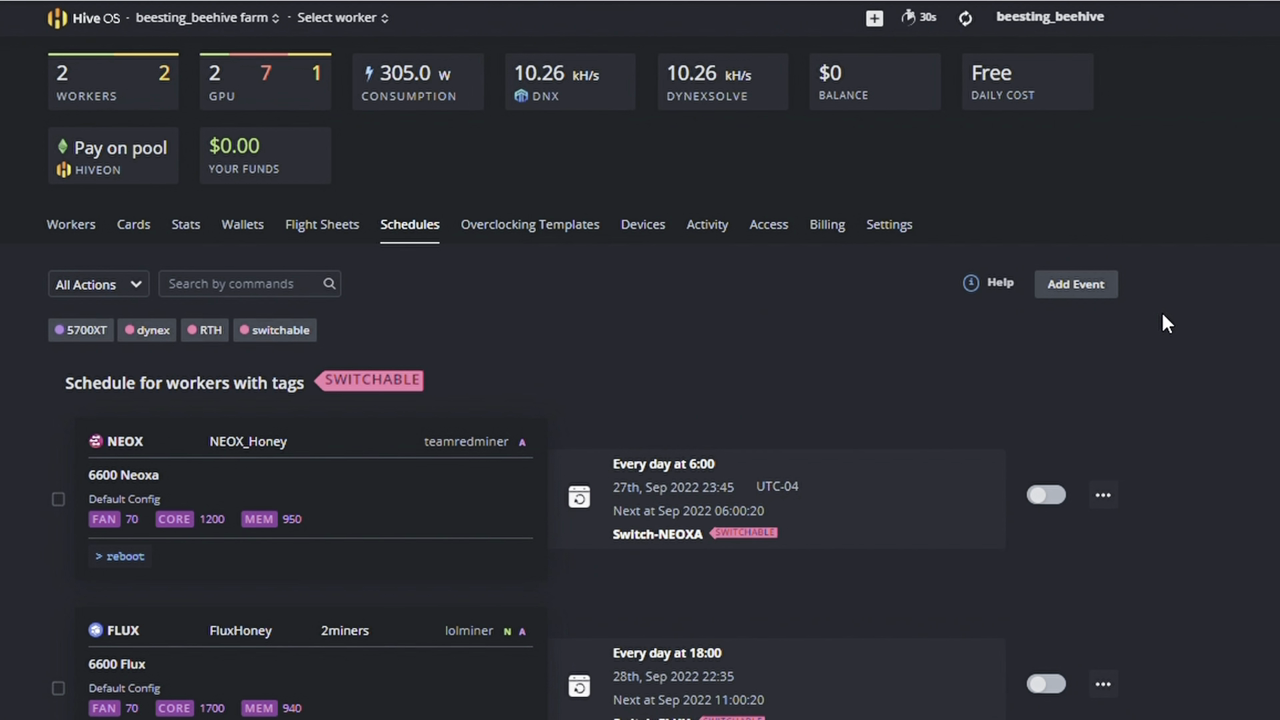
Start a new schedule event for workers tagged ALPH and assign it the Alph_HoneyPot flight sheet.
{"action": "scroll", "coordinate": [1150, 335], "scroll_direction": "down", "scroll_amount": 6}
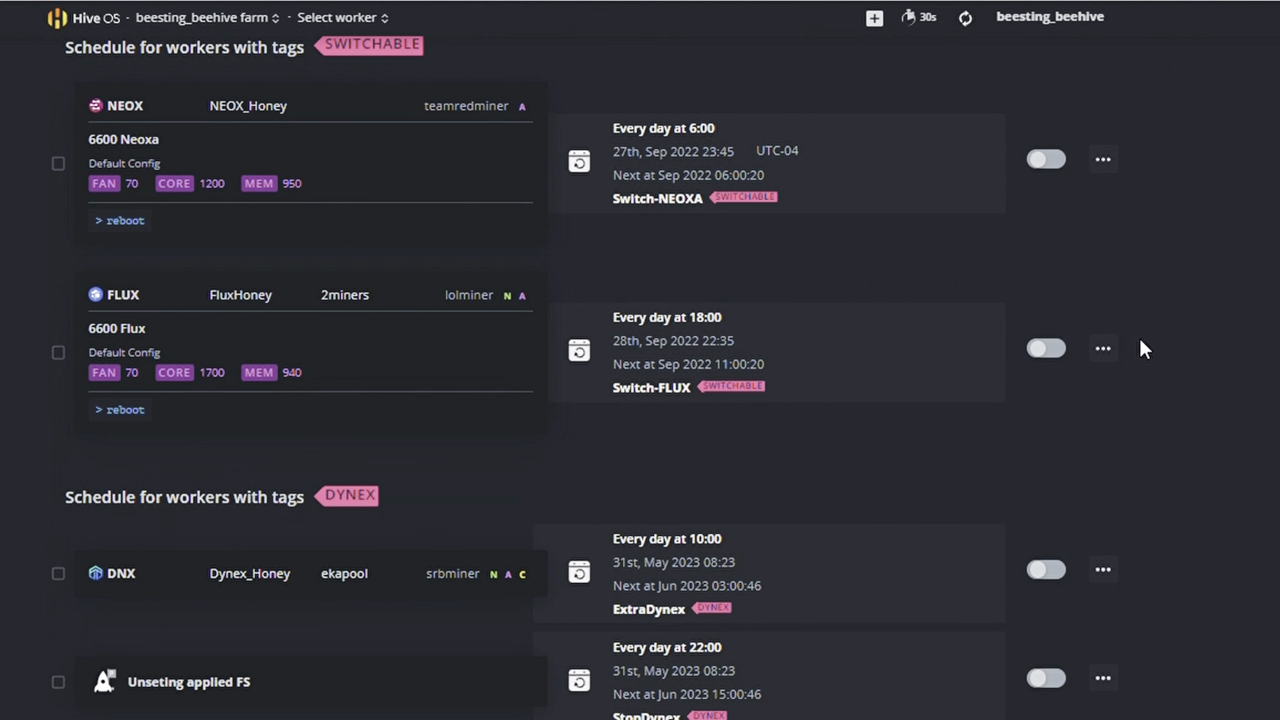
{"action": "scroll", "coordinate": [1148, 348], "scroll_direction": "down", "scroll_amount": 2}
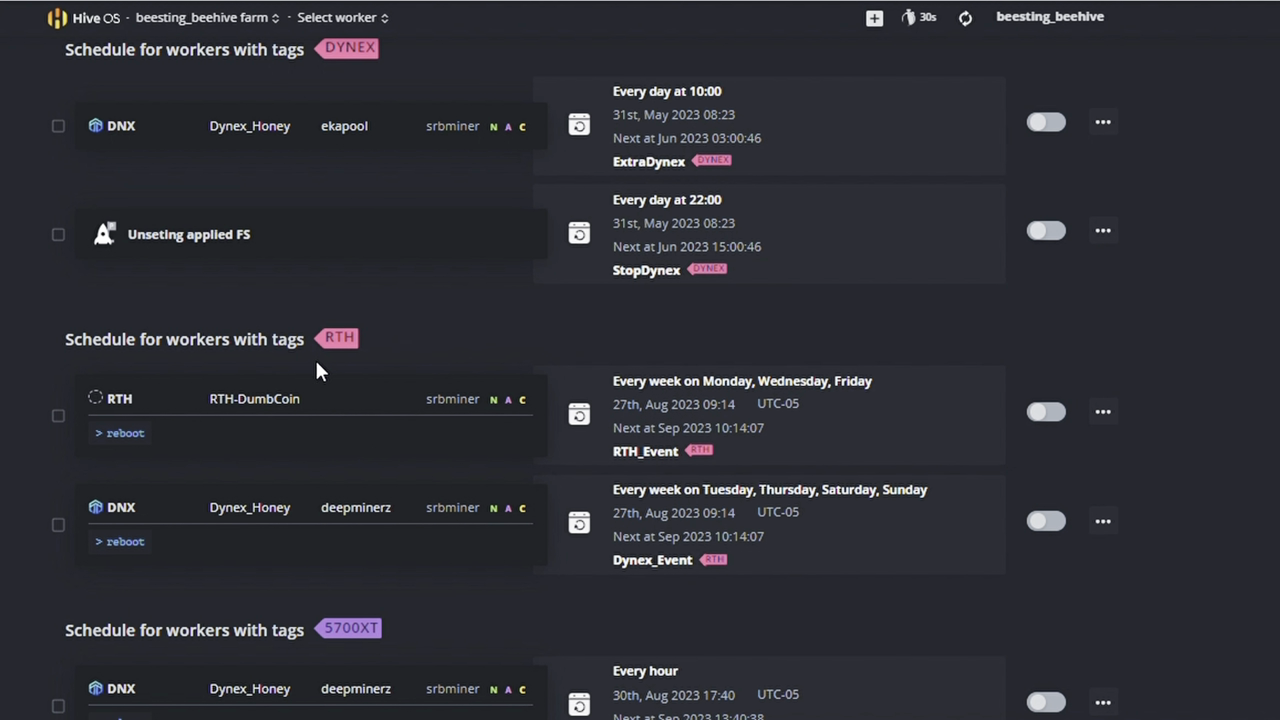
{"action": "scroll", "coordinate": [604, 472], "scroll_direction": "up", "scroll_amount": 2}
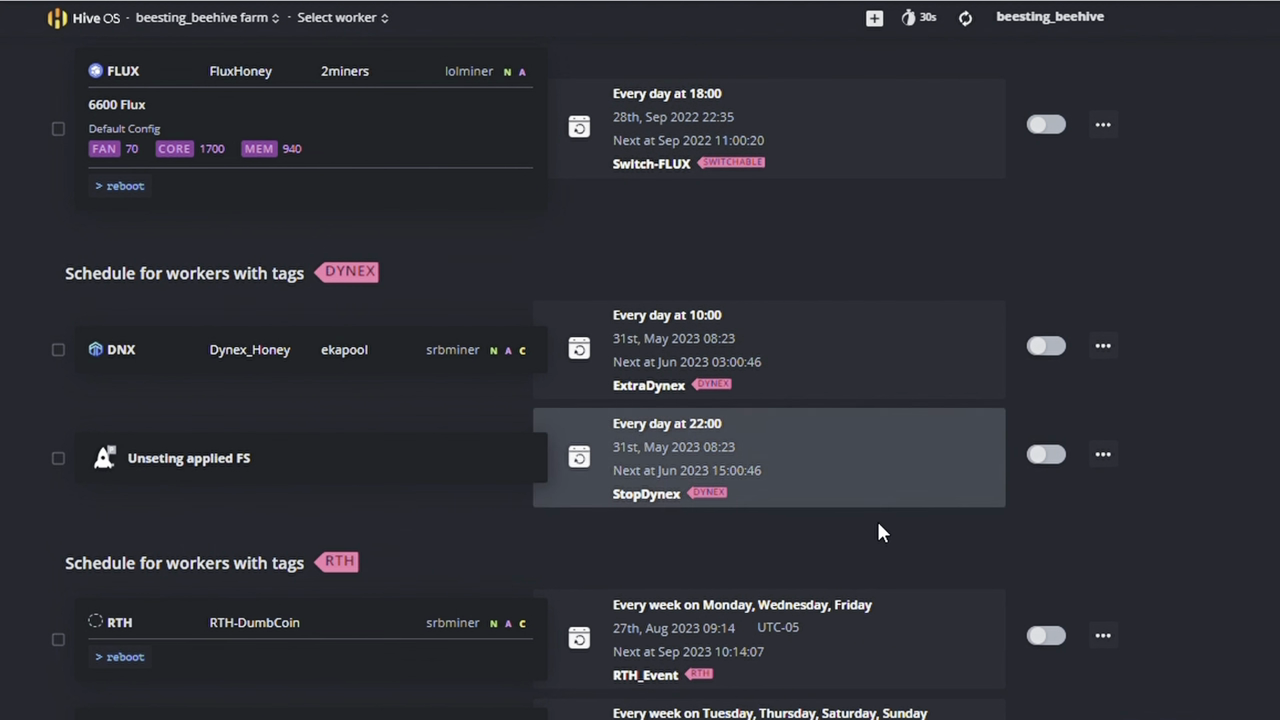
{"action": "scroll", "coordinate": [877, 525], "scroll_direction": "up", "scroll_amount": 5}
{"action": "left_click", "coordinate": [1057, 304]}
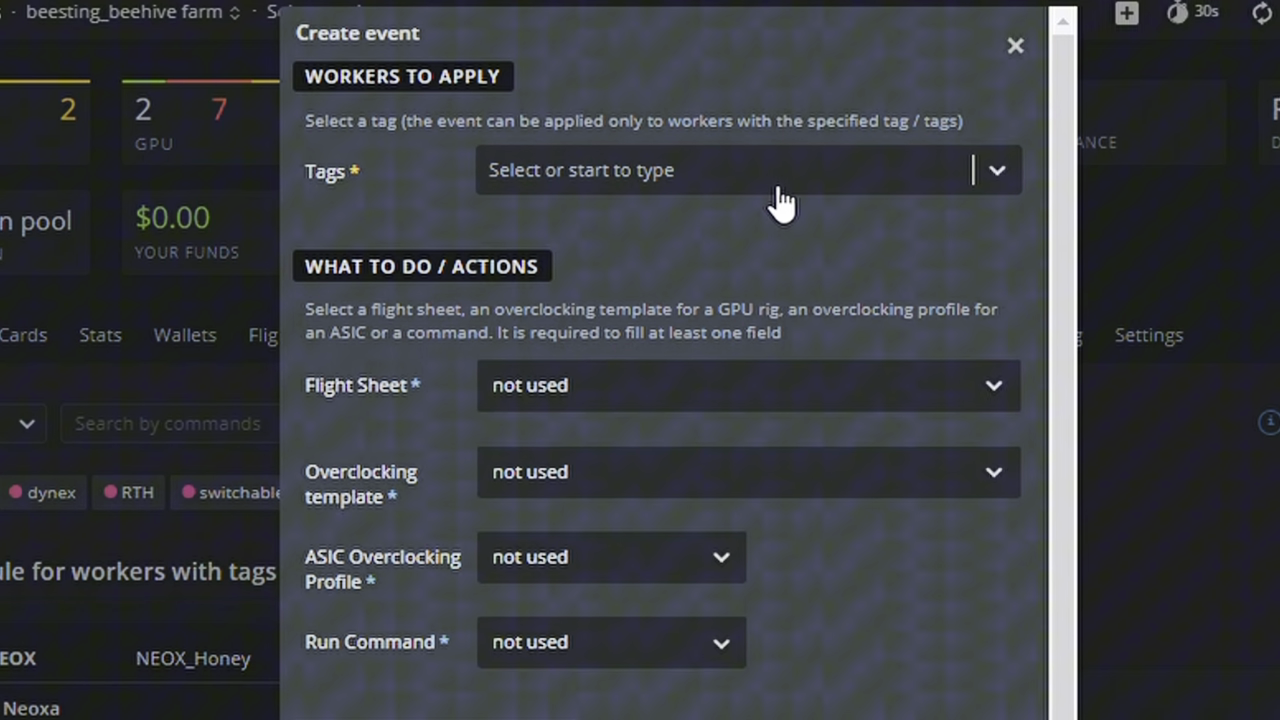
{"action": "left_click", "coordinate": [778, 190]}
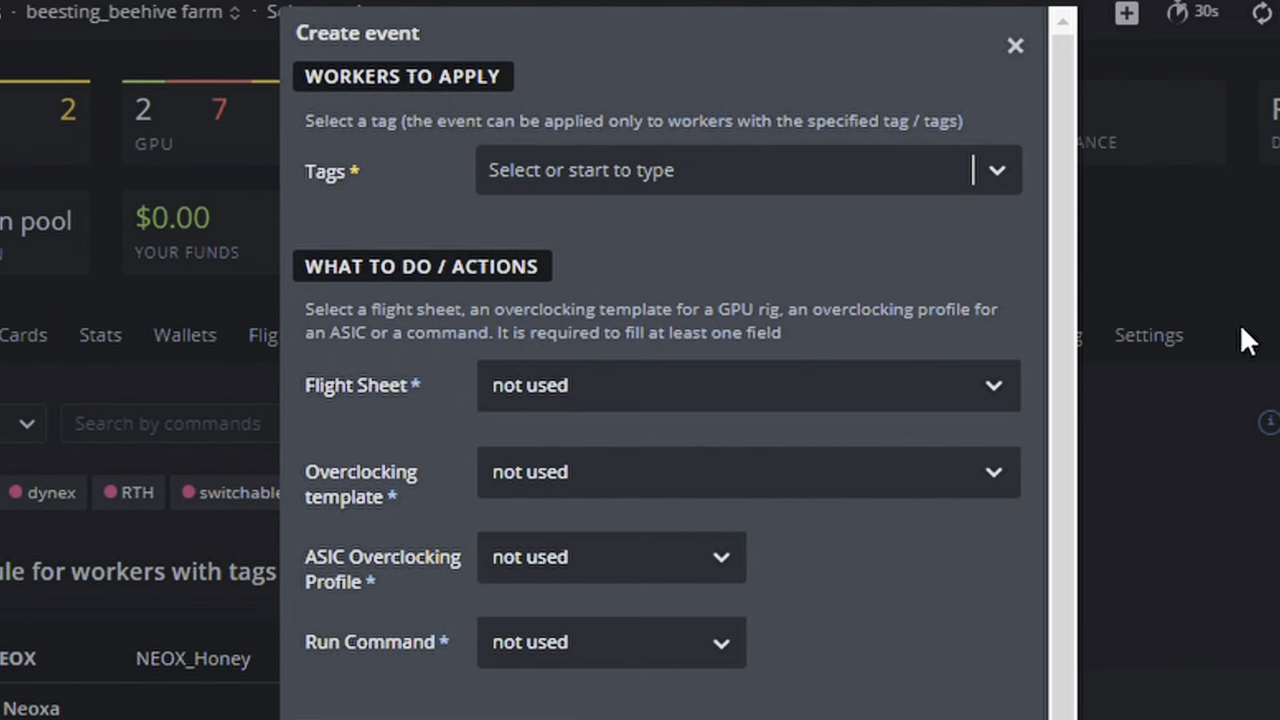
{"action": "left_click", "coordinate": [791, 186]}
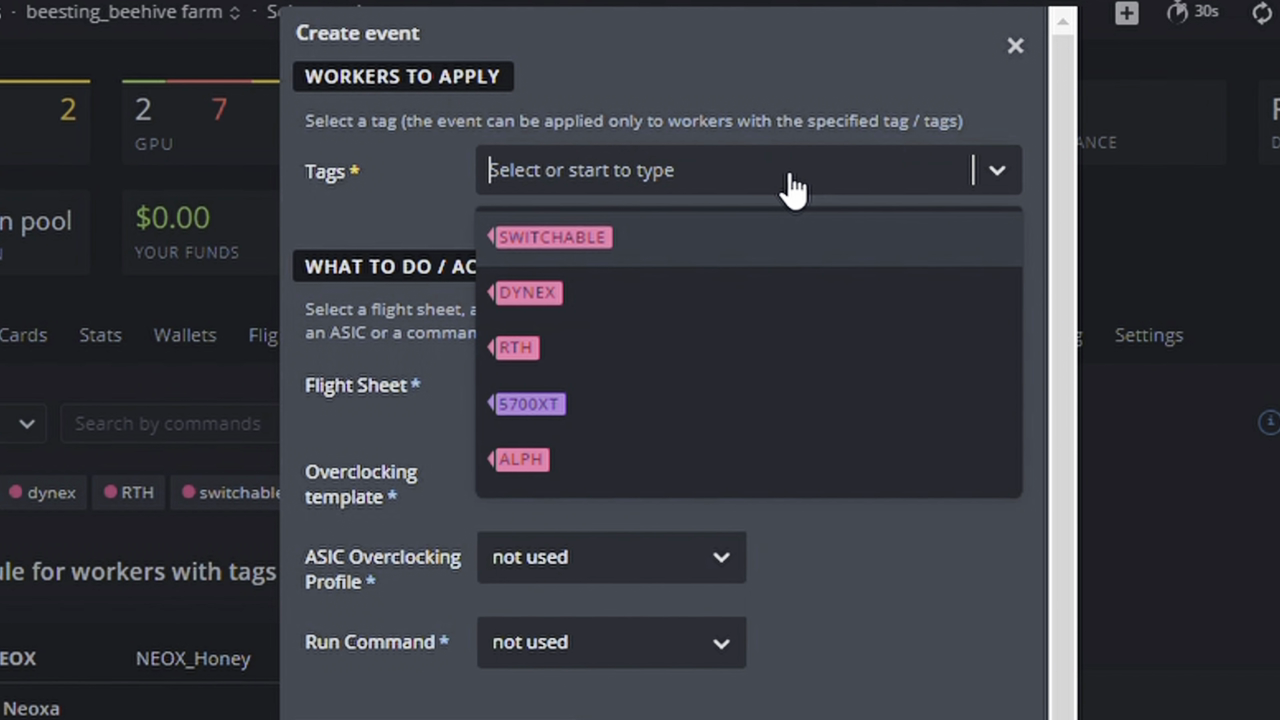
{"action": "left_click", "coordinate": [563, 461]}
{"action": "left_click", "coordinate": [545, 388]}
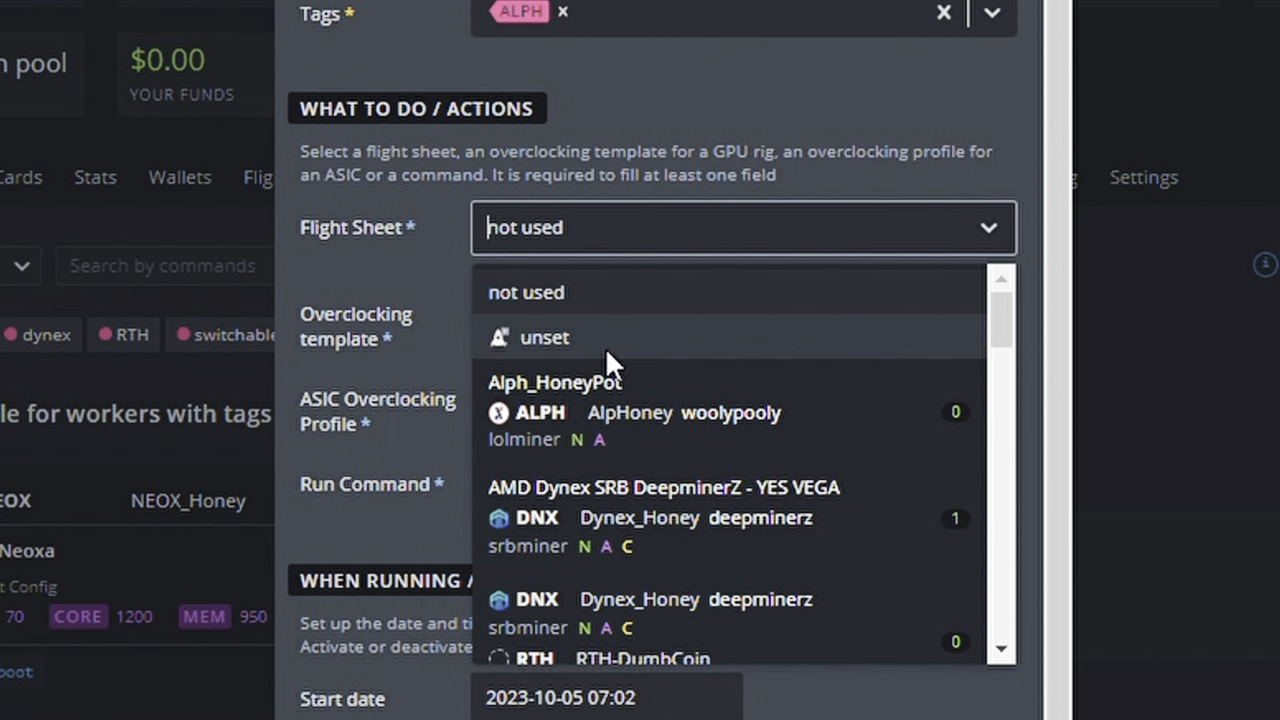
{"action": "left_click", "coordinate": [605, 411]}
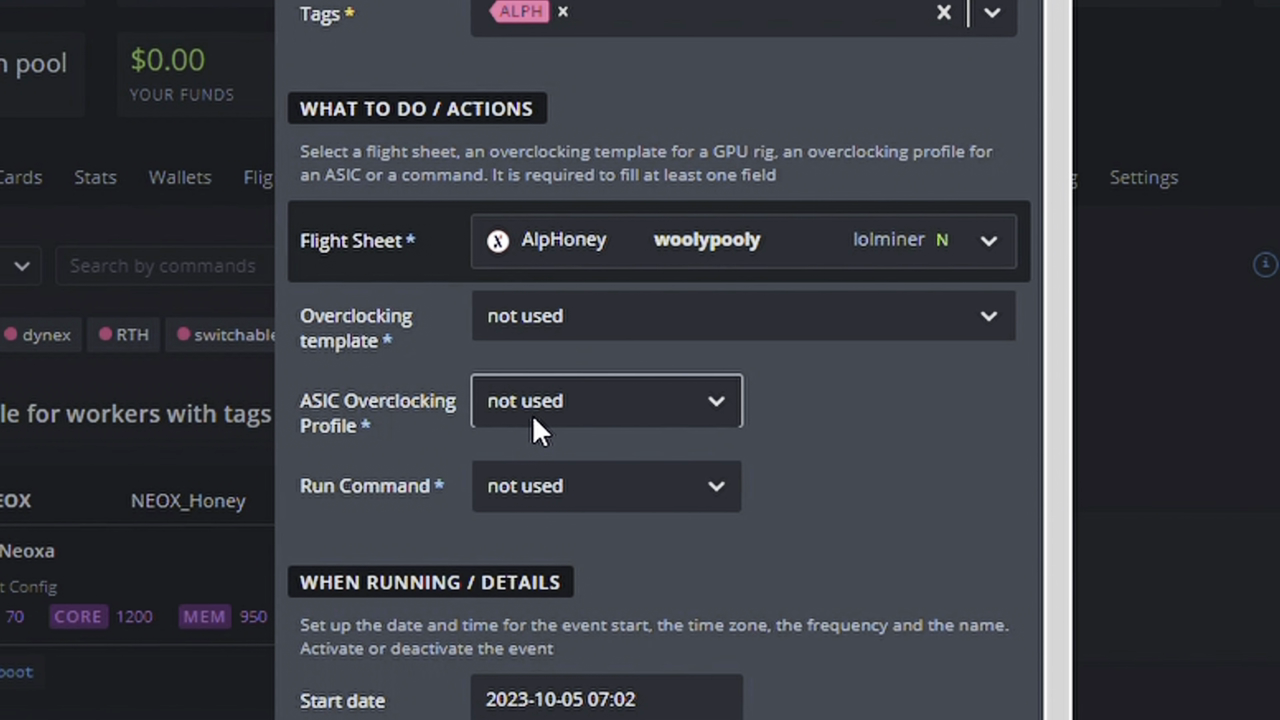
Set the event's run command to reboot.
{"action": "left_click", "coordinate": [673, 492]}
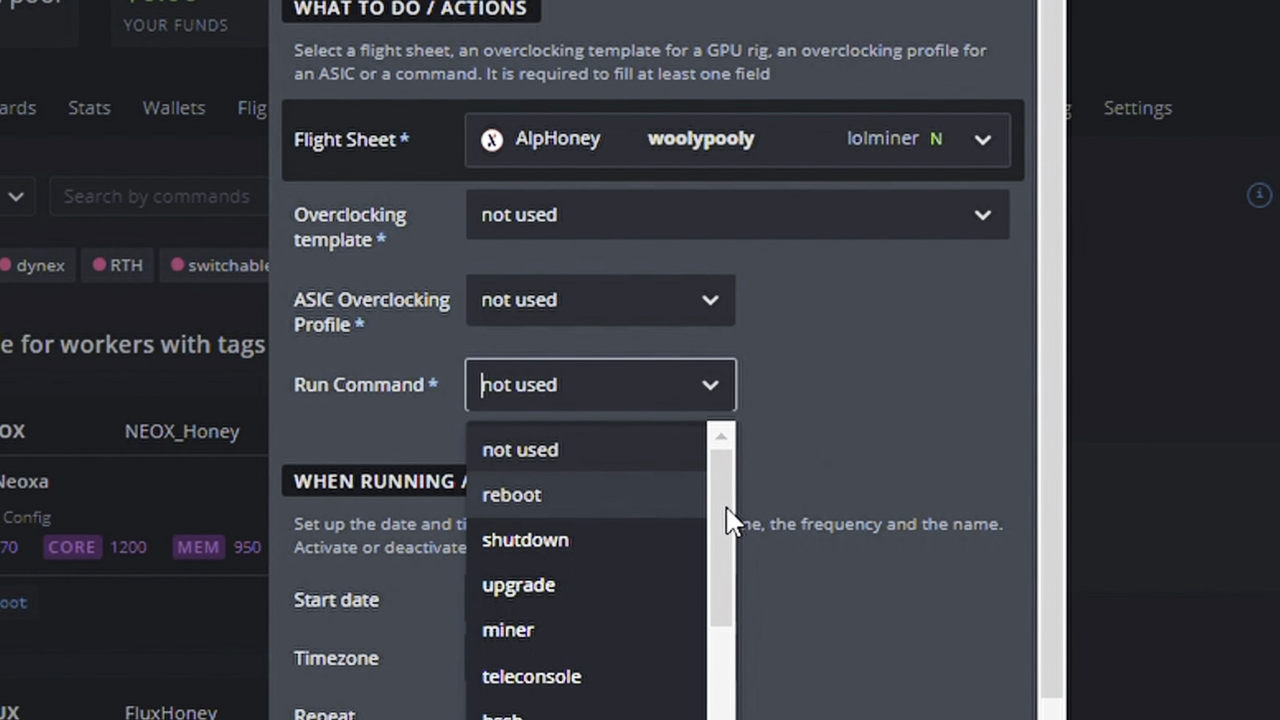
{"action": "scroll", "coordinate": [726, 550], "scroll_direction": "down", "scroll_amount": 1}
{"action": "left_click_drag", "start_coordinate": [727, 530], "coordinate": [722, 712]}
{"action": "left_click_drag", "start_coordinate": [721, 655], "coordinate": [735, 488]}
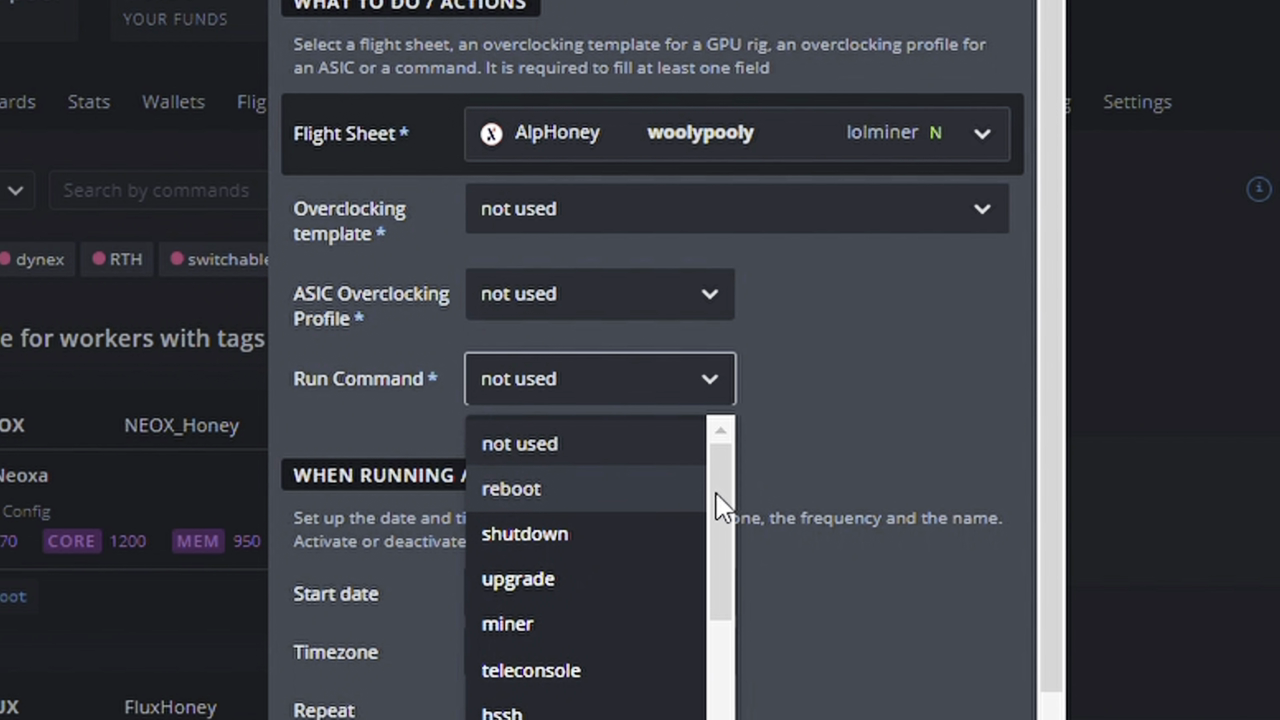
{"action": "left_click", "coordinate": [593, 491]}
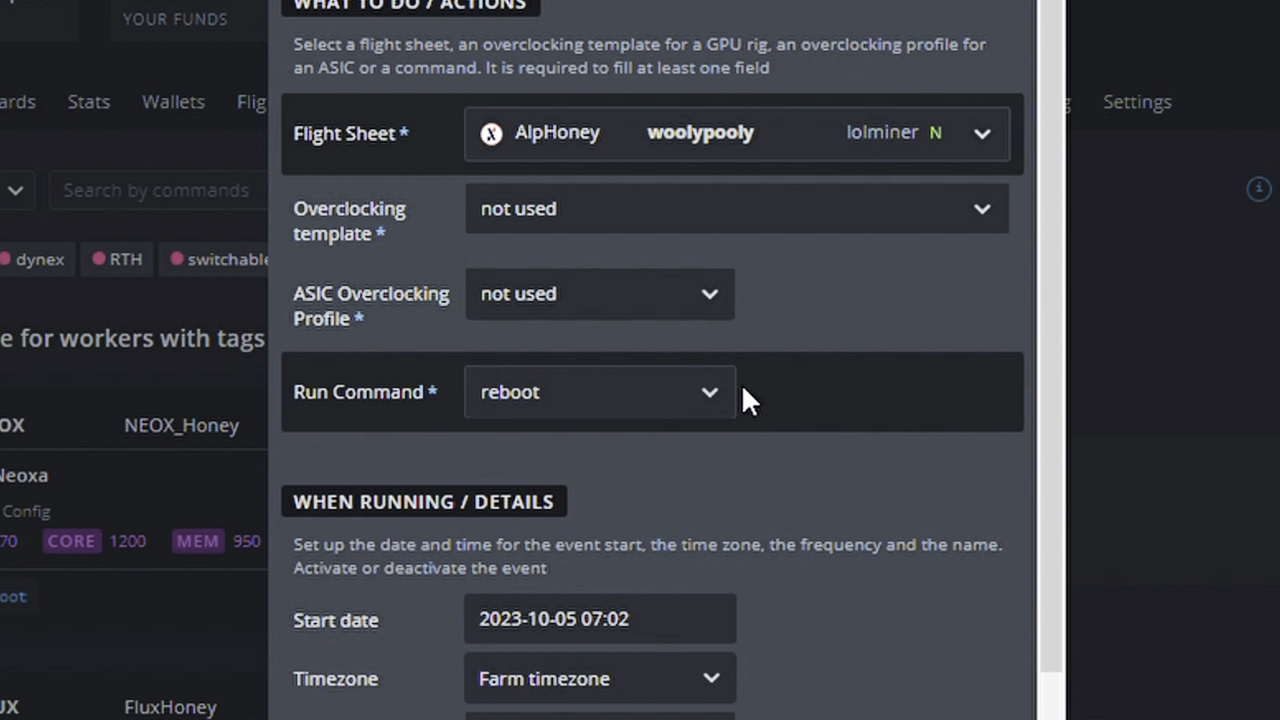
Look through the available run commands and reset the event's run command to not used.
{"action": "scroll", "coordinate": [741, 390], "scroll_direction": "down", "scroll_amount": 2}
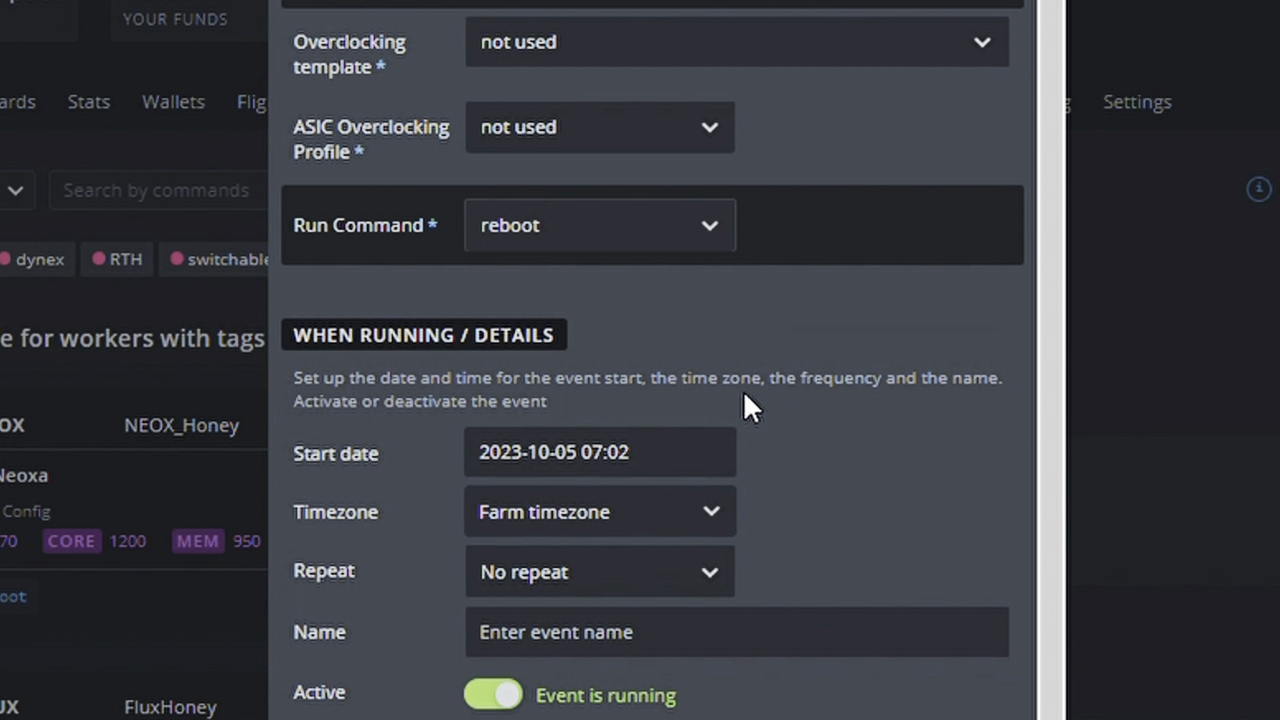
{"action": "left_click", "coordinate": [710, 232]}
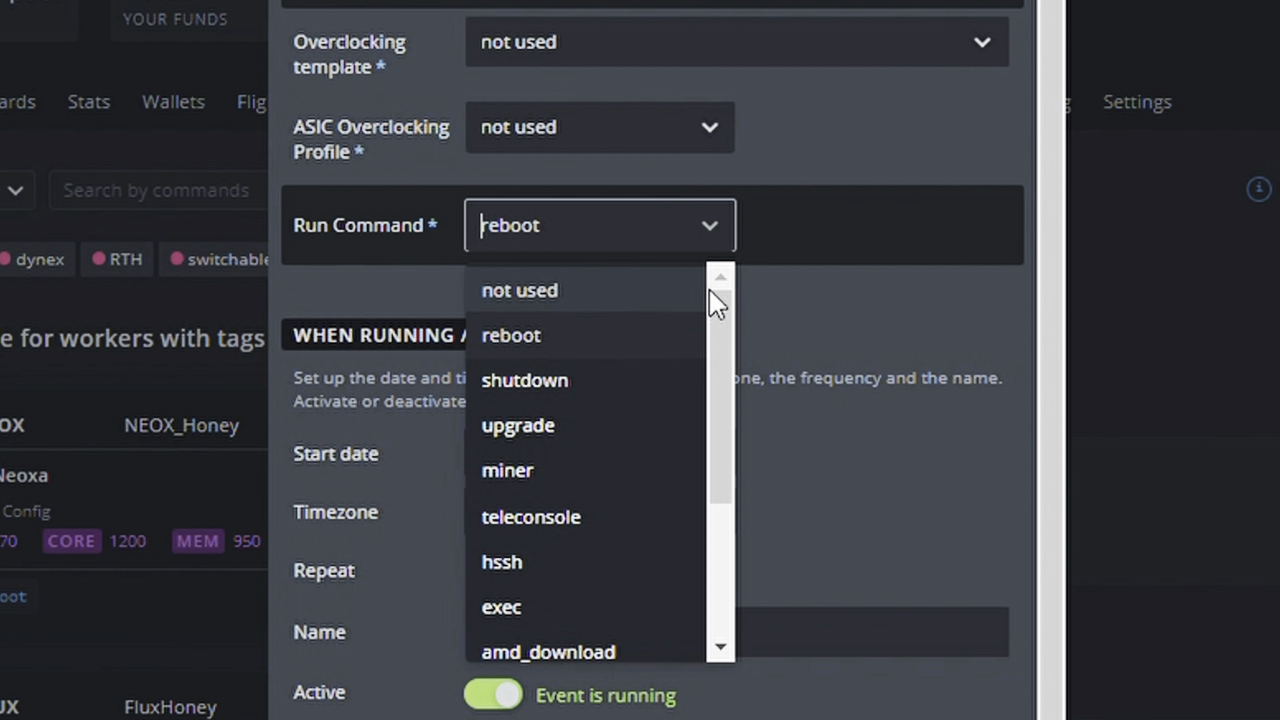
{"action": "scroll", "coordinate": [622, 413], "scroll_direction": "down", "scroll_amount": 3}
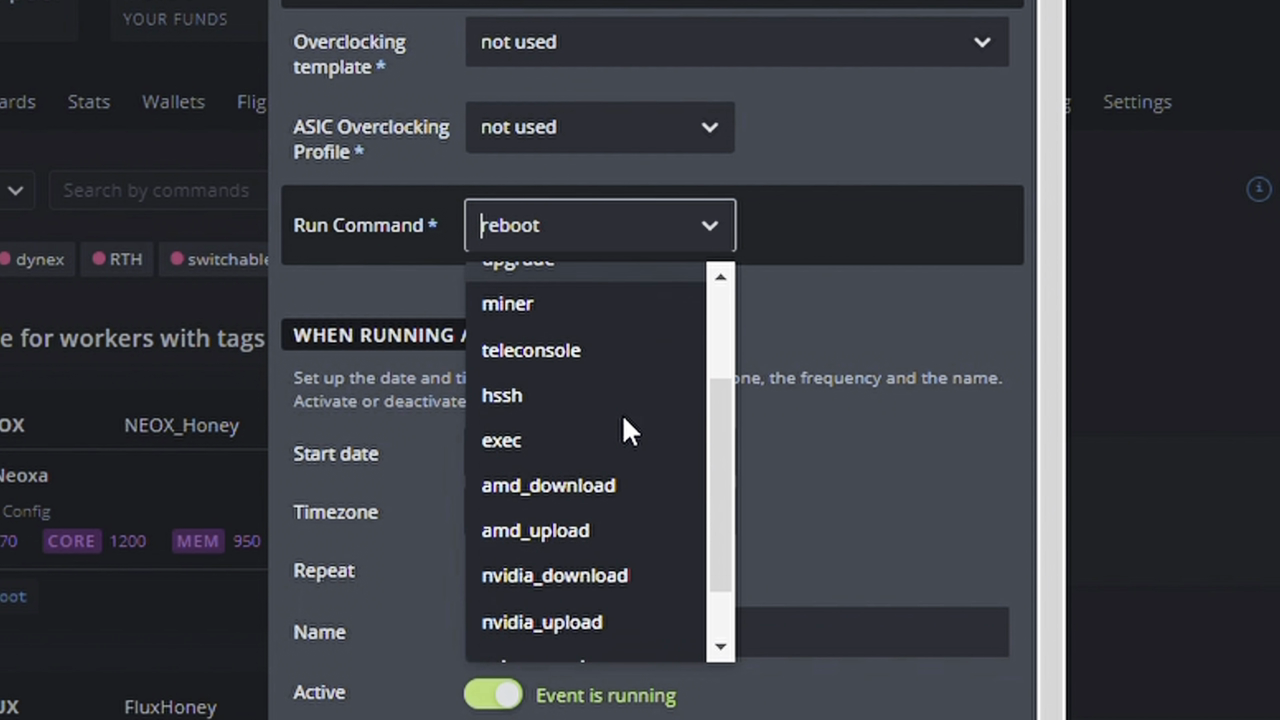
{"action": "scroll", "coordinate": [622, 413], "scroll_direction": "up", "scroll_amount": 3}
{"action": "left_click", "coordinate": [525, 292]}
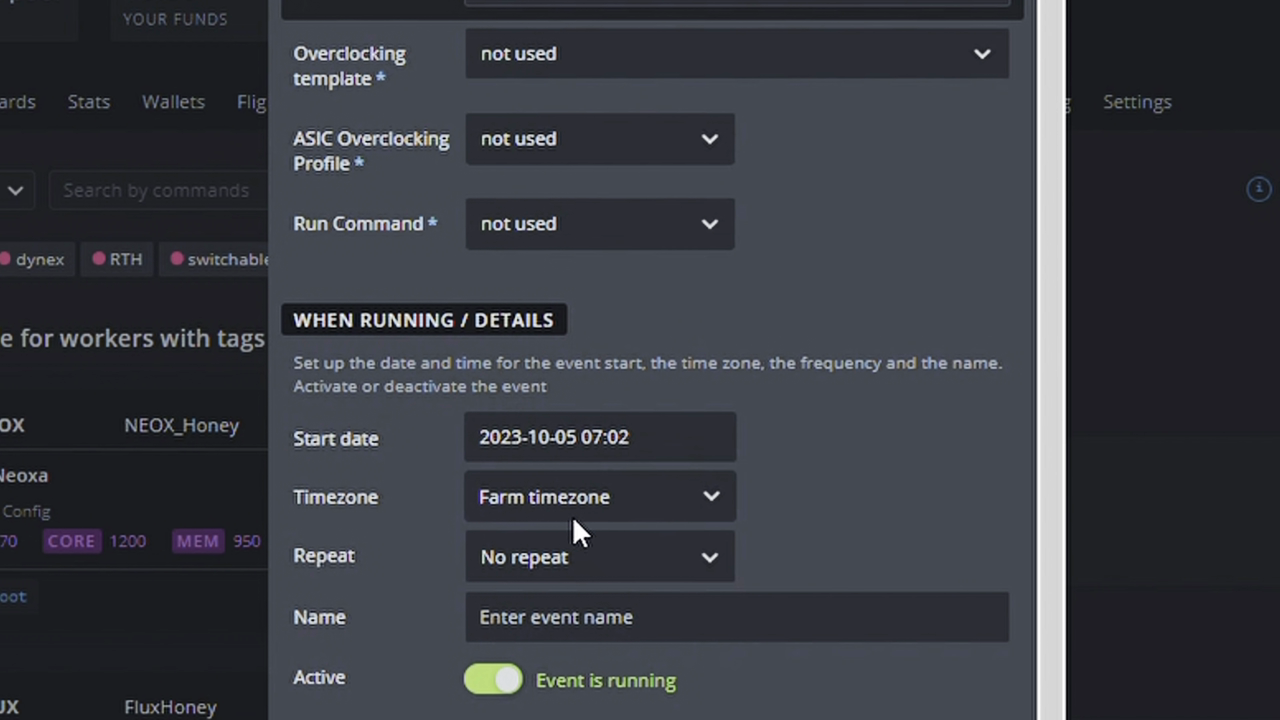
Set the event to repeat by weekday(s).
{"action": "left_click", "coordinate": [596, 570]}
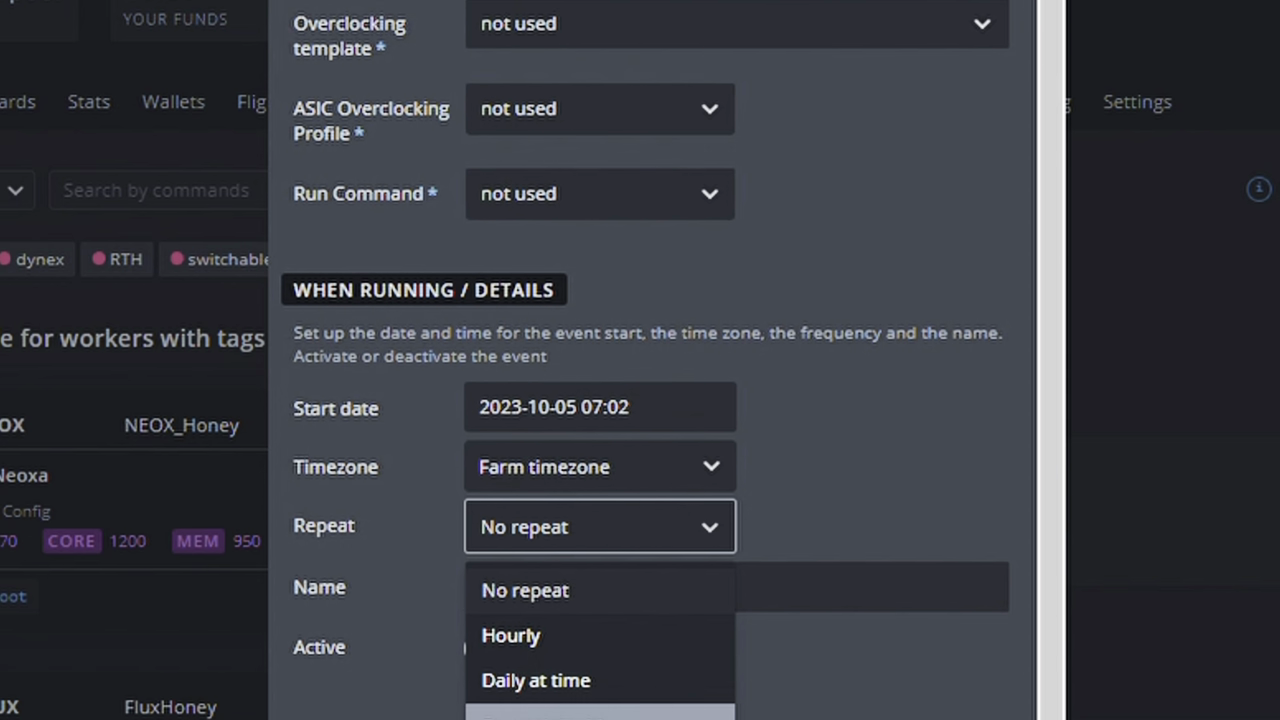
{"action": "left_click", "coordinate": [540, 712]}
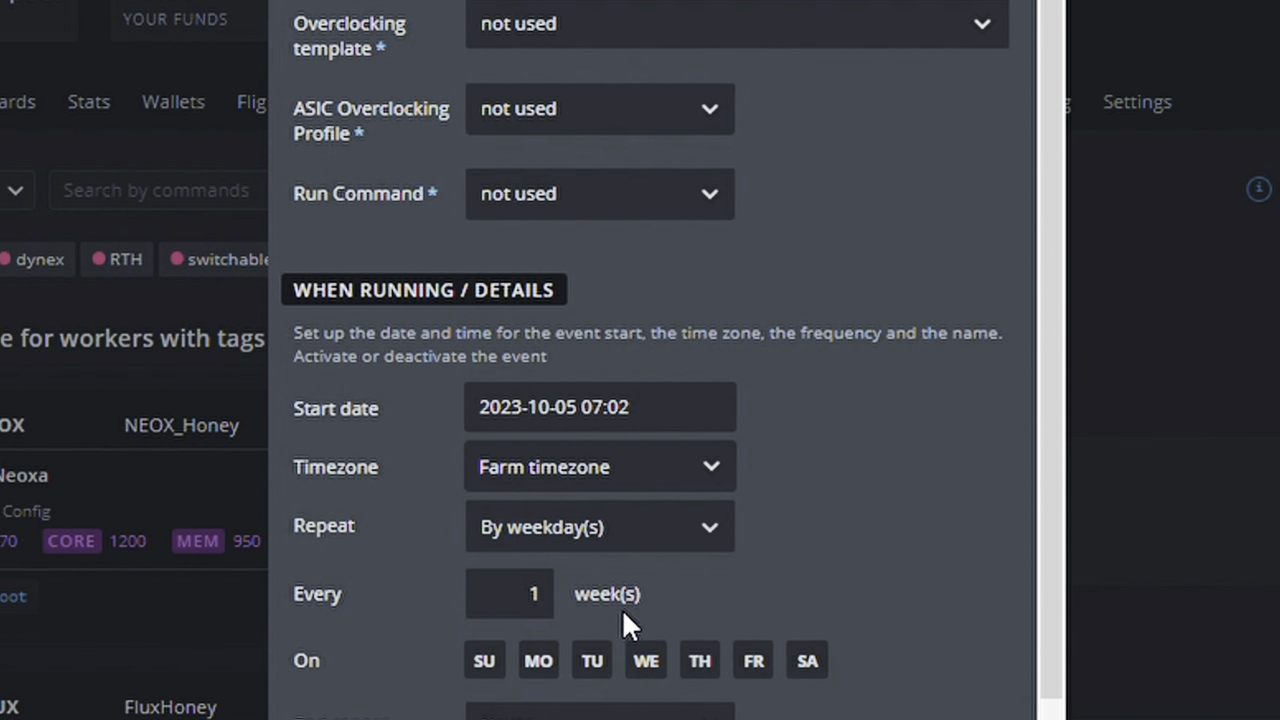
{"action": "scroll", "coordinate": [622, 608], "scroll_direction": "down", "scroll_amount": 1}
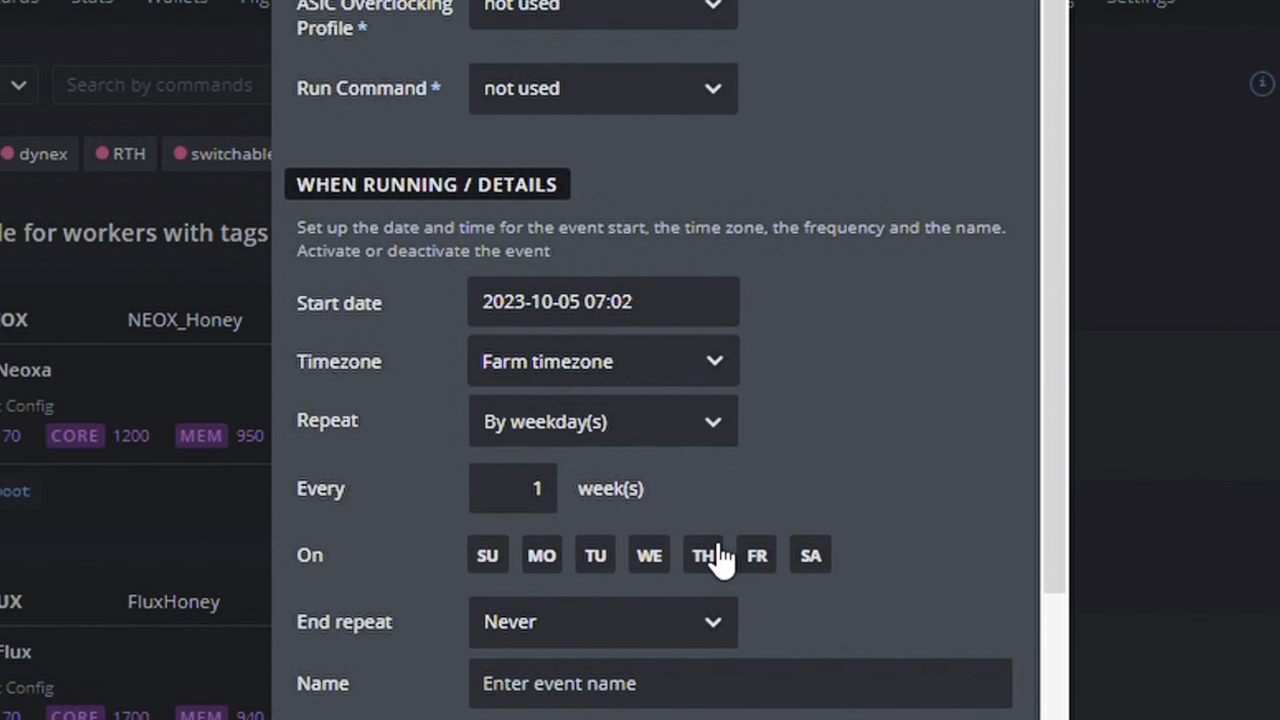
Schedule the event for Tuesdays and Thursdays and name it "ALPH Switch".
{"action": "left_click", "coordinate": [714, 557]}
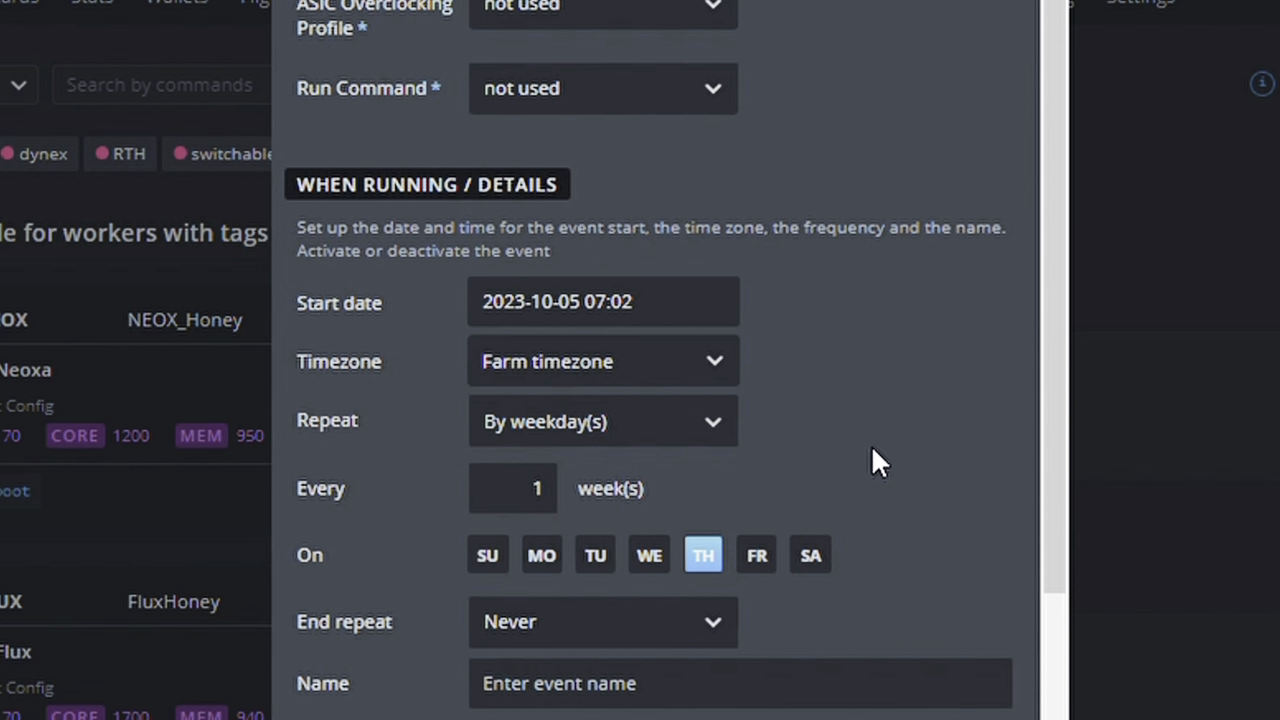
{"action": "left_click", "coordinate": [600, 558]}
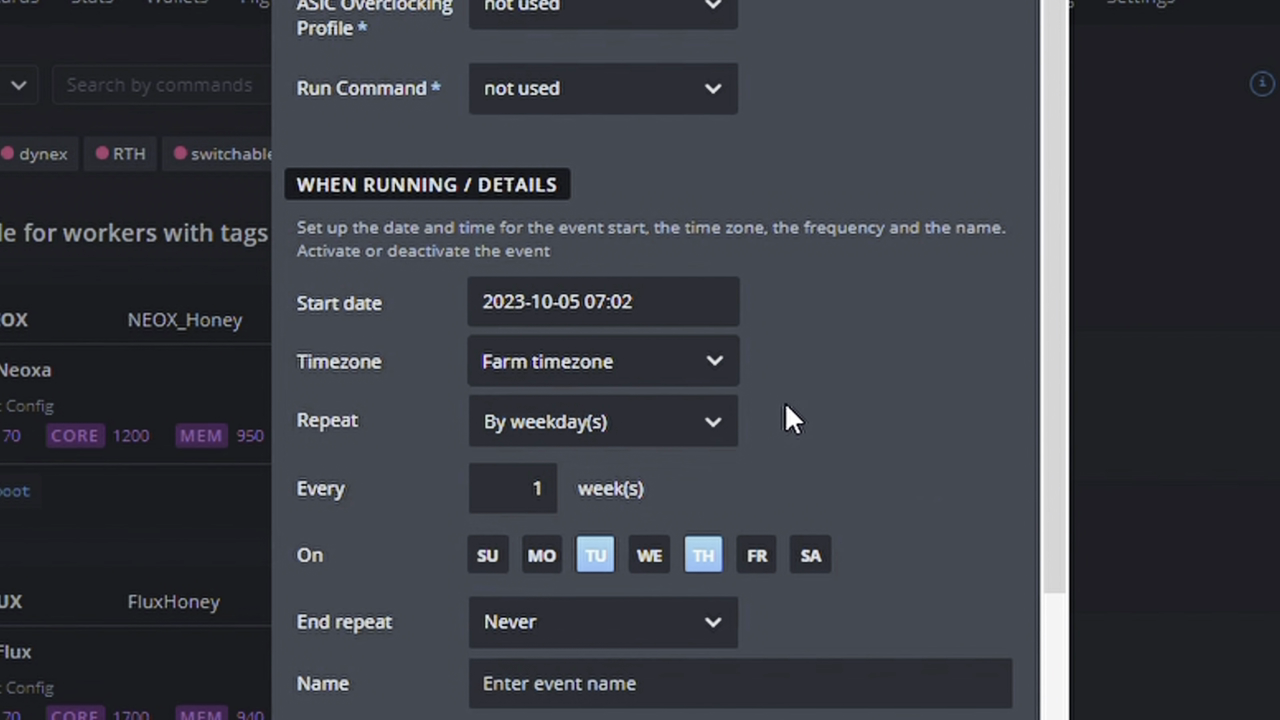
{"action": "scroll", "coordinate": [786, 399], "scroll_direction": "down", "scroll_amount": 3}
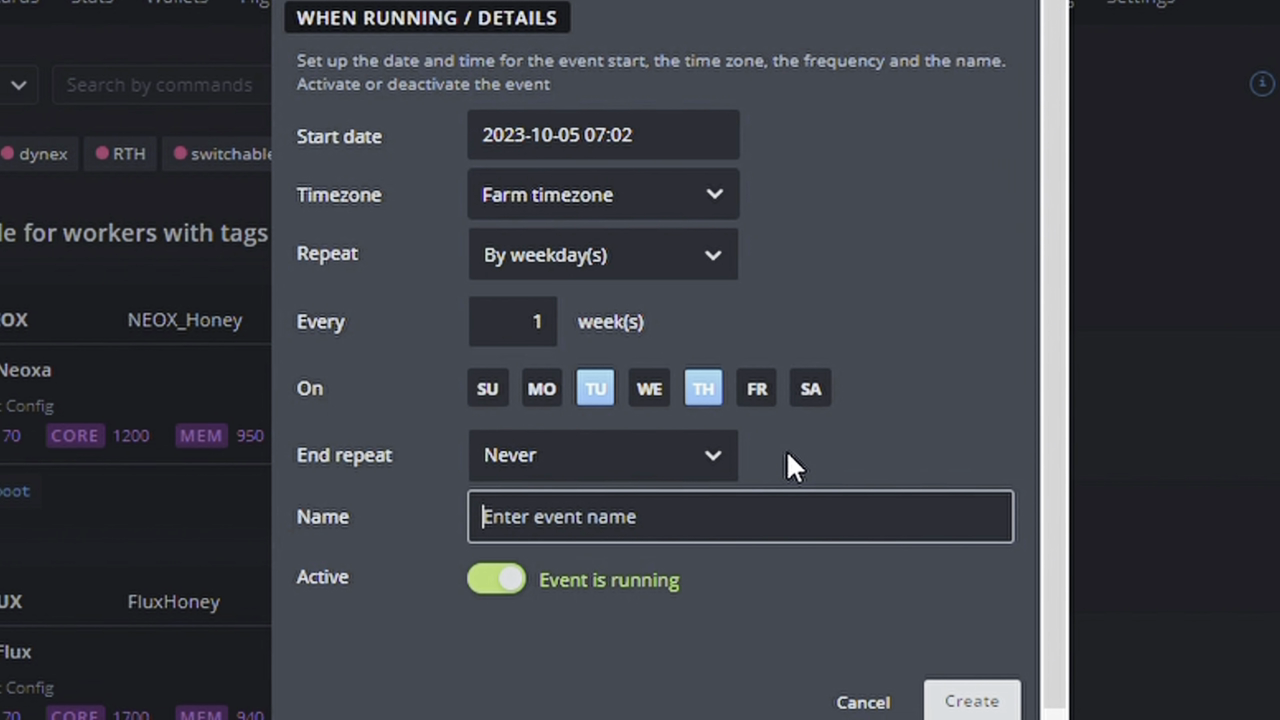
{"action": "type", "text": "AlPH Swi"}
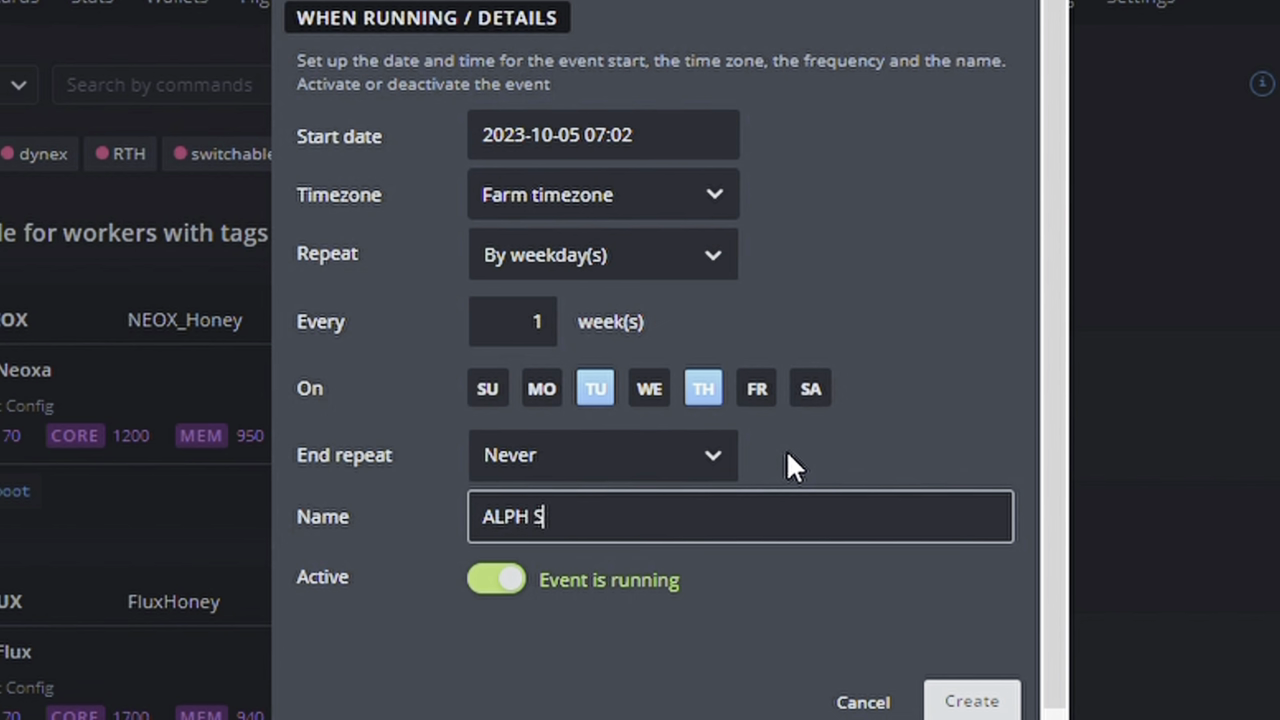
{"action": "type", "text": "tch"}
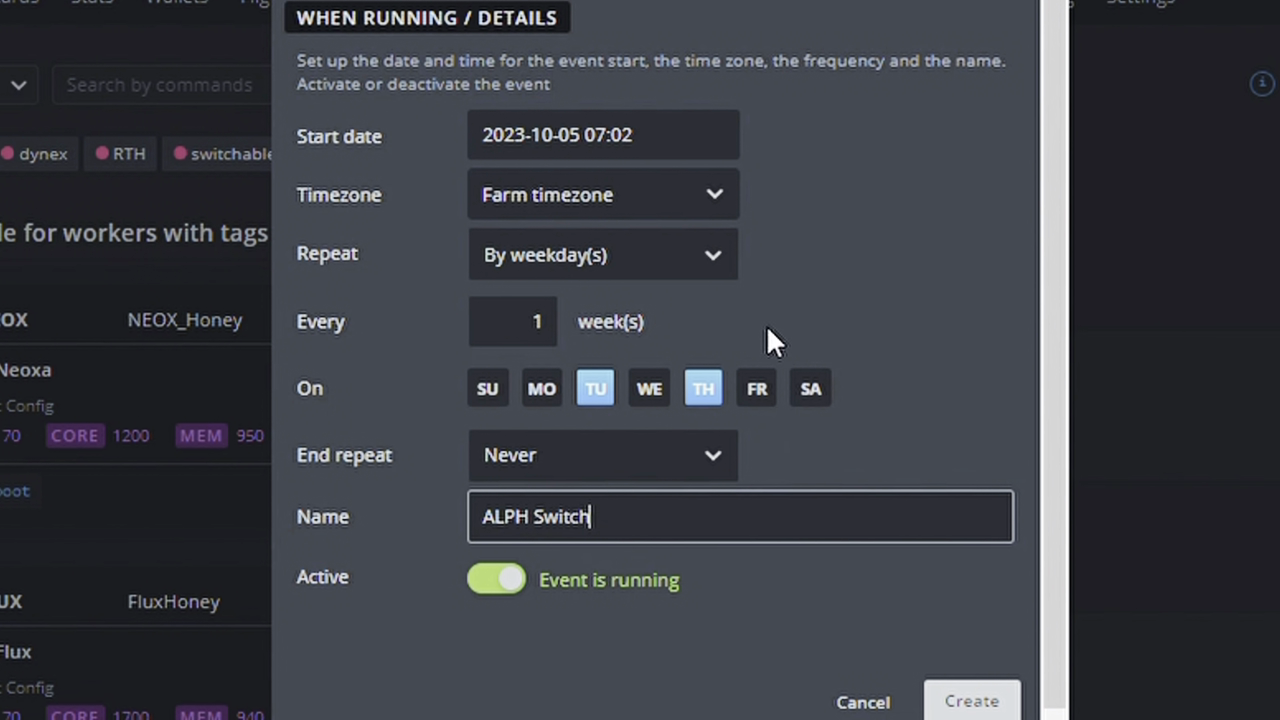
Look through the available time zones for the event while keeping Farm timezone.
{"action": "left_click", "coordinate": [645, 172]}
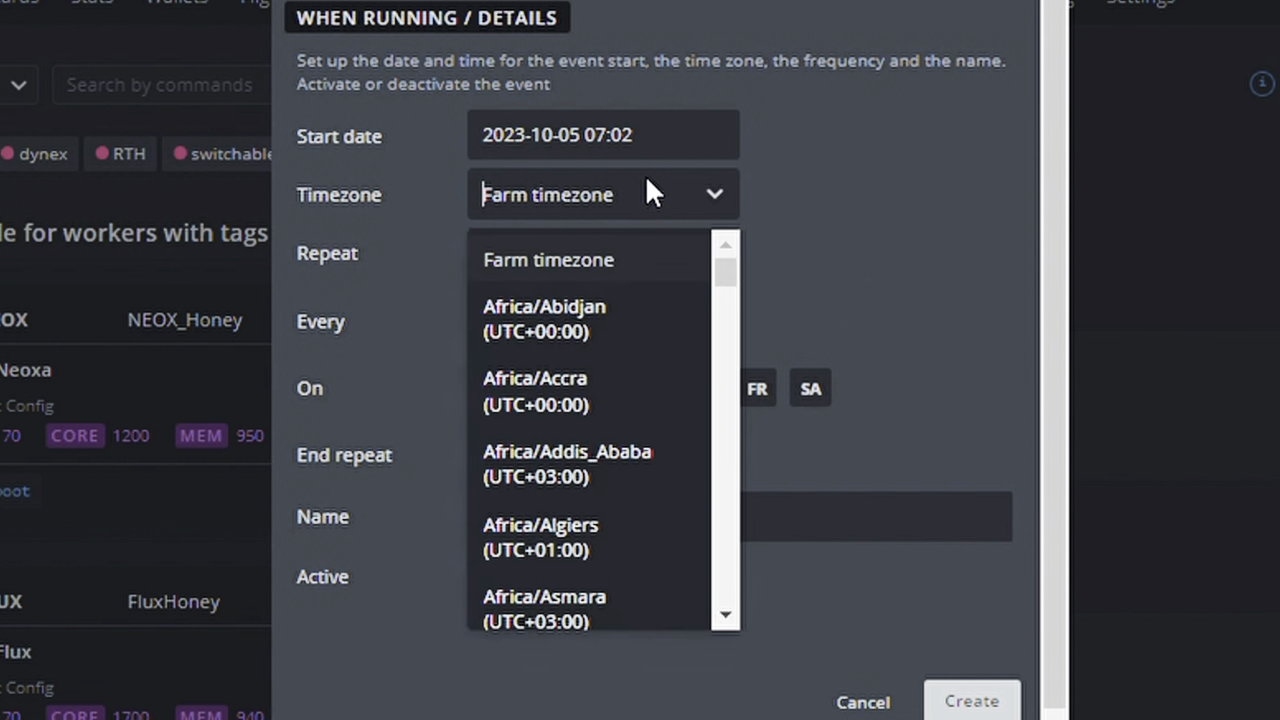
{"action": "left_click", "coordinate": [643, 182]}
{"action": "left_click", "coordinate": [643, 193]}
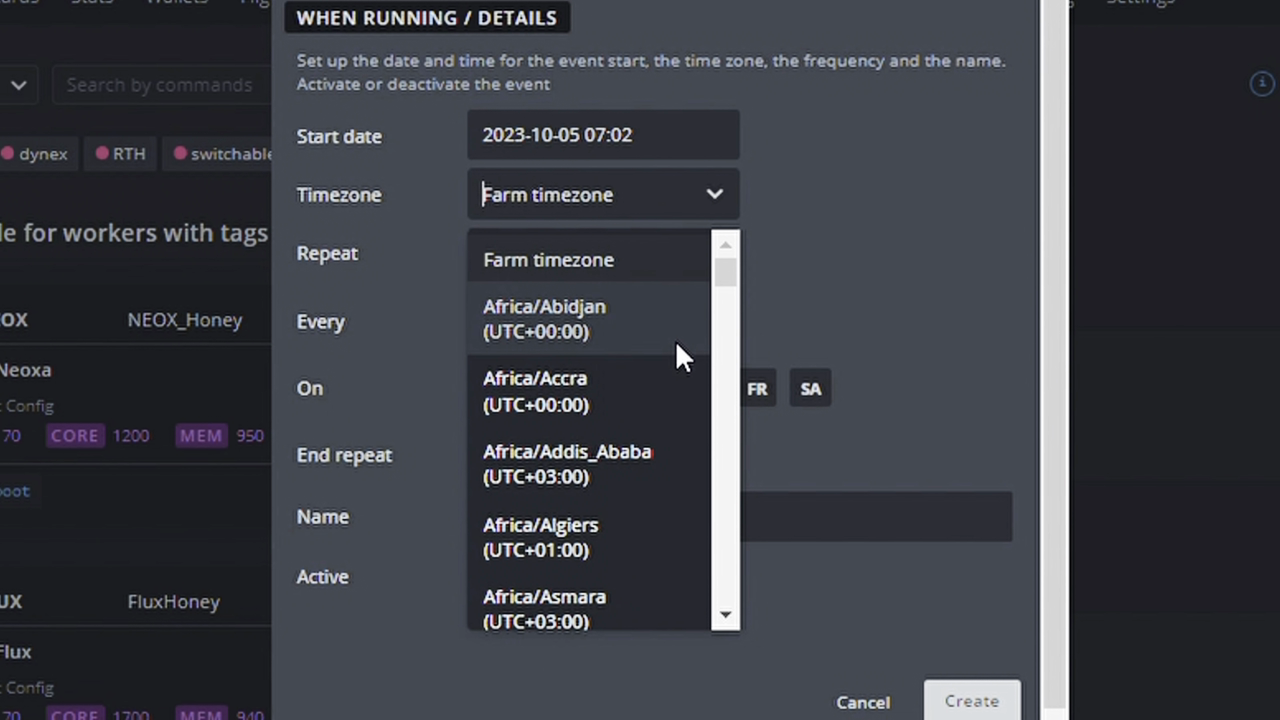
{"action": "scroll", "coordinate": [683, 338], "scroll_direction": "down", "scroll_amount": 2}
{"action": "scroll", "coordinate": [680, 350], "scroll_direction": "down", "scroll_amount": 10}
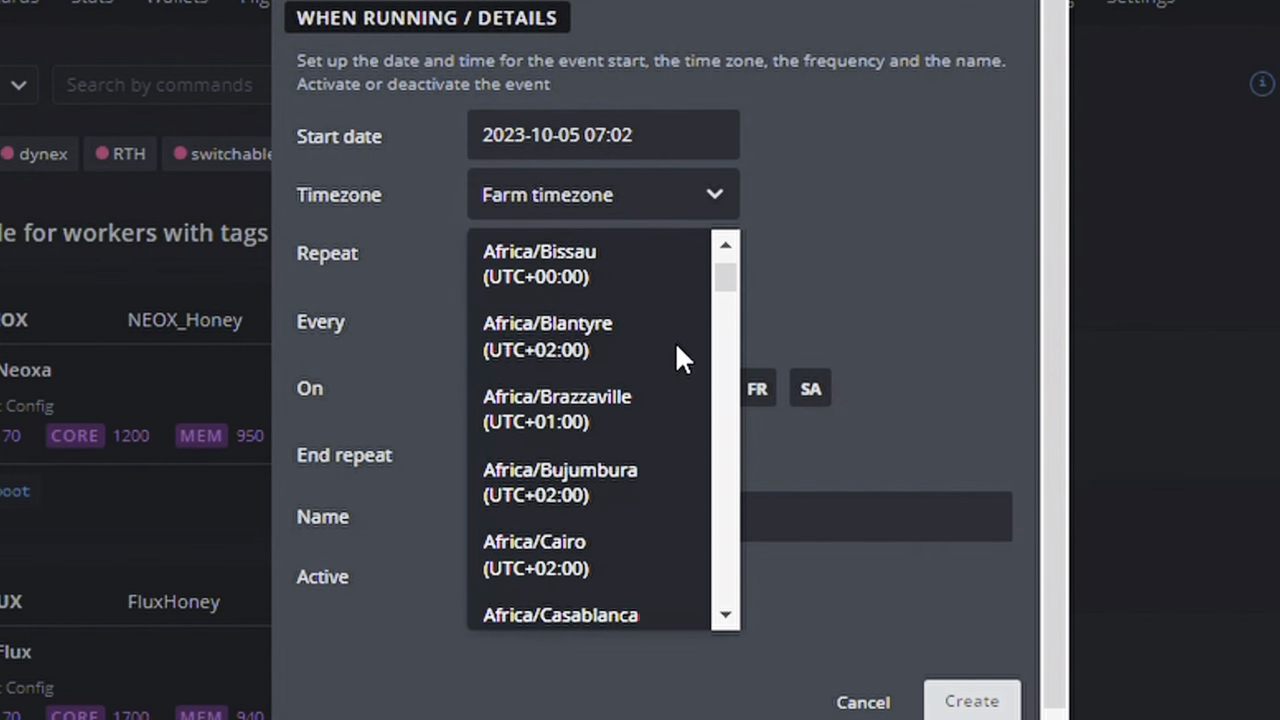
{"action": "scroll", "coordinate": [672, 370], "scroll_direction": "down", "scroll_amount": 14}
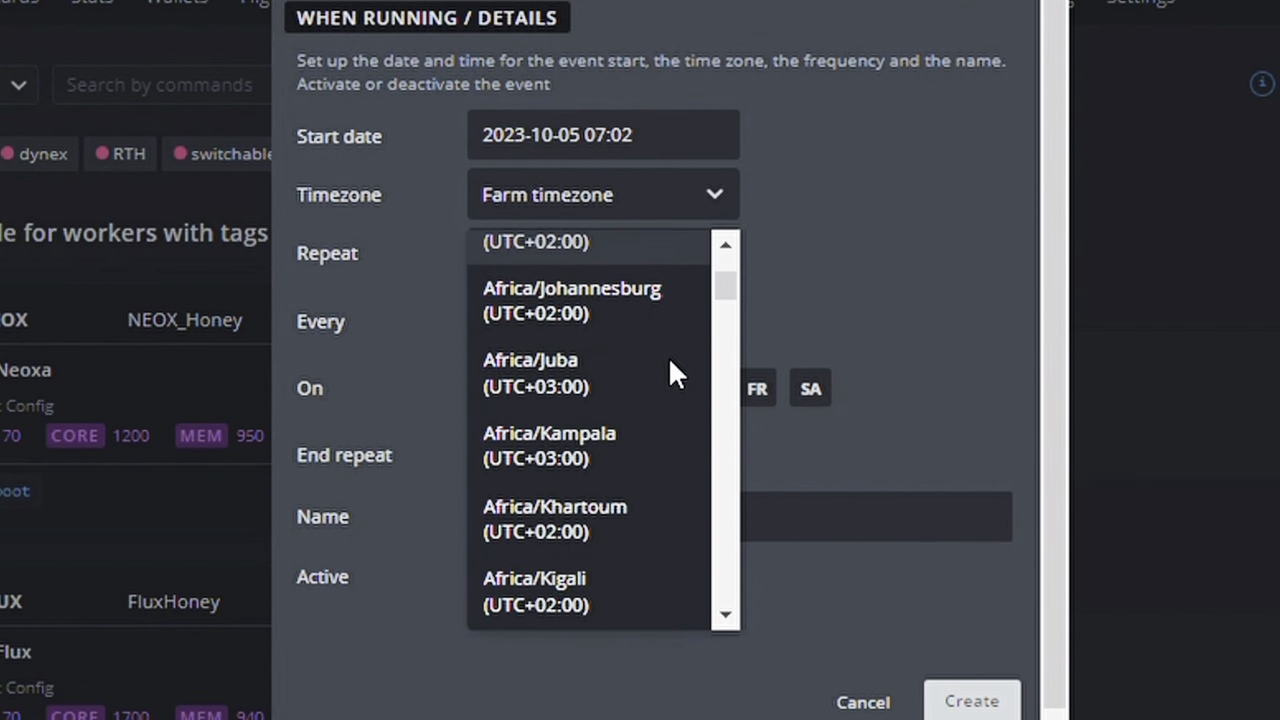
{"action": "scroll", "coordinate": [673, 352], "scroll_direction": "down", "scroll_amount": 15}
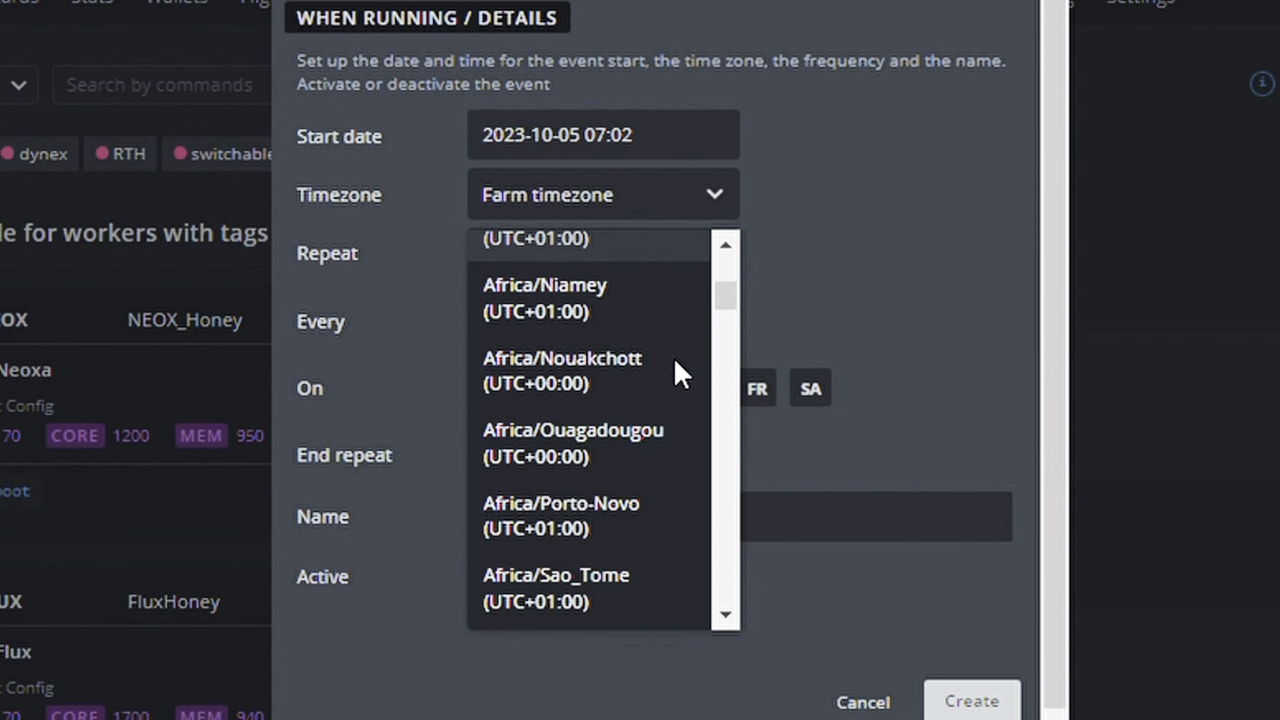
{"action": "left_click_drag", "start_coordinate": [724, 320], "coordinate": [806, 162]}
{"action": "left_click", "coordinate": [861, 160]}
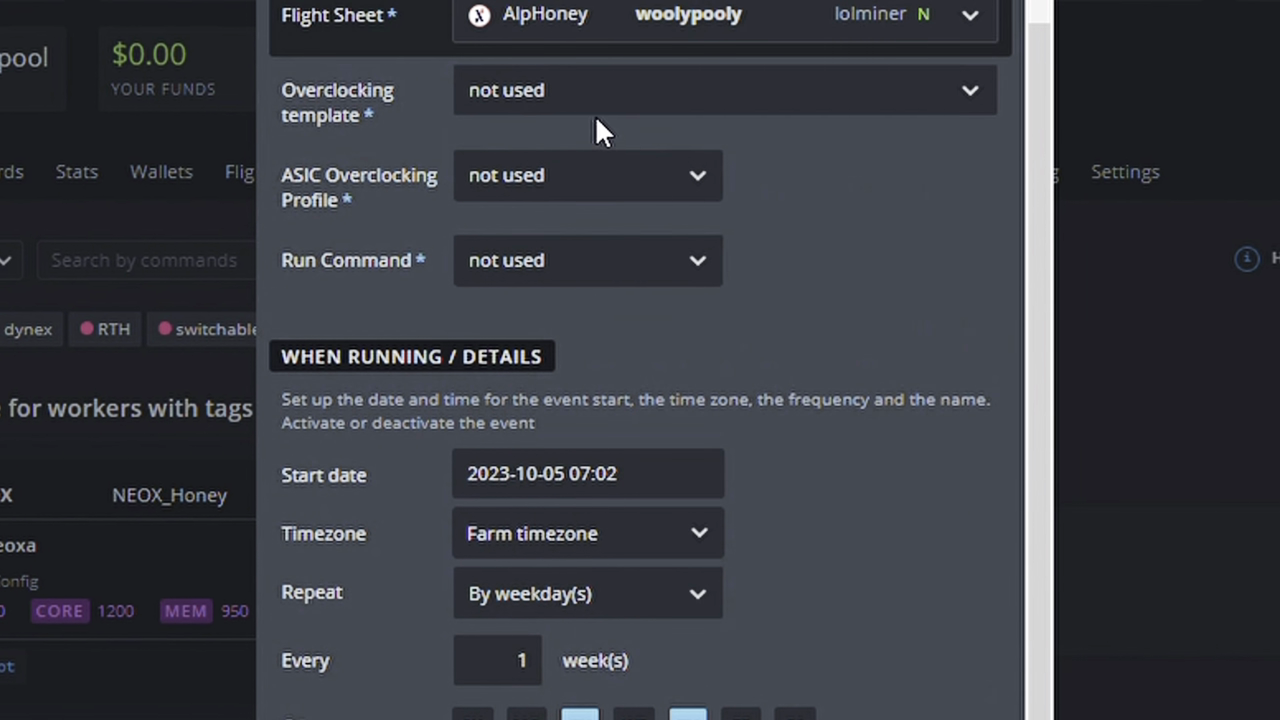
Review the ALPH Switch event's flight sheet and timing settings and create the event.
{"action": "scroll", "coordinate": [597, 129], "scroll_direction": "up", "scroll_amount": 3}
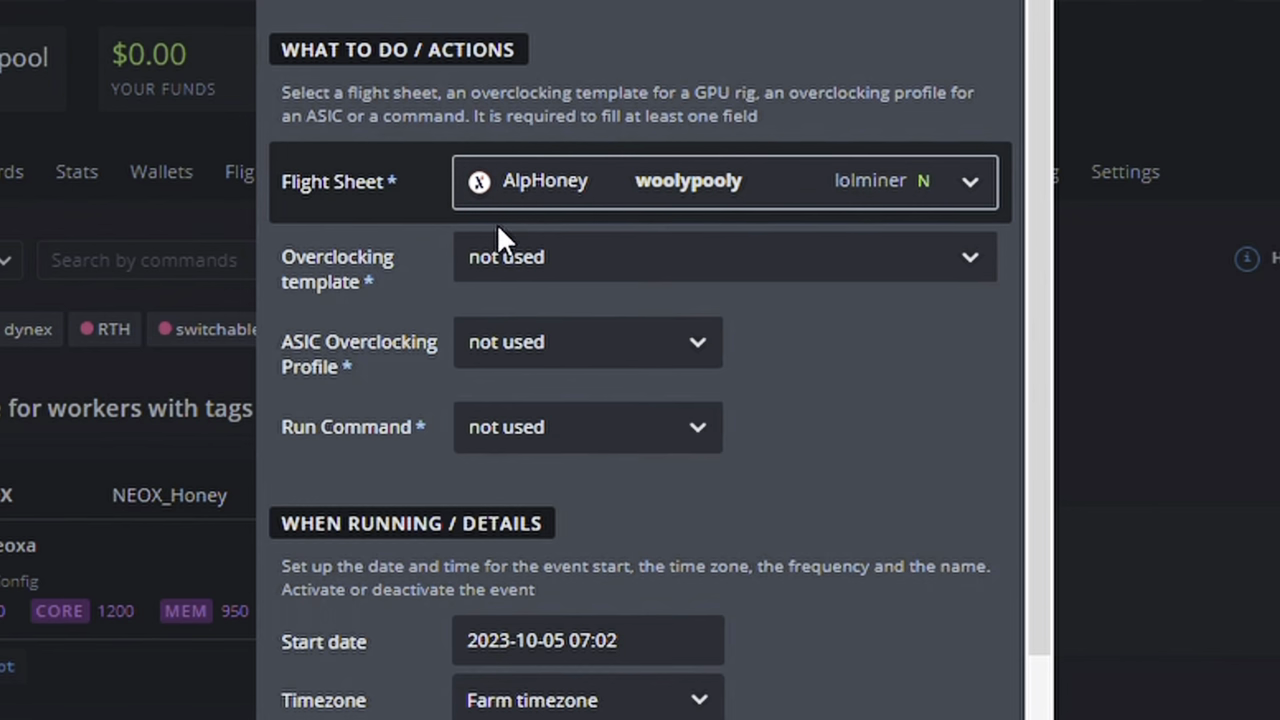
{"action": "scroll", "coordinate": [935, 560], "scroll_direction": "down", "scroll_amount": 4}
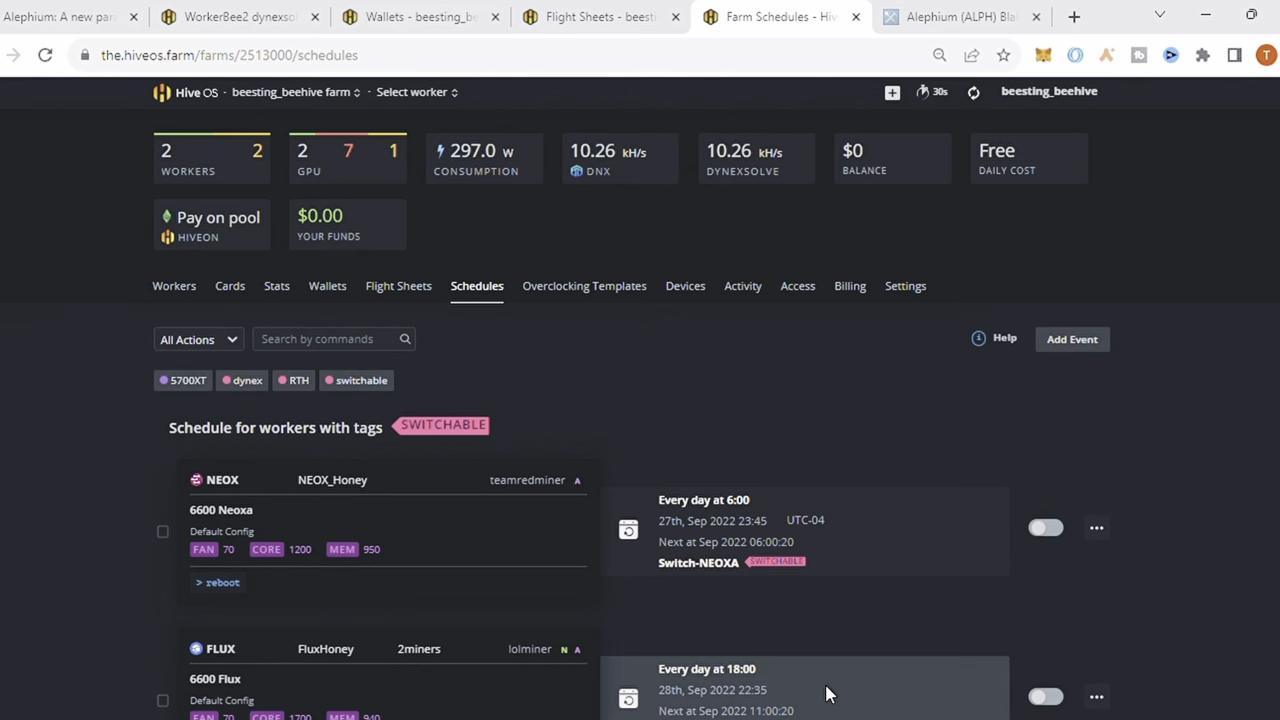
Examine the farm's scheduled events, comparing the ALPH event with the weekday-based events for the RTH tag.
{"action": "scroll", "coordinate": [826, 693], "scroll_direction": "down", "scroll_amount": 10}
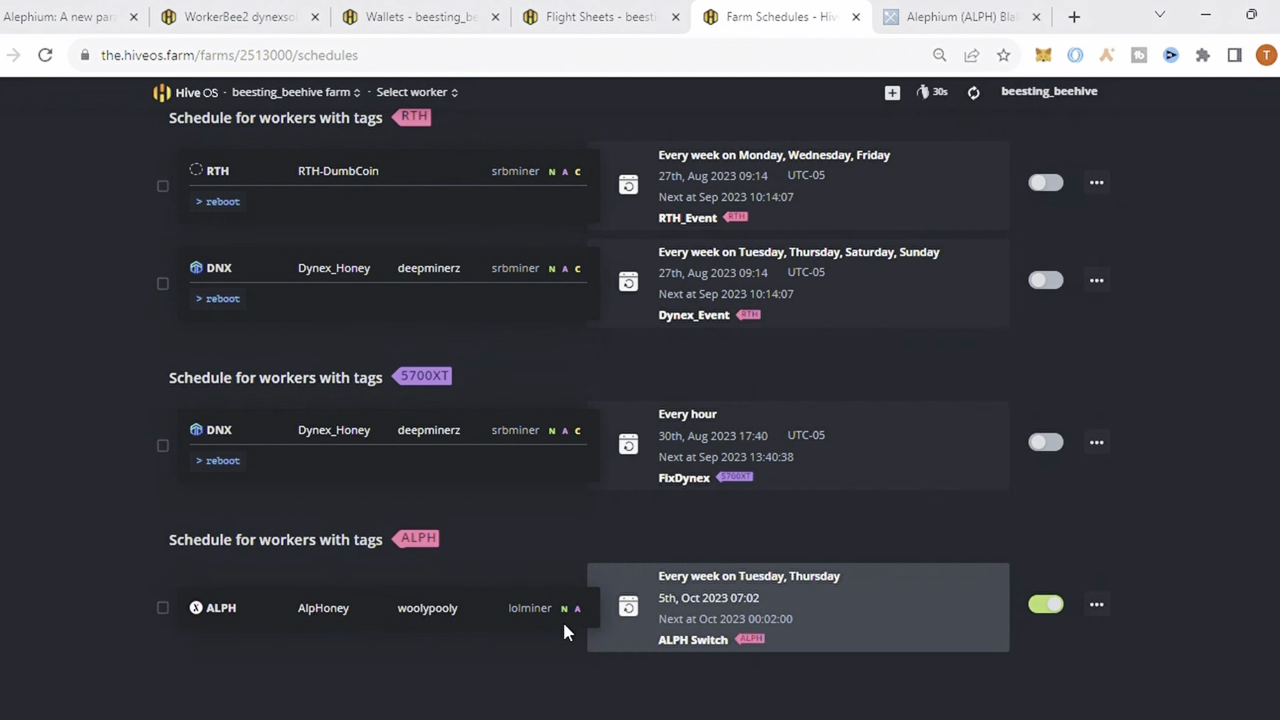
{"action": "scroll", "coordinate": [580, 624], "scroll_direction": "up", "scroll_amount": 3}
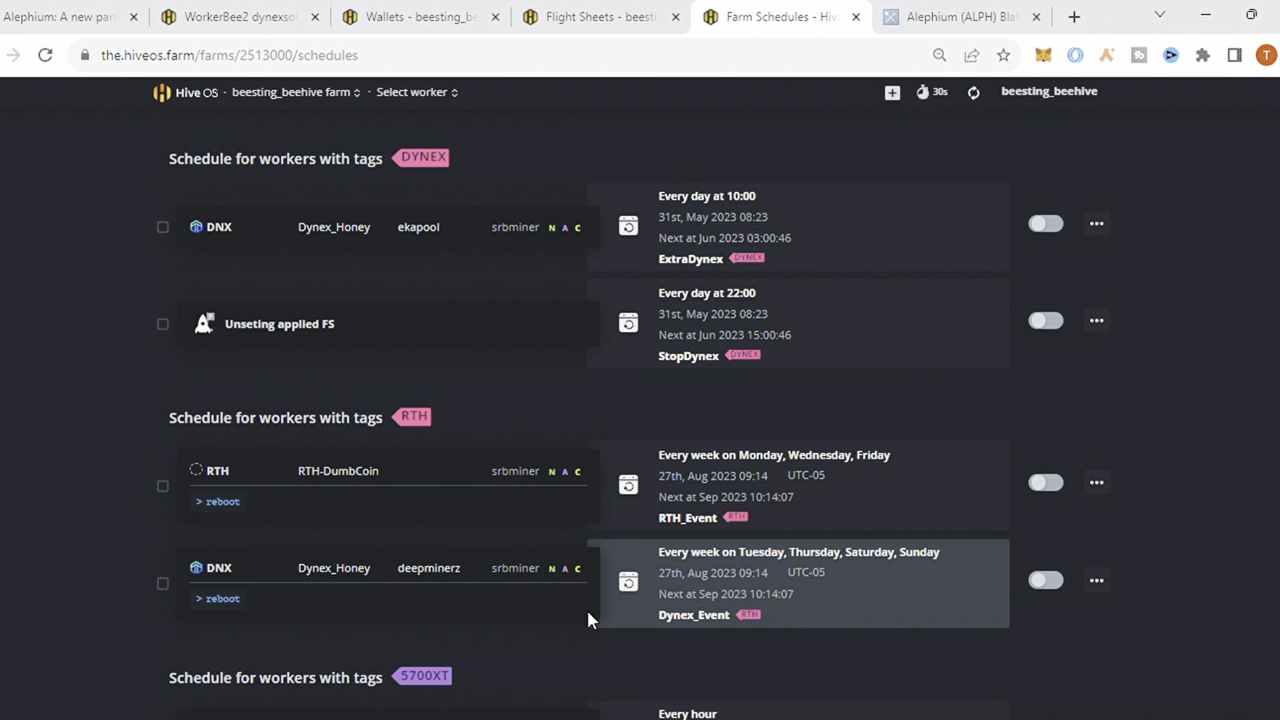
{"action": "scroll", "coordinate": [587, 622], "scroll_direction": "up", "scroll_amount": 5}
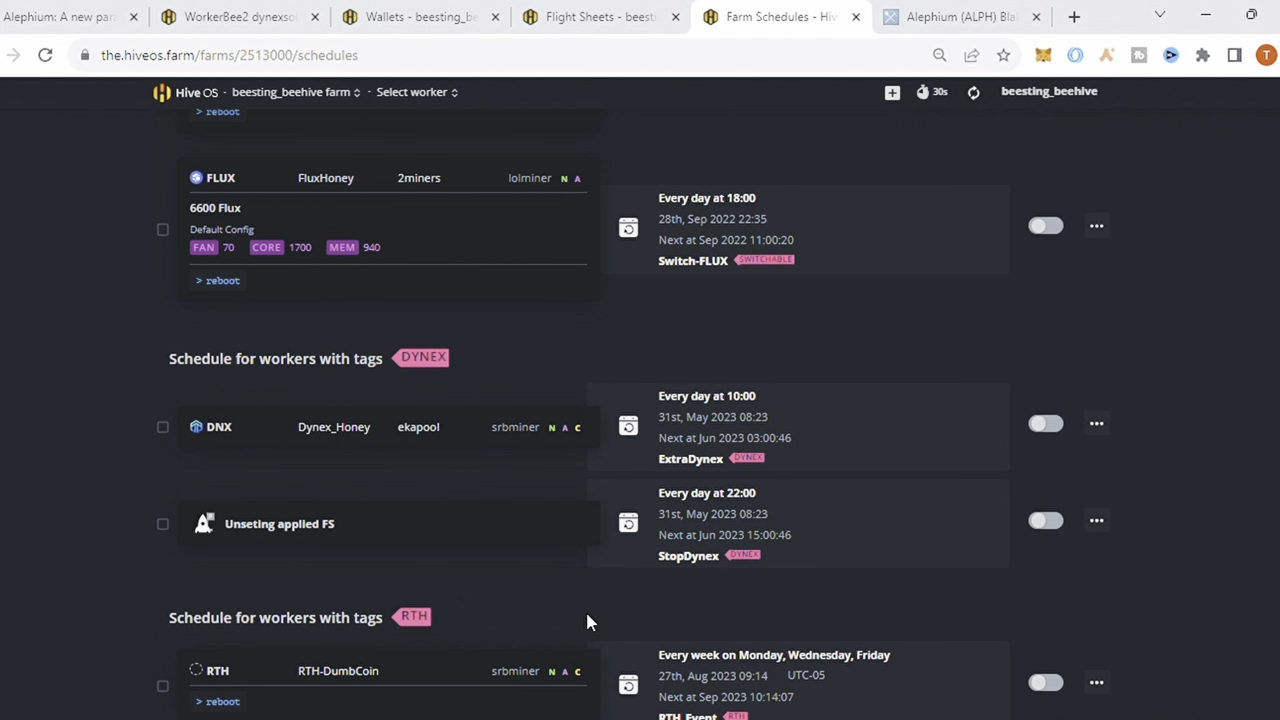
{"action": "scroll", "coordinate": [587, 622], "scroll_direction": "down", "scroll_amount": 8}
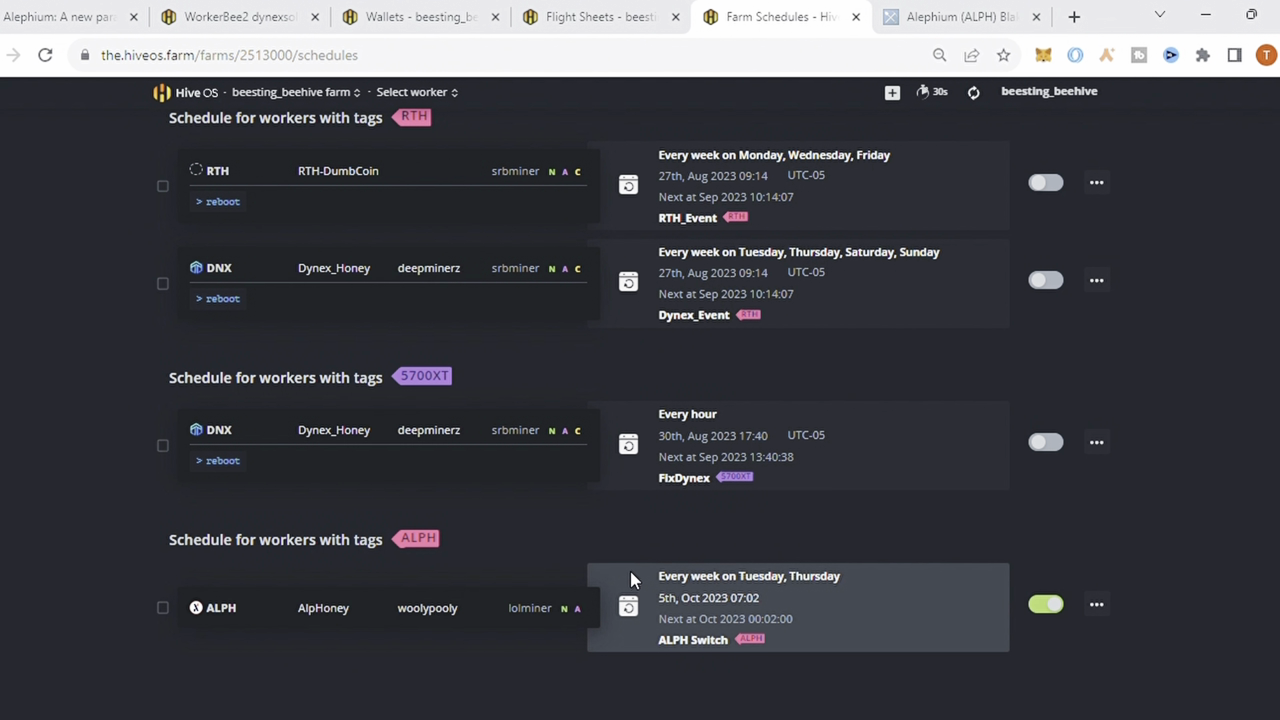
{"action": "scroll", "coordinate": [630, 571], "scroll_direction": "up", "scroll_amount": 1}
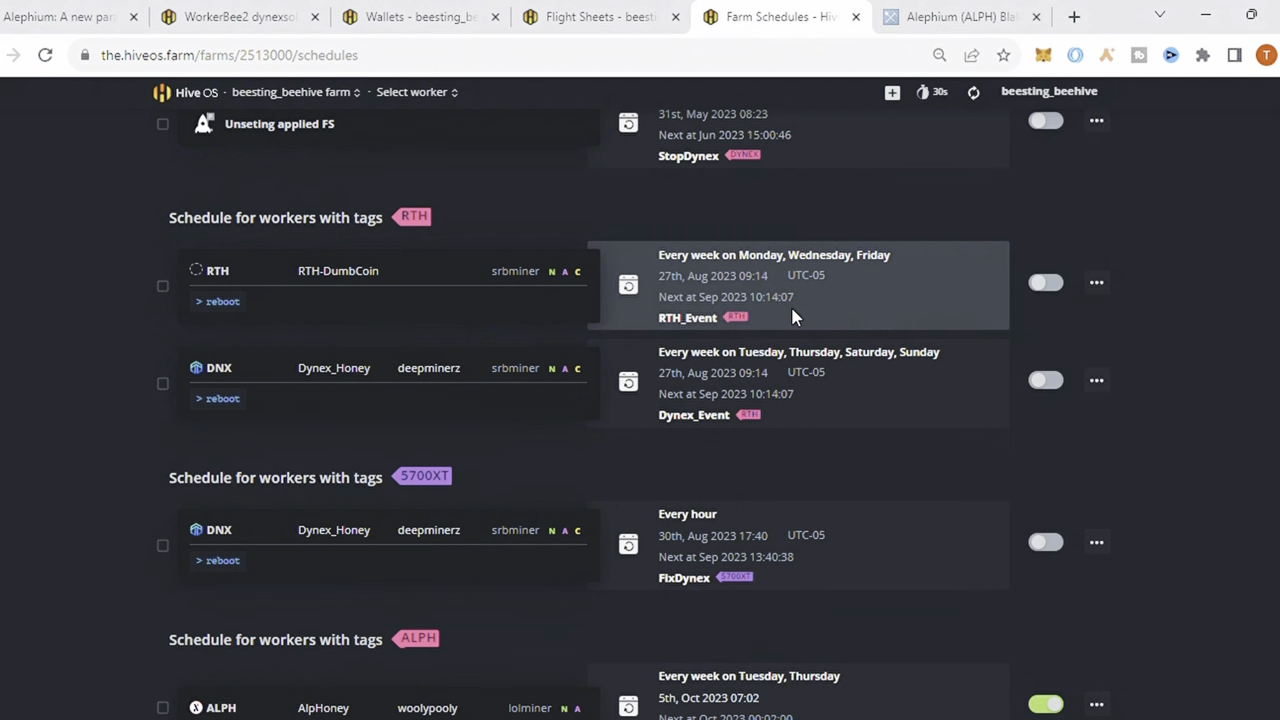
{"action": "scroll", "coordinate": [880, 350], "scroll_direction": "down", "scroll_amount": 1}
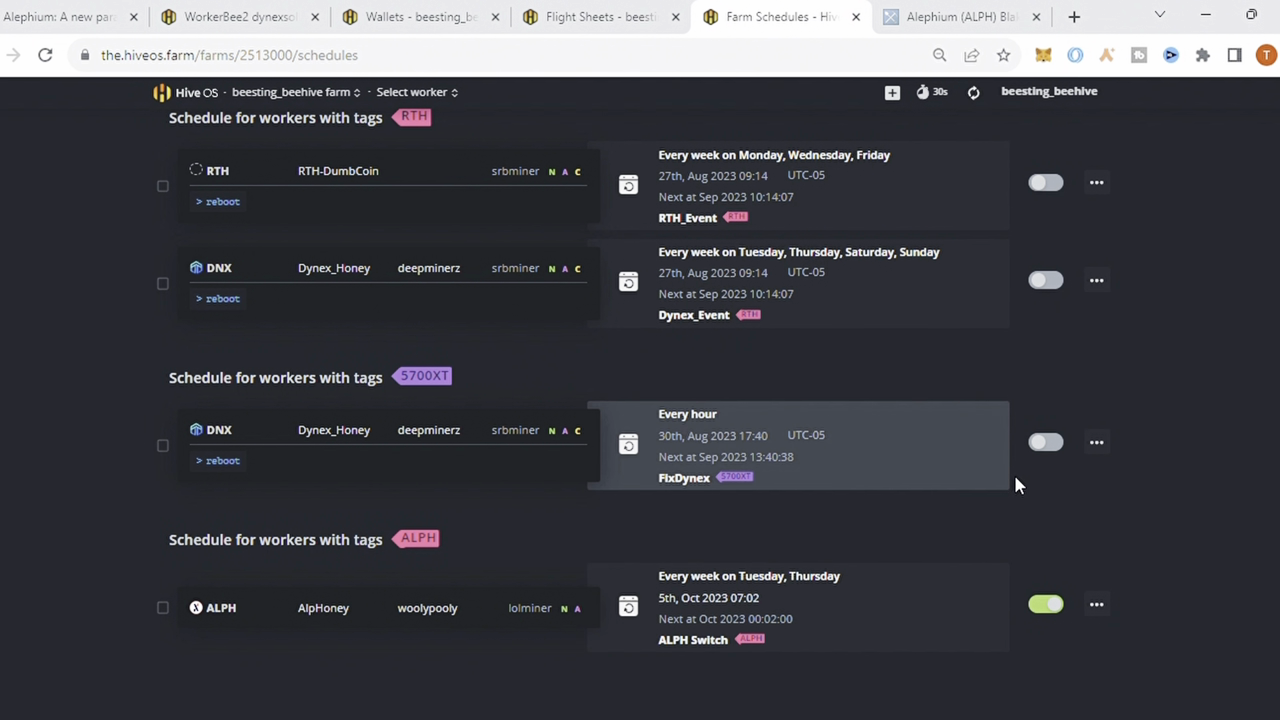
{"action": "scroll", "coordinate": [1000, 550], "scroll_direction": "up", "scroll_amount": 1}
{"action": "scroll", "coordinate": [1137, 572], "scroll_direction": "up", "scroll_amount": 10}
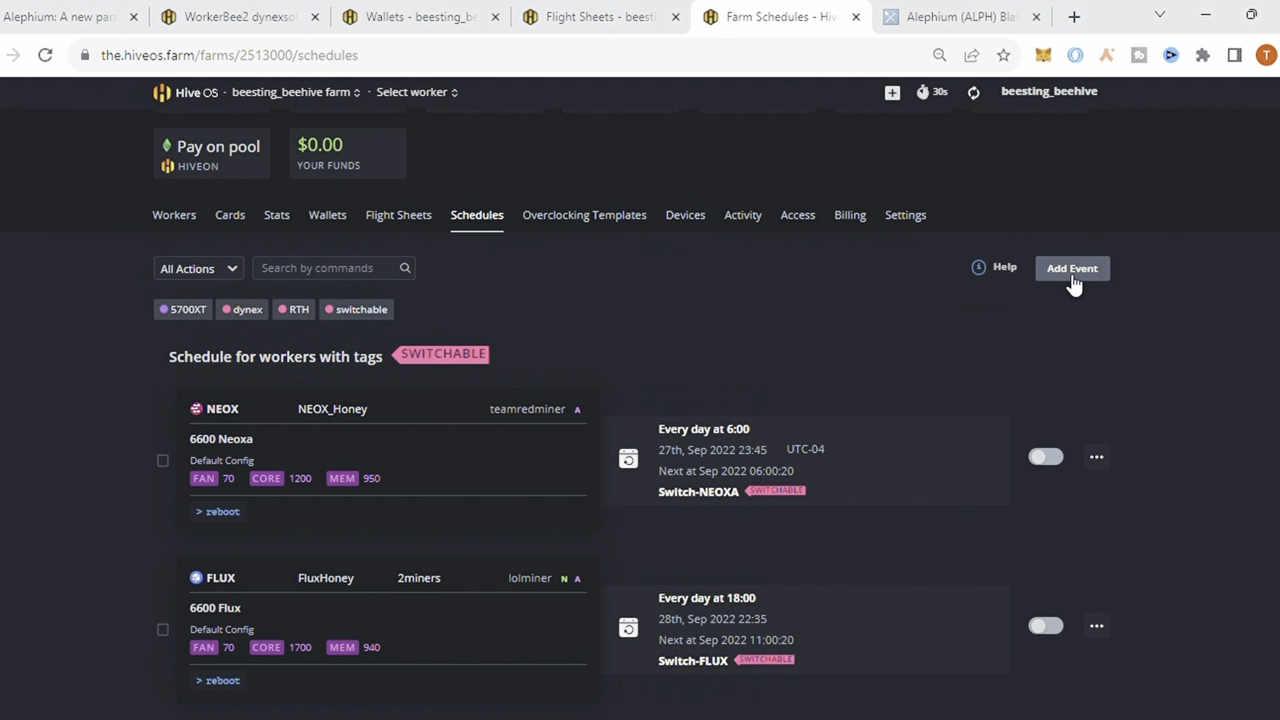
{"action": "scroll", "coordinate": [1064, 305], "scroll_direction": "down", "scroll_amount": 8}
{"action": "scroll", "coordinate": [1062, 307], "scroll_direction": "up", "scroll_amount": 8}
Start another schedule event and apply it only to workers tagged ALPH.
{"action": "left_click", "coordinate": [1074, 269]}
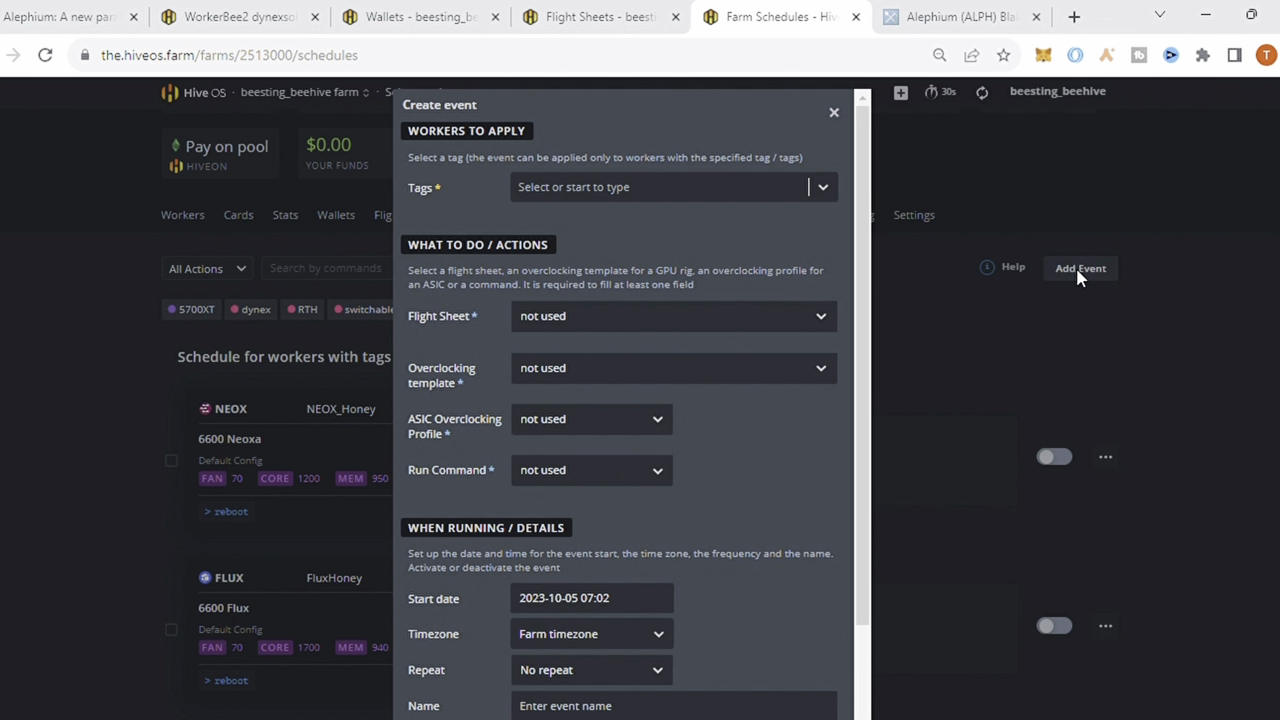
{"action": "left_click", "coordinate": [622, 195]}
{"action": "left_click", "coordinate": [575, 264]}
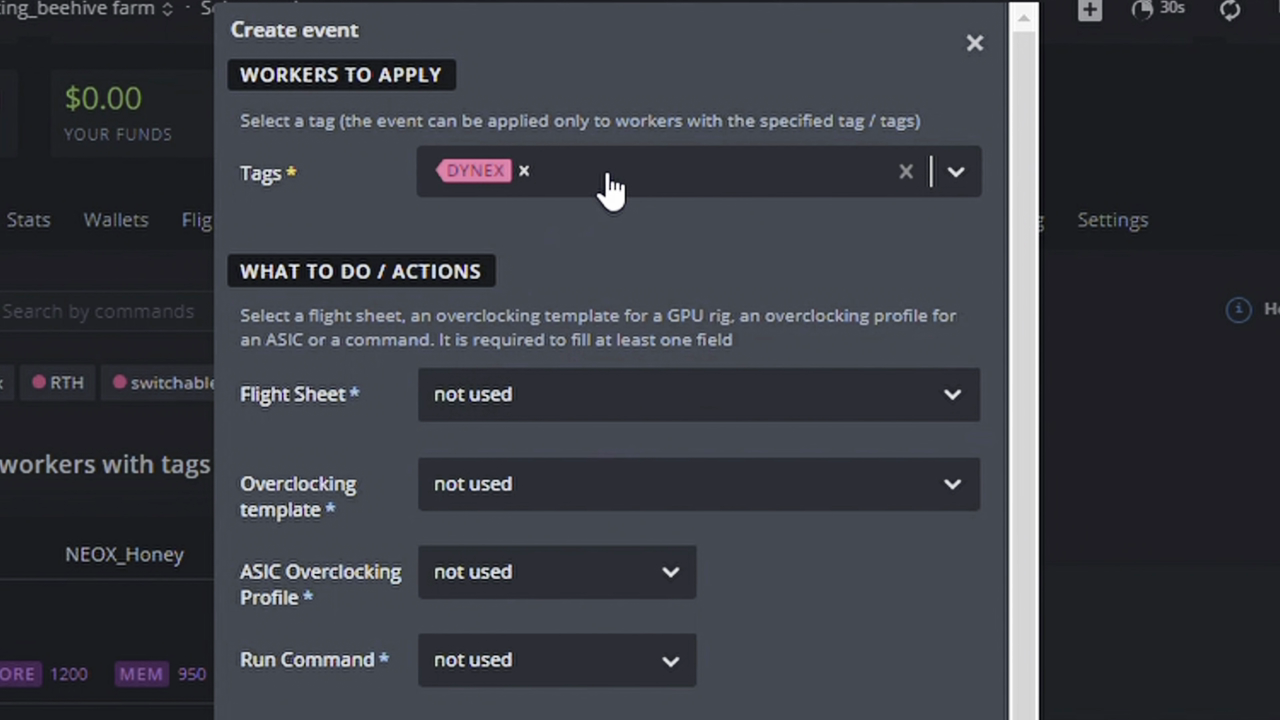
{"action": "left_click", "coordinate": [524, 171]}
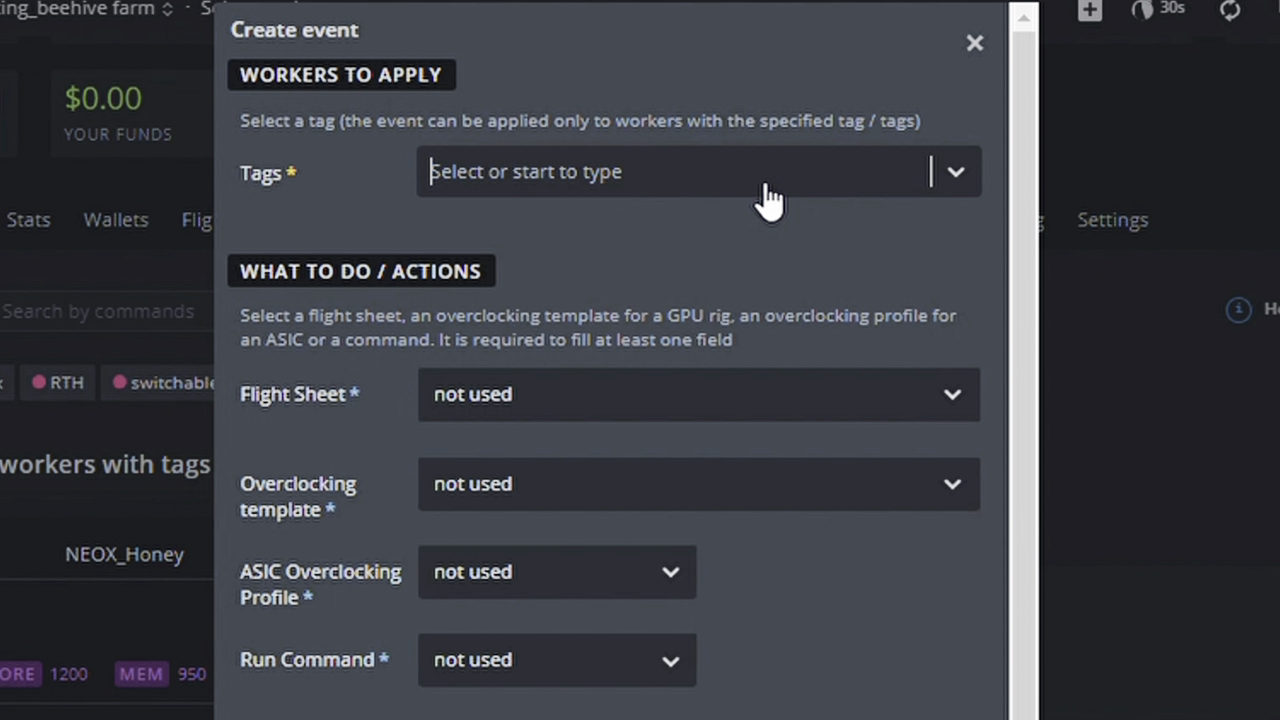
{"action": "type", "text": "A"}
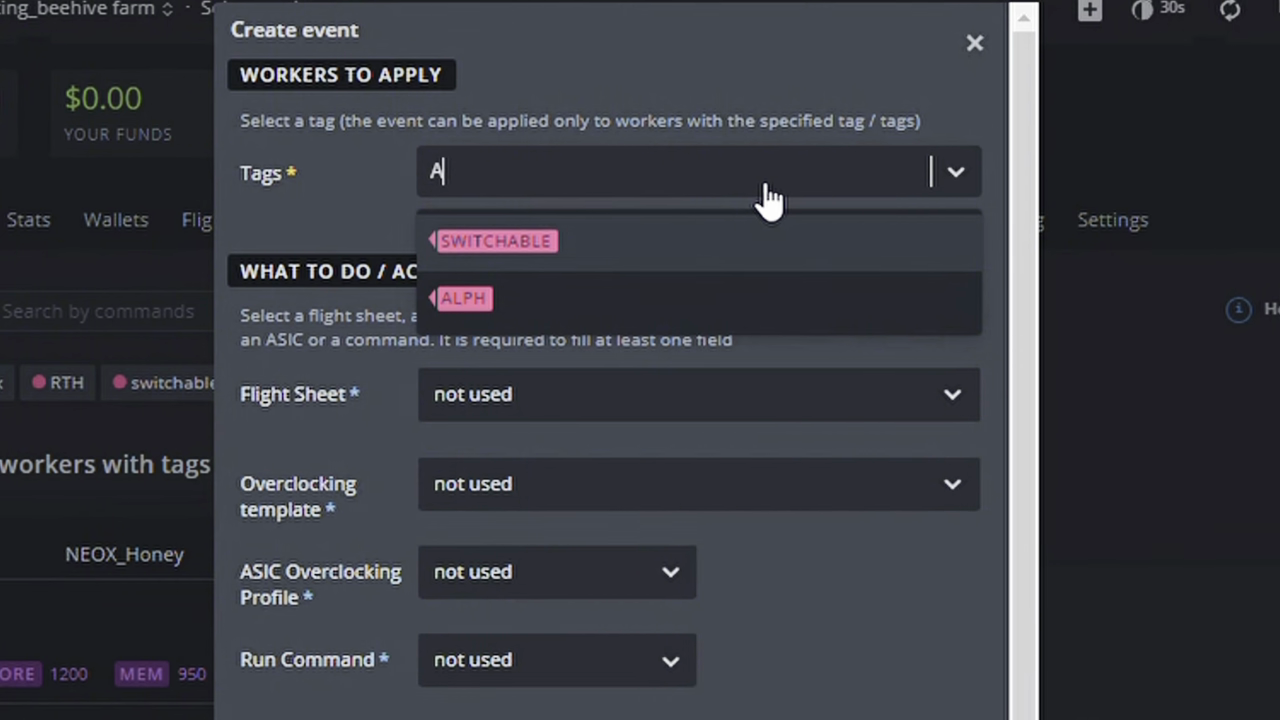
{"action": "left_click", "coordinate": [558, 303]}
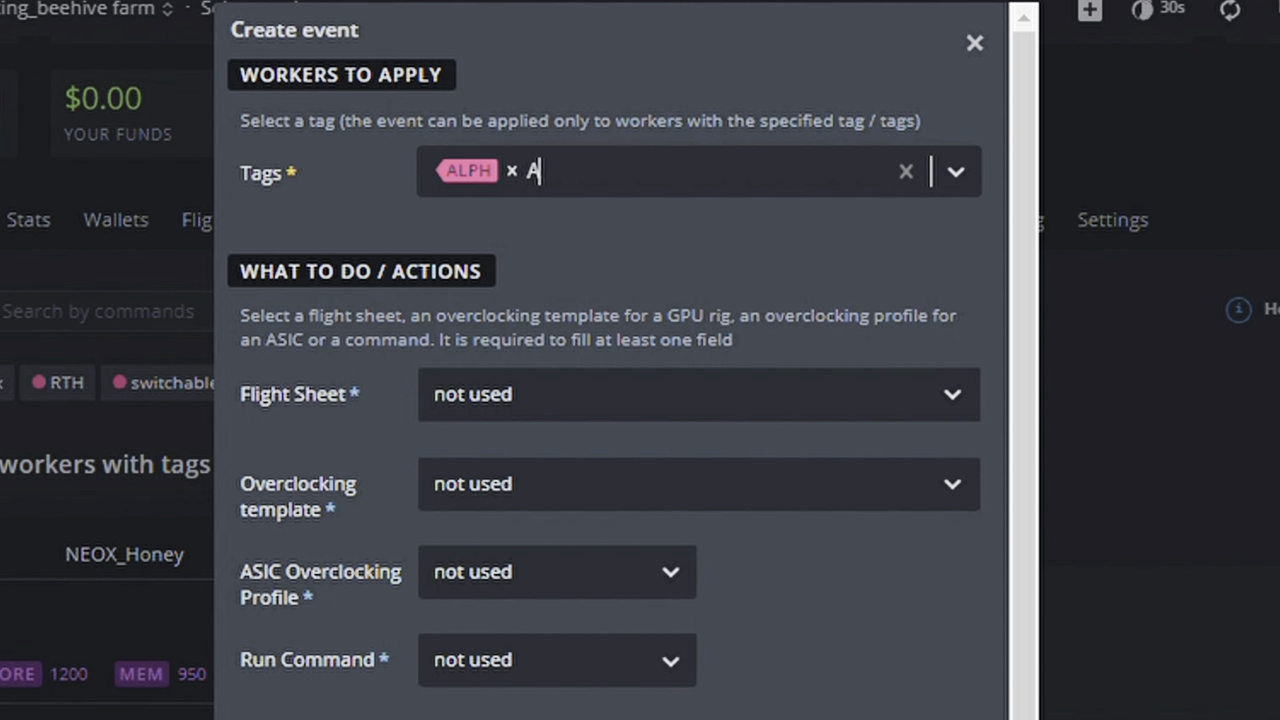
{"action": "key", "text": "BackSpace"}
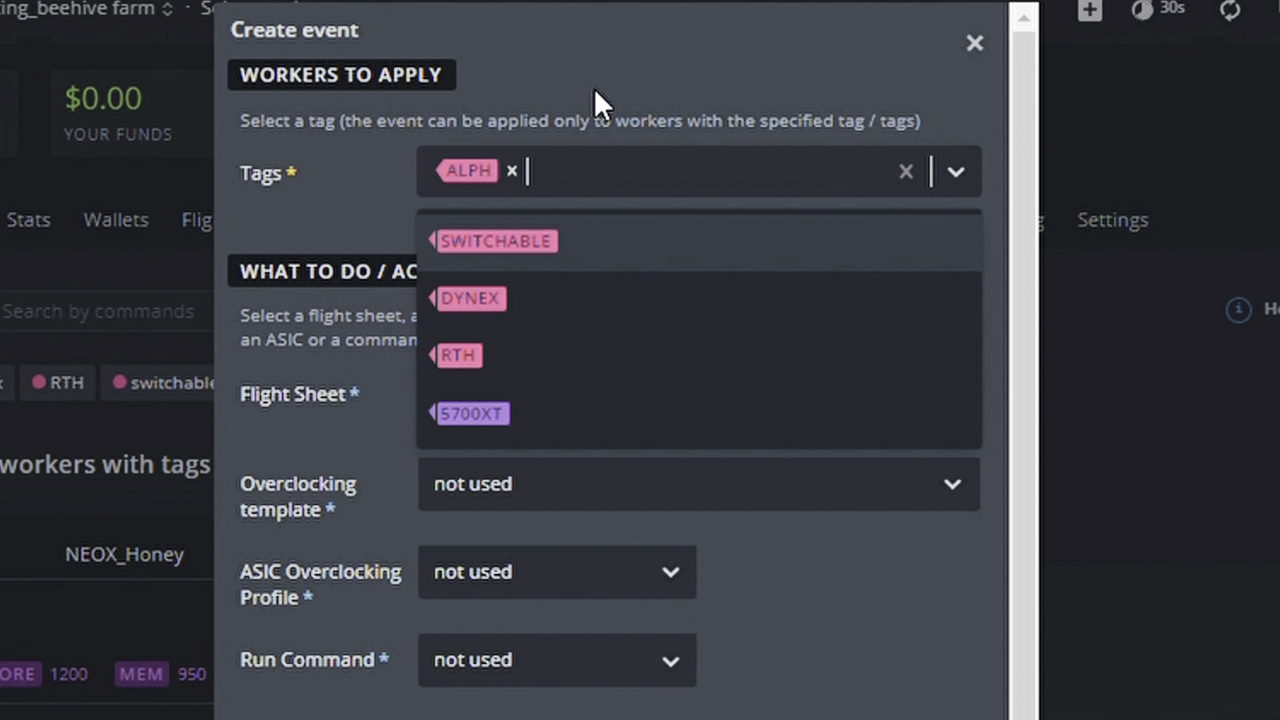
{"action": "left_click", "coordinate": [819, 641]}
Assign the "AMD Dynex SRB DeepminerZ - YES VEGA" flight sheet to the event and leave the overclocking template not used.
{"action": "left_click", "coordinate": [434, 402]}
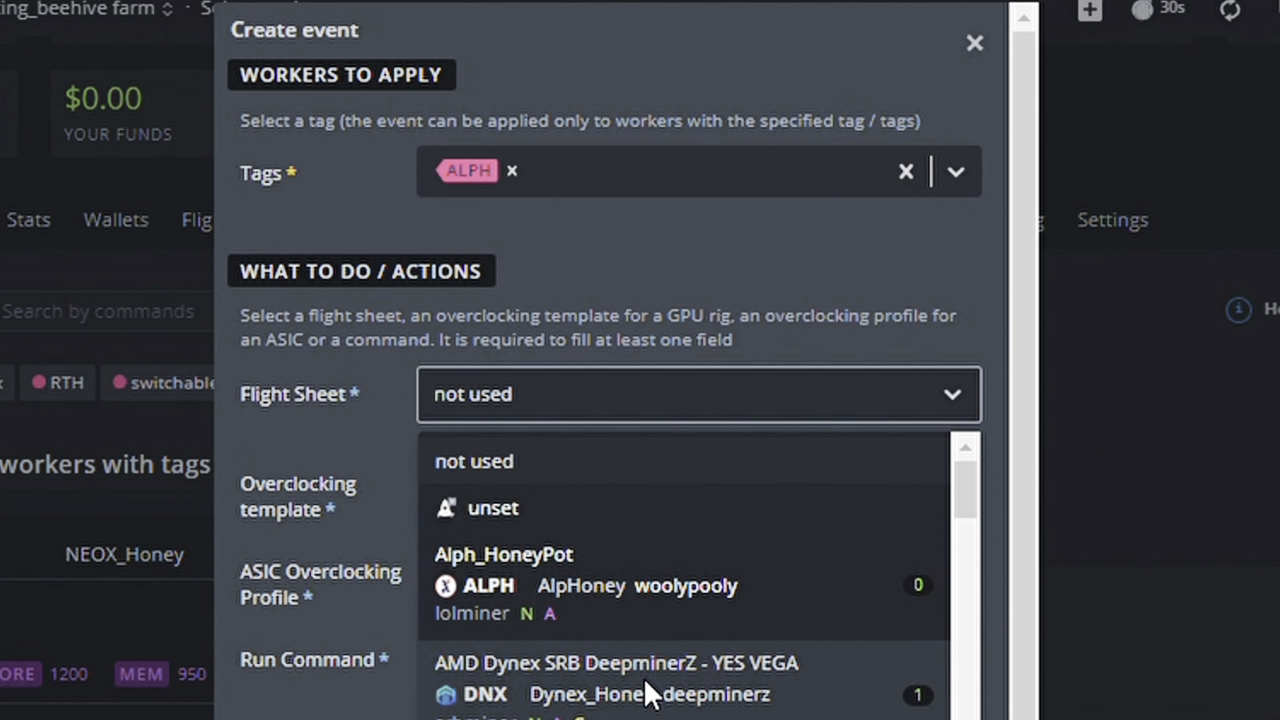
{"action": "left_click", "coordinate": [643, 677]}
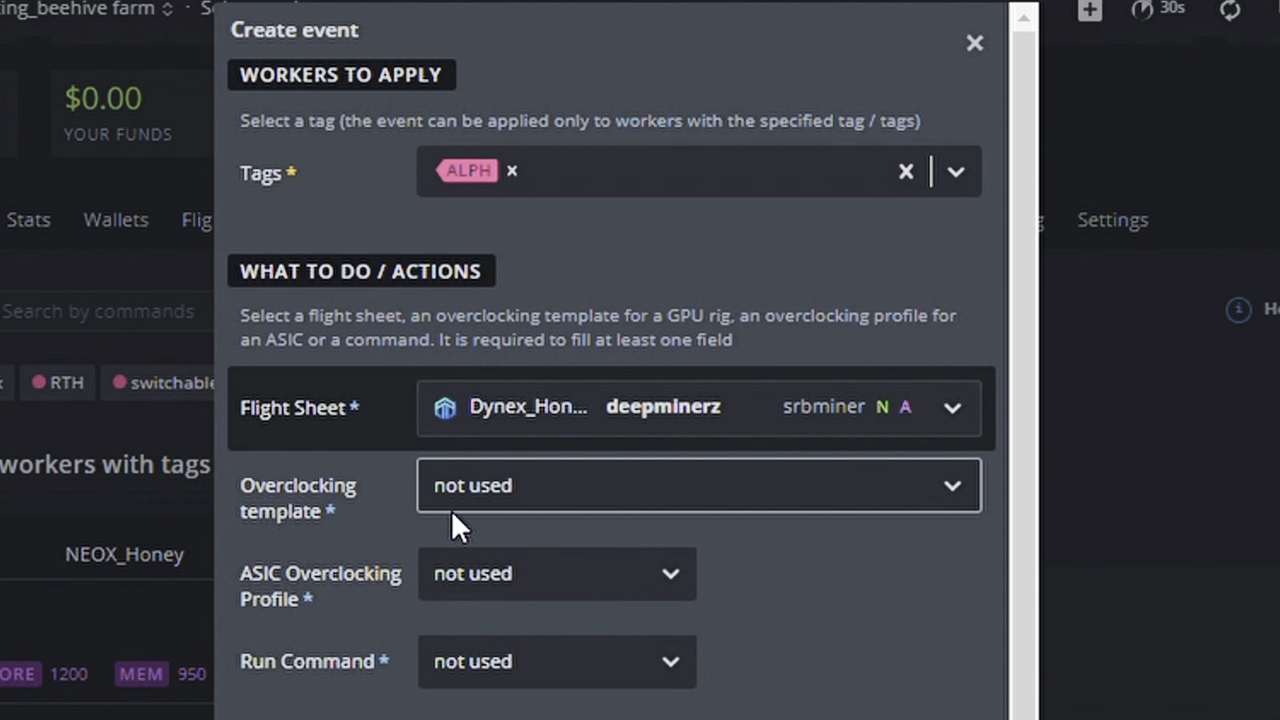
{"action": "left_click", "coordinate": [575, 500]}
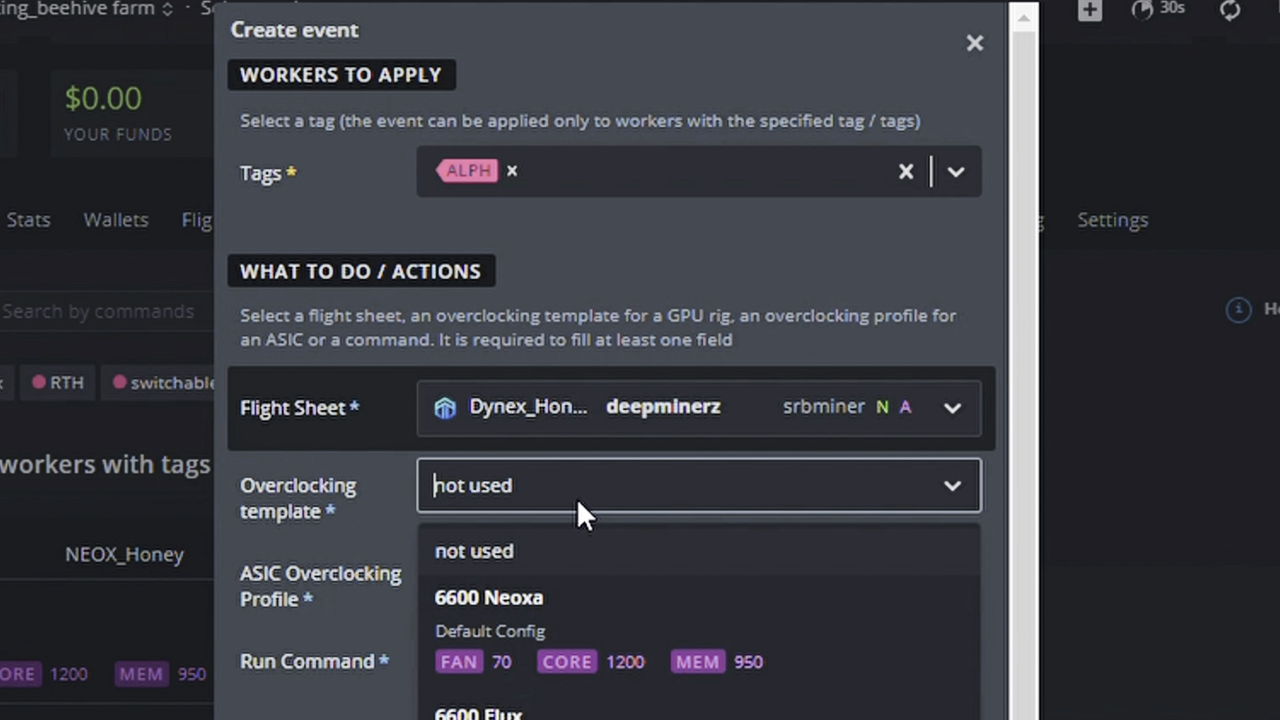
{"action": "left_click", "coordinate": [630, 545]}
{"action": "scroll", "coordinate": [539, 538], "scroll_direction": "down", "scroll_amount": 2}
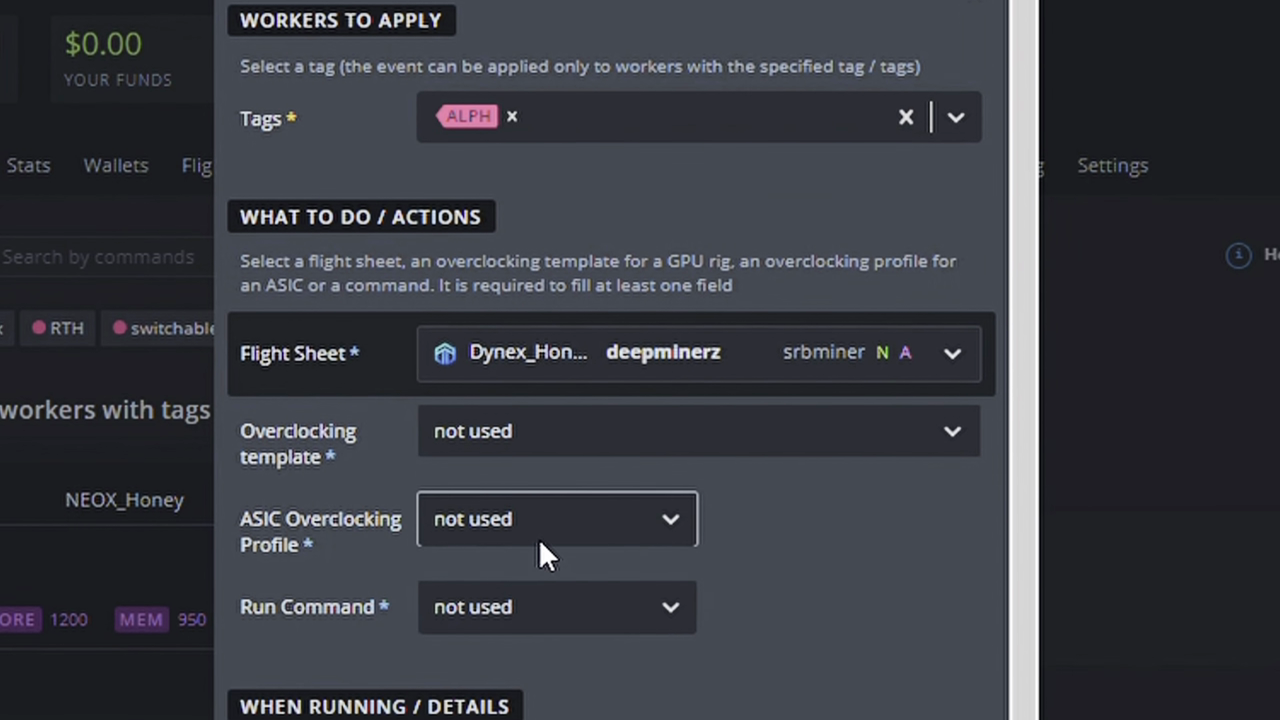
Set the Dynex event's repetition to by weekday(s).
{"action": "scroll", "coordinate": [521, 572], "scroll_direction": "down", "scroll_amount": 2}
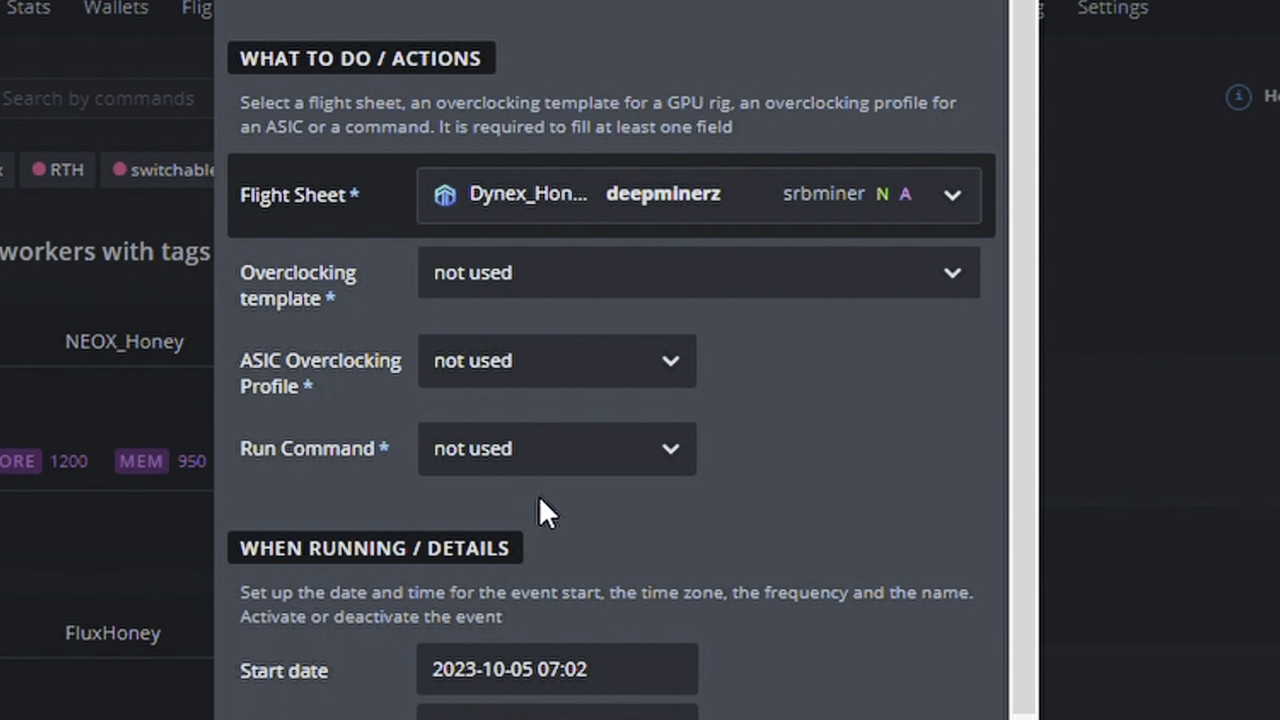
{"action": "scroll", "coordinate": [779, 430], "scroll_direction": "down", "scroll_amount": 3}
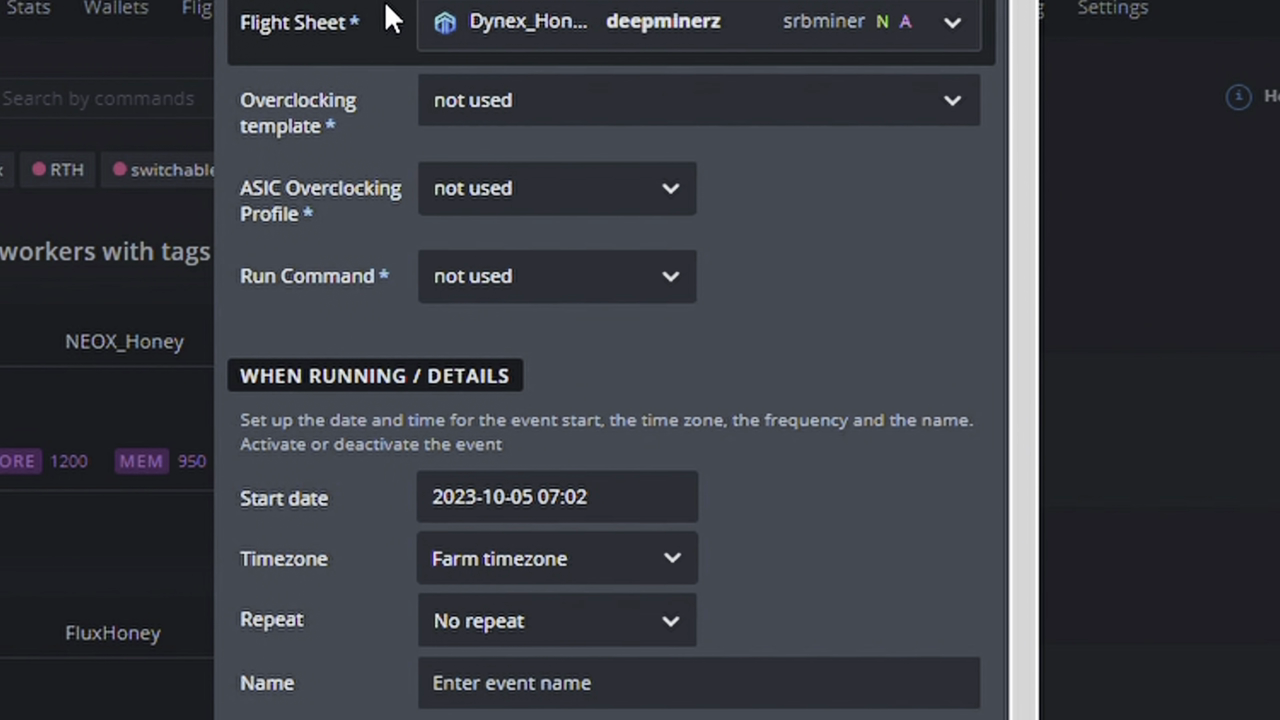
{"action": "left_click", "coordinate": [594, 684]}
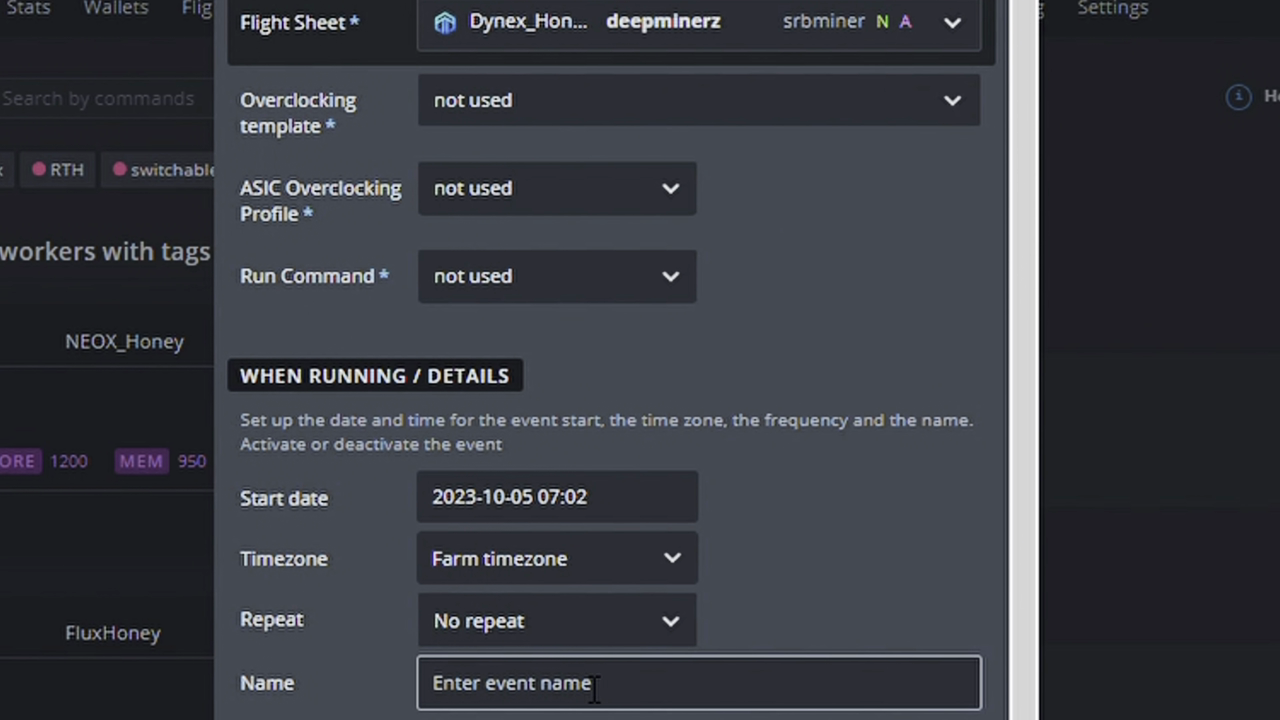
{"action": "left_click", "coordinate": [580, 626]}
{"action": "left_click", "coordinate": [556, 719]}
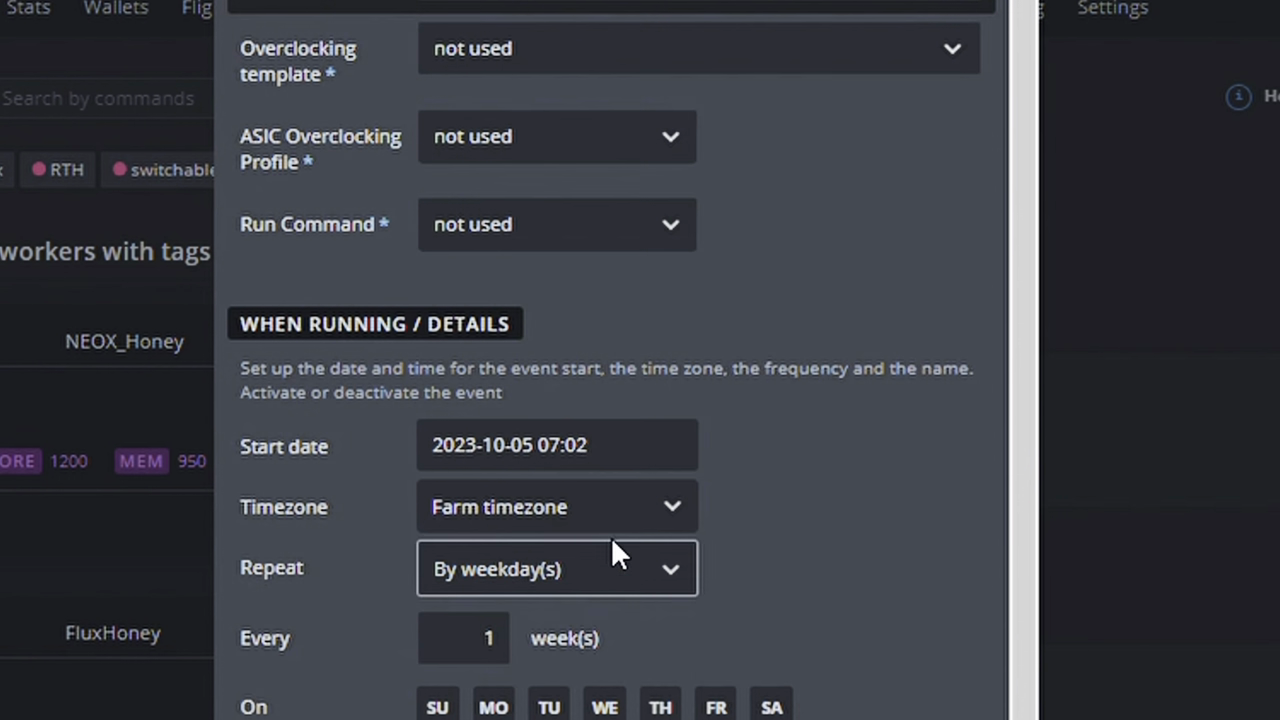
{"action": "scroll", "coordinate": [516, 712], "scroll_direction": "down", "scroll_amount": 2}
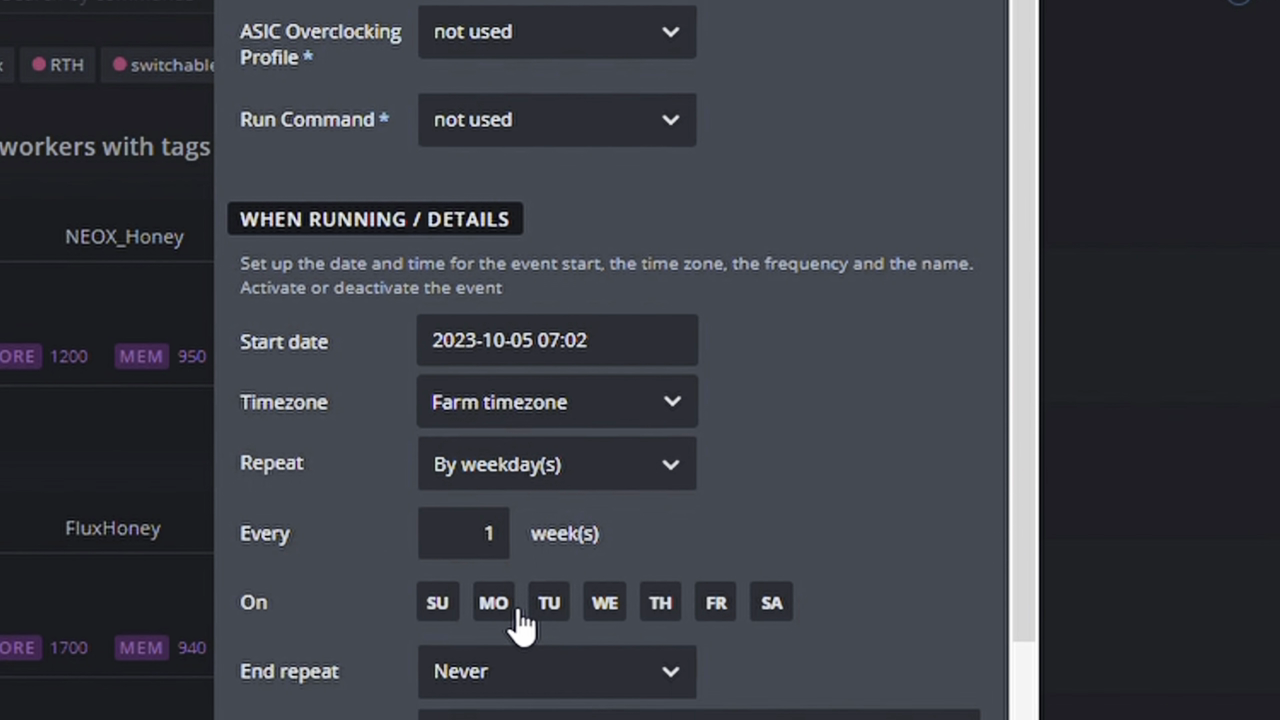
Set the Dynex event to run every week on Monday, Wednesday and Friday.
{"action": "left_click", "coordinate": [499, 558]}
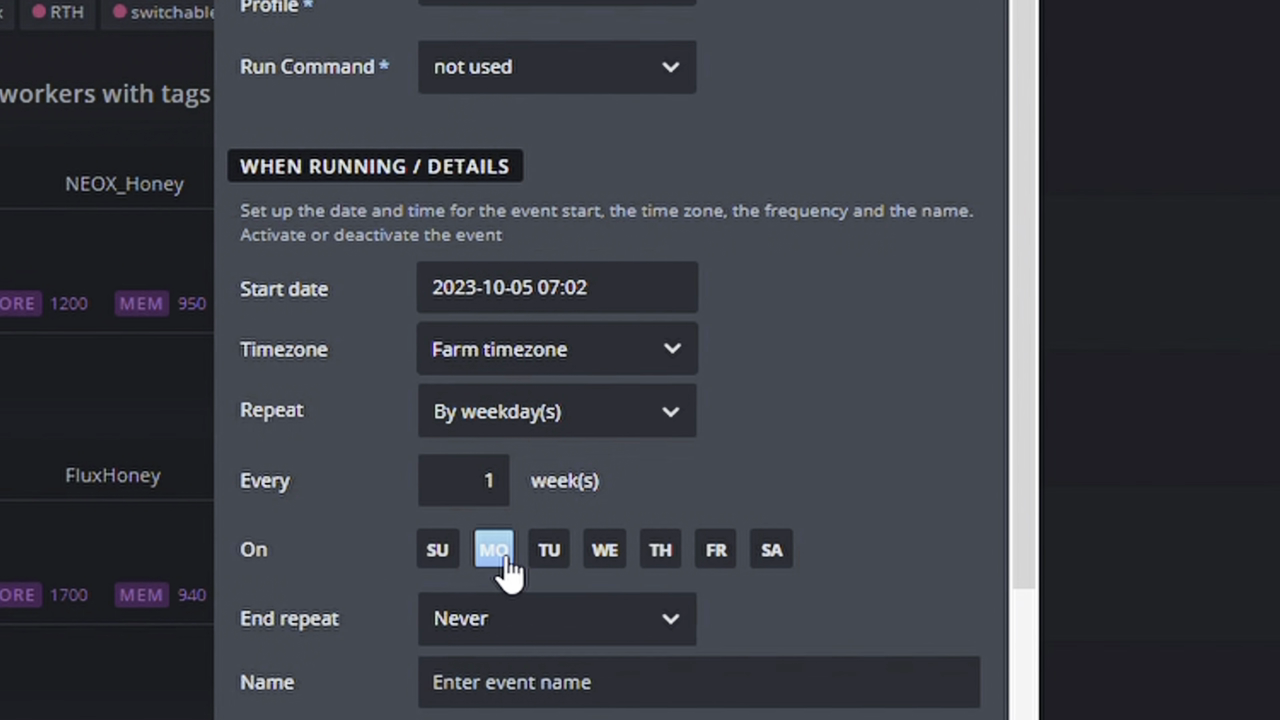
{"action": "left_click", "coordinate": [608, 558]}
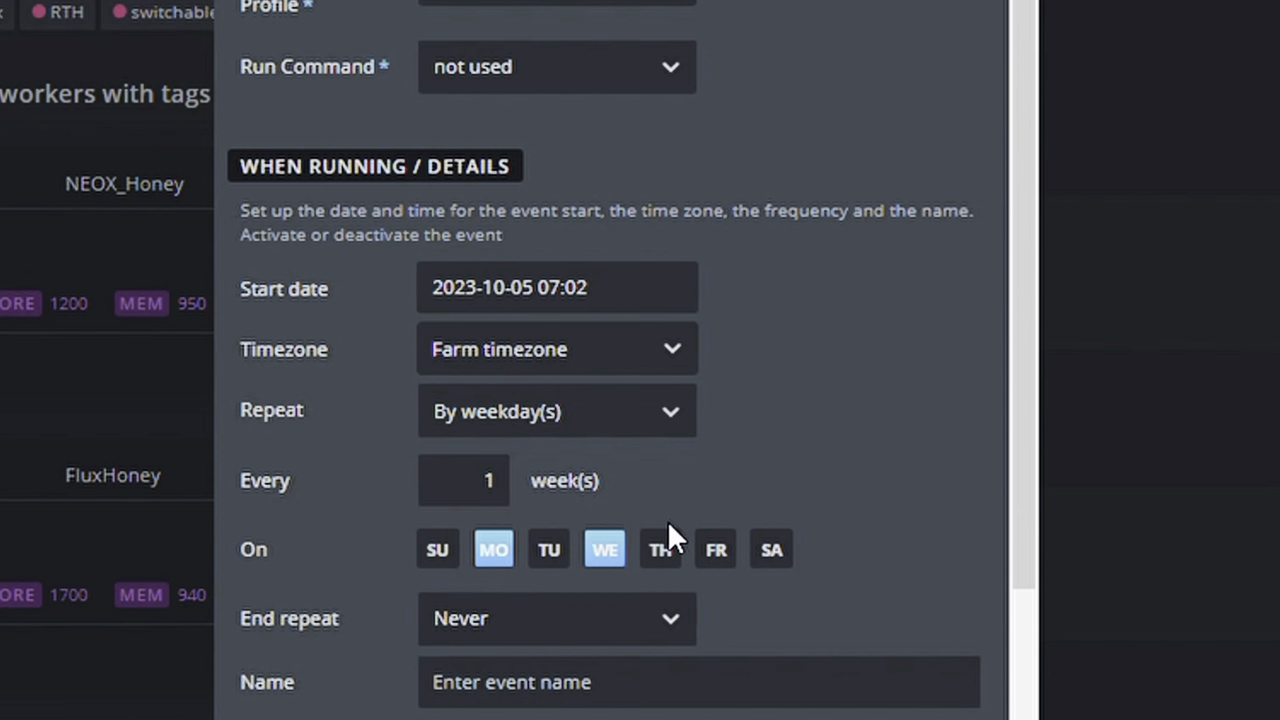
{"action": "left_click", "coordinate": [737, 563]}
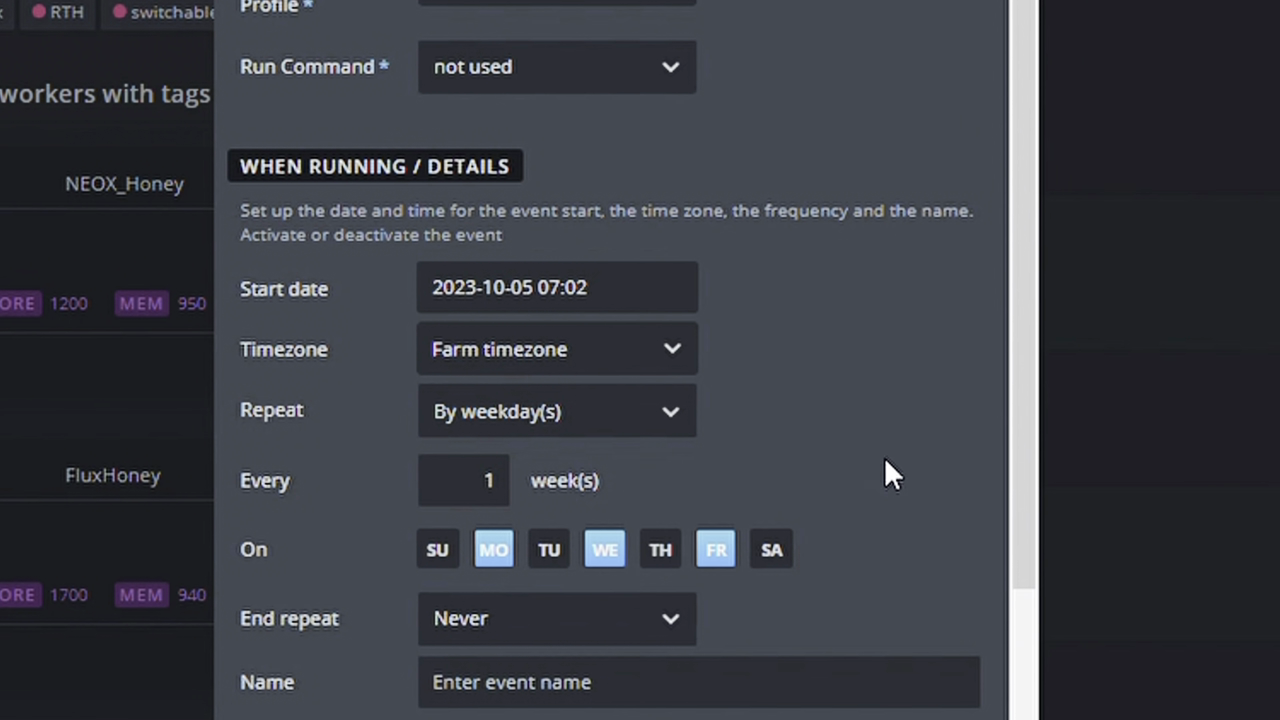
Name the event Dynex_Switch and create it.
{"action": "scroll", "coordinate": [970, 458], "scroll_direction": "down", "scroll_amount": 3}
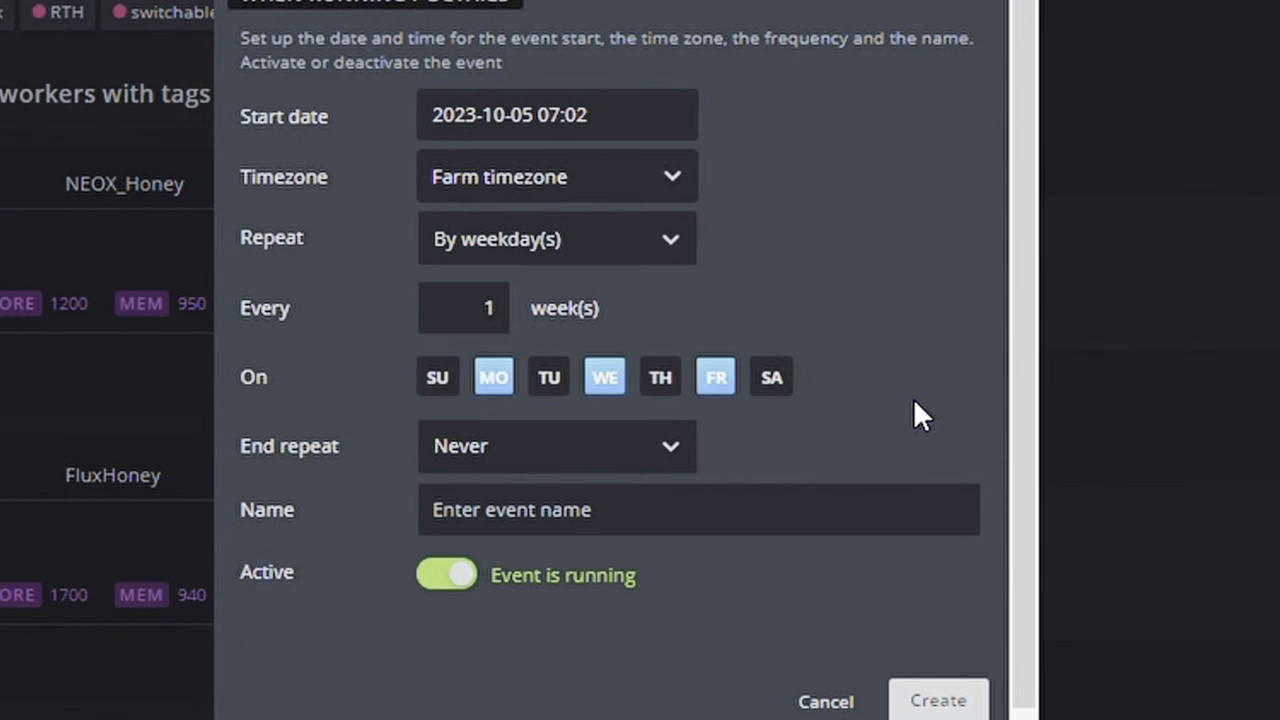
{"action": "left_click", "coordinate": [673, 525]}
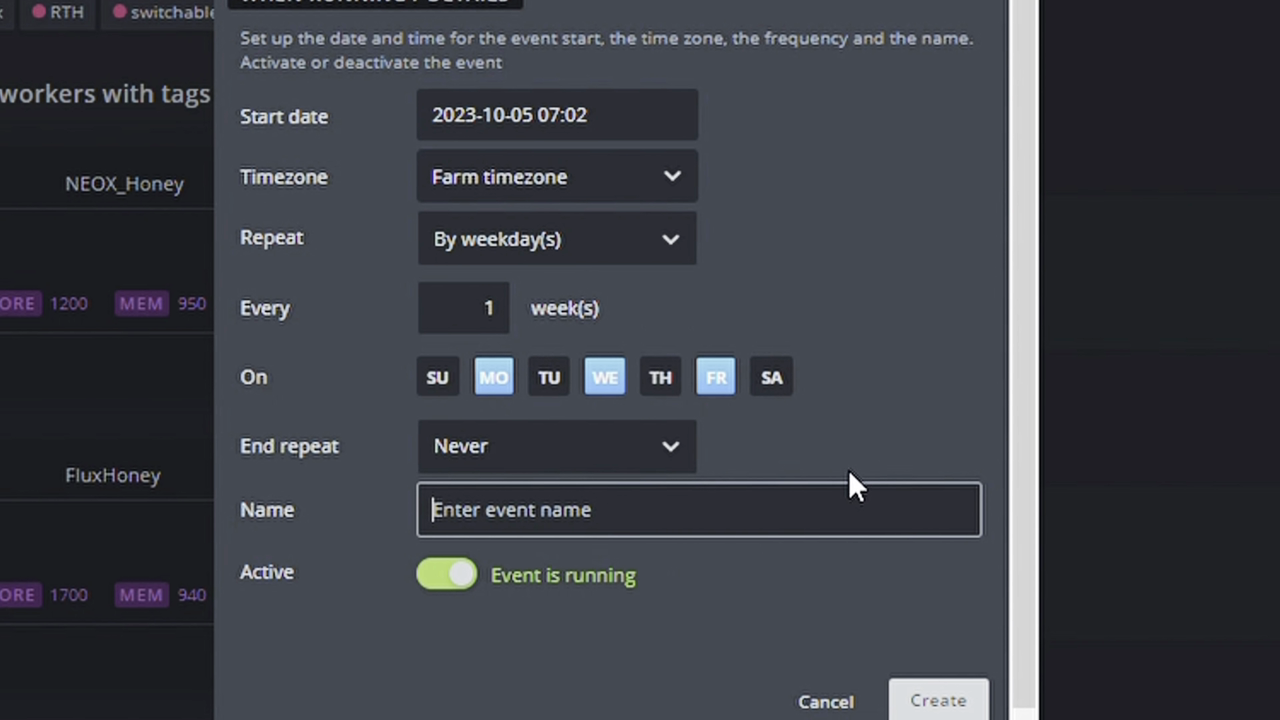
{"action": "type", "text": "Sw"}
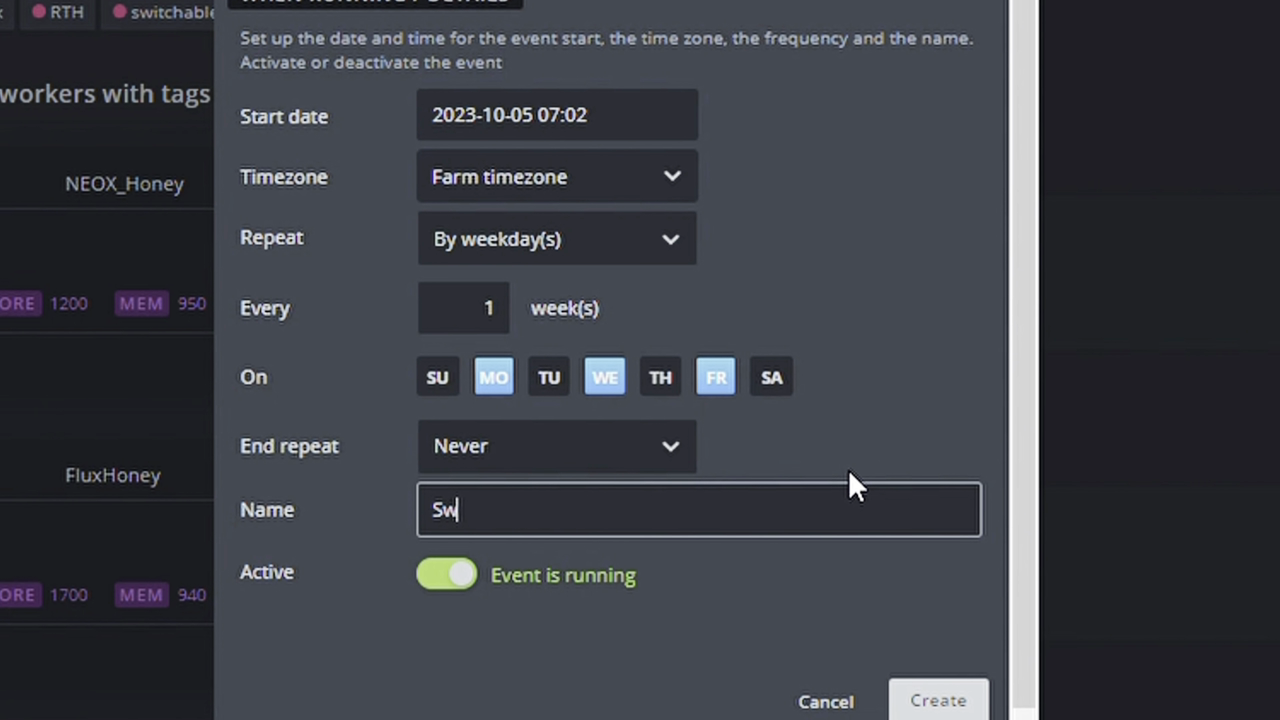
{"action": "key", "text": "BackSpace"}
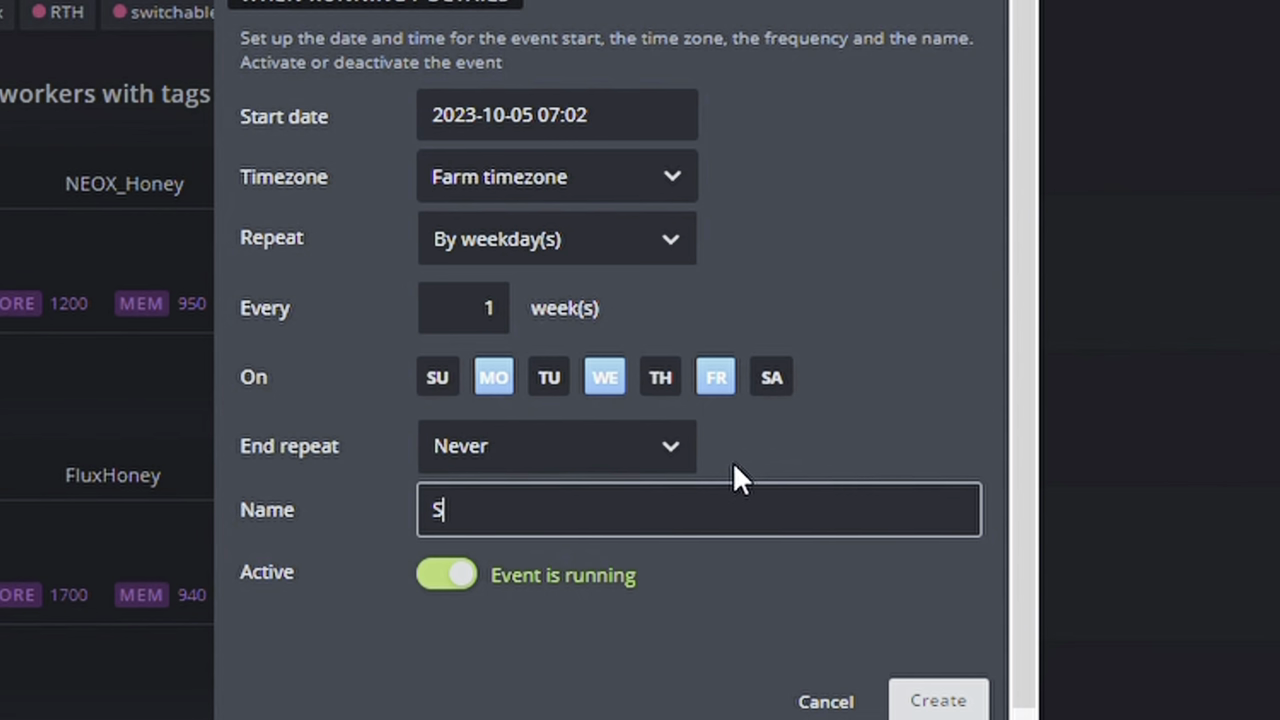
{"action": "scroll", "coordinate": [720, 458], "scroll_direction": "up", "scroll_amount": 3}
{"action": "scroll", "coordinate": [722, 457], "scroll_direction": "down", "scroll_amount": 3}
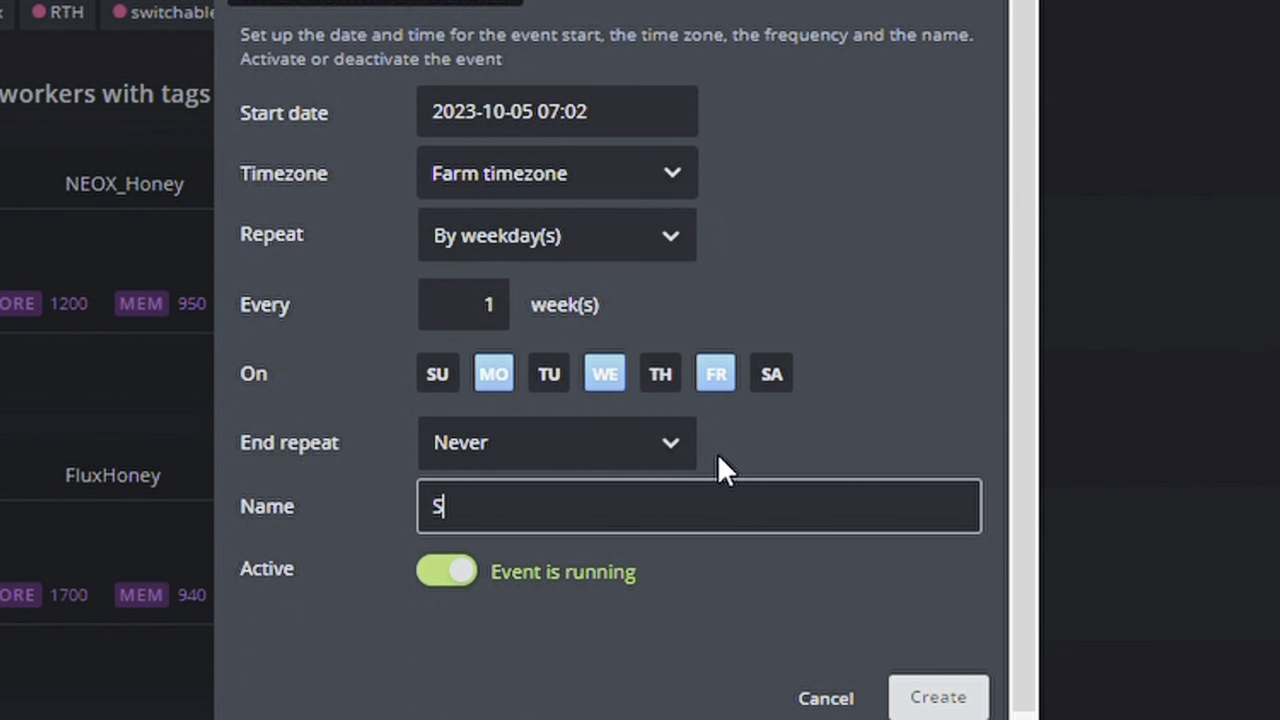
{"action": "key", "text": "BackSpace"}
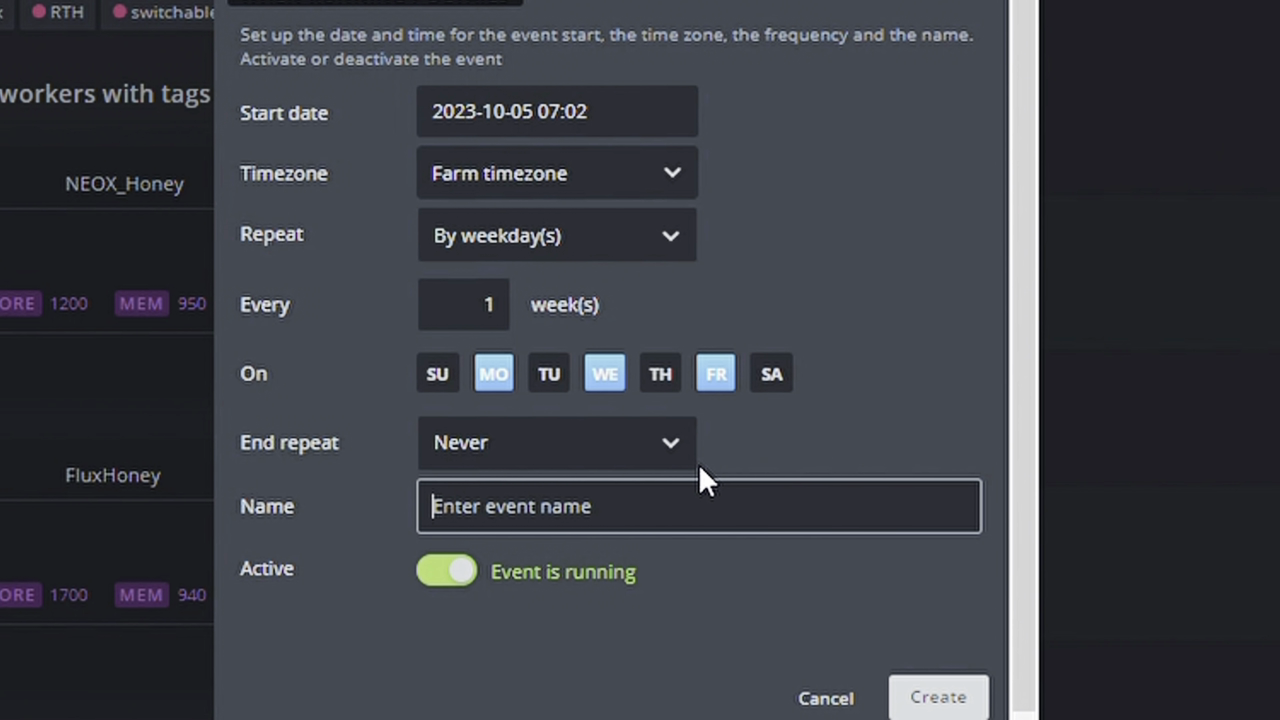
{"action": "type", "text": "Dynex"}
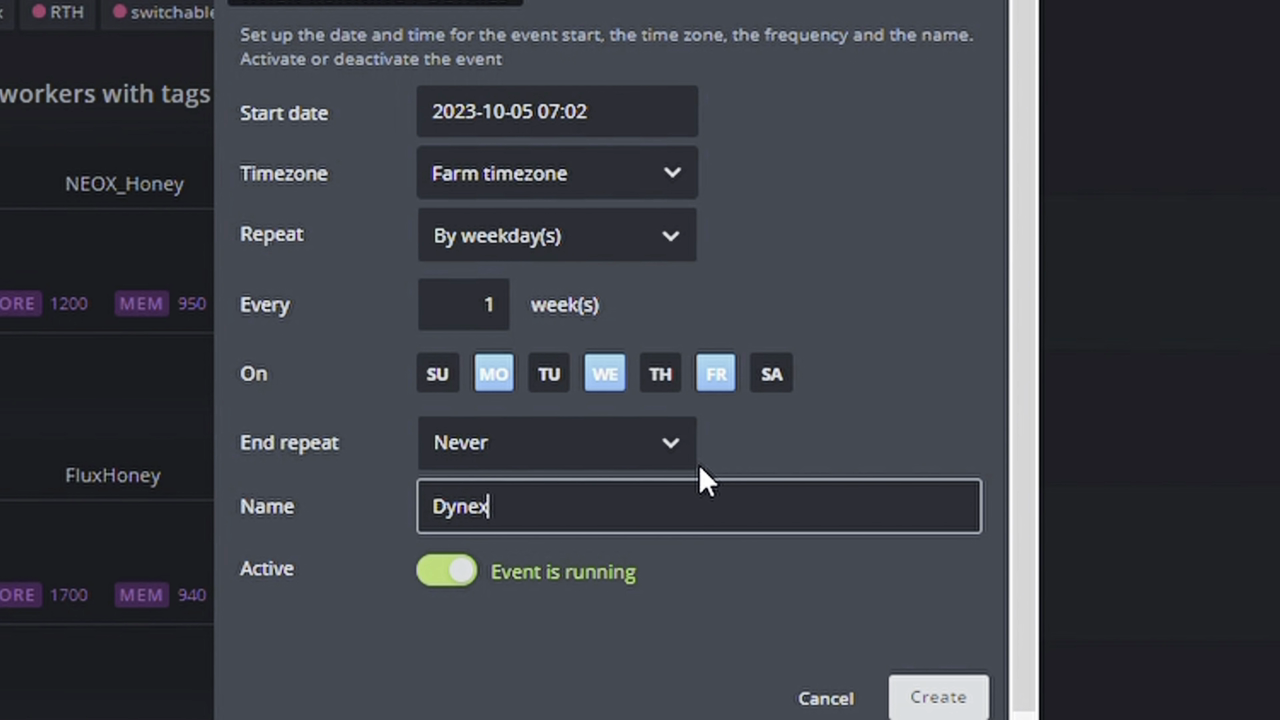
{"action": "type", "text": "_Switch"}
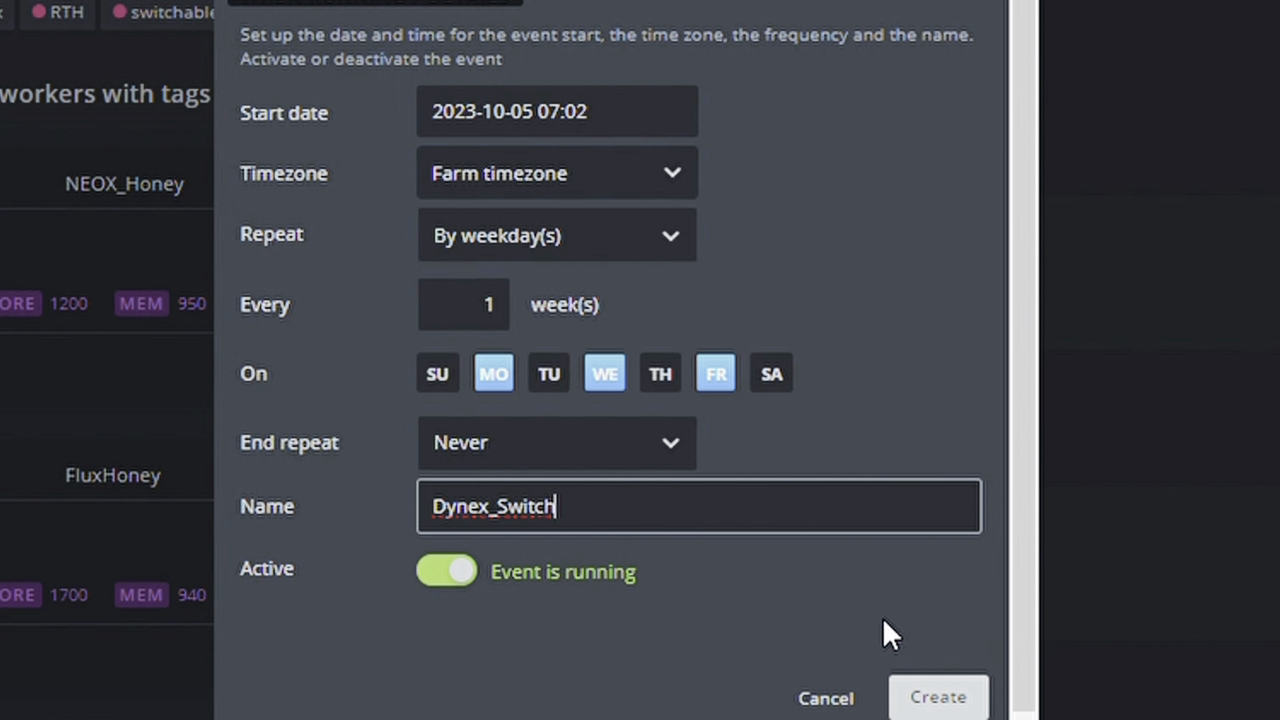
{"action": "scroll", "coordinate": [883, 622], "scroll_direction": "up", "scroll_amount": 4}
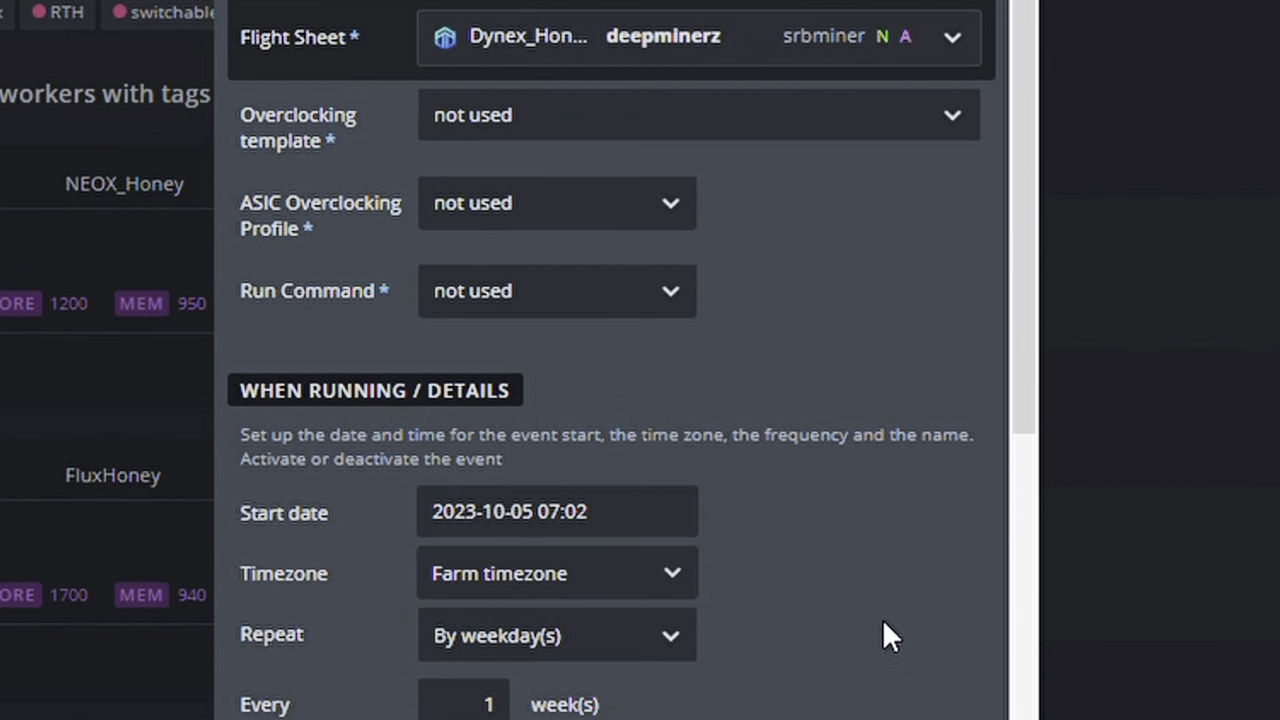
{"action": "scroll", "coordinate": [882, 618], "scroll_direction": "down", "scroll_amount": 4}
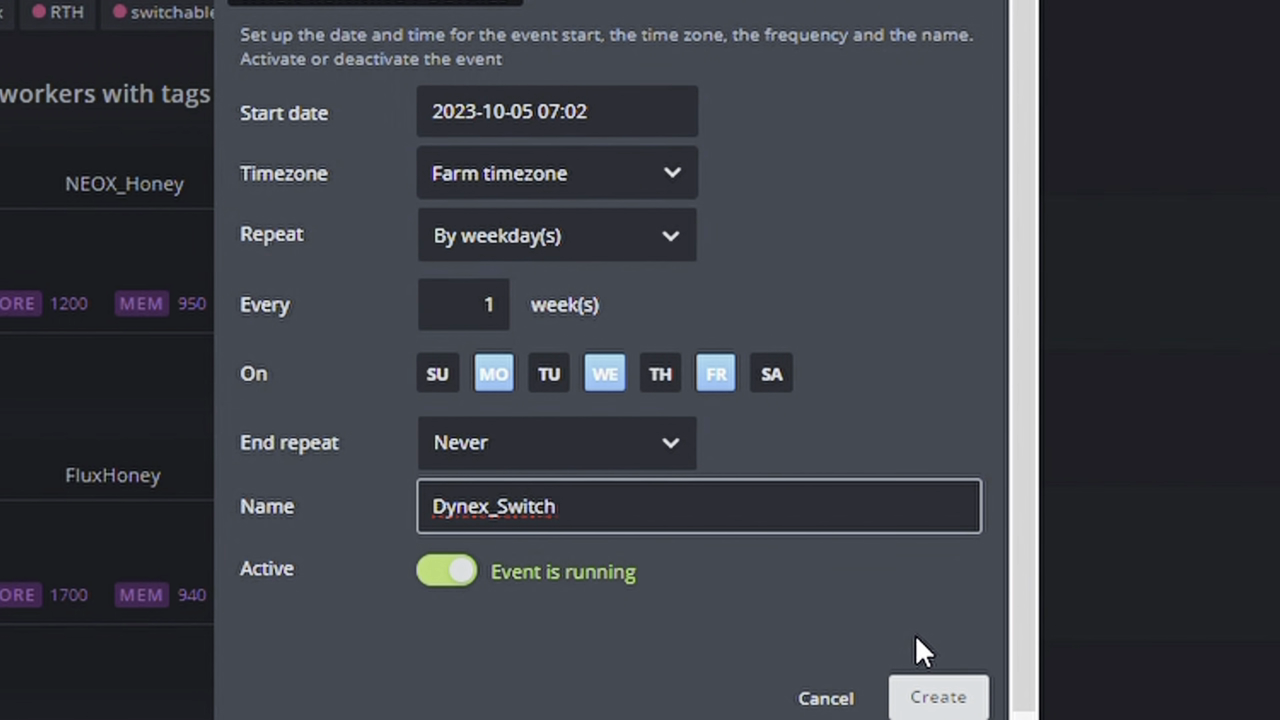
{"action": "left_click", "coordinate": [940, 692]}
Review the schedule for workers tagged ALPH, comparing the weekdays of the ALPH and Dynex switch events.
{"action": "scroll", "coordinate": [815, 638], "scroll_direction": "down", "scroll_amount": 3}
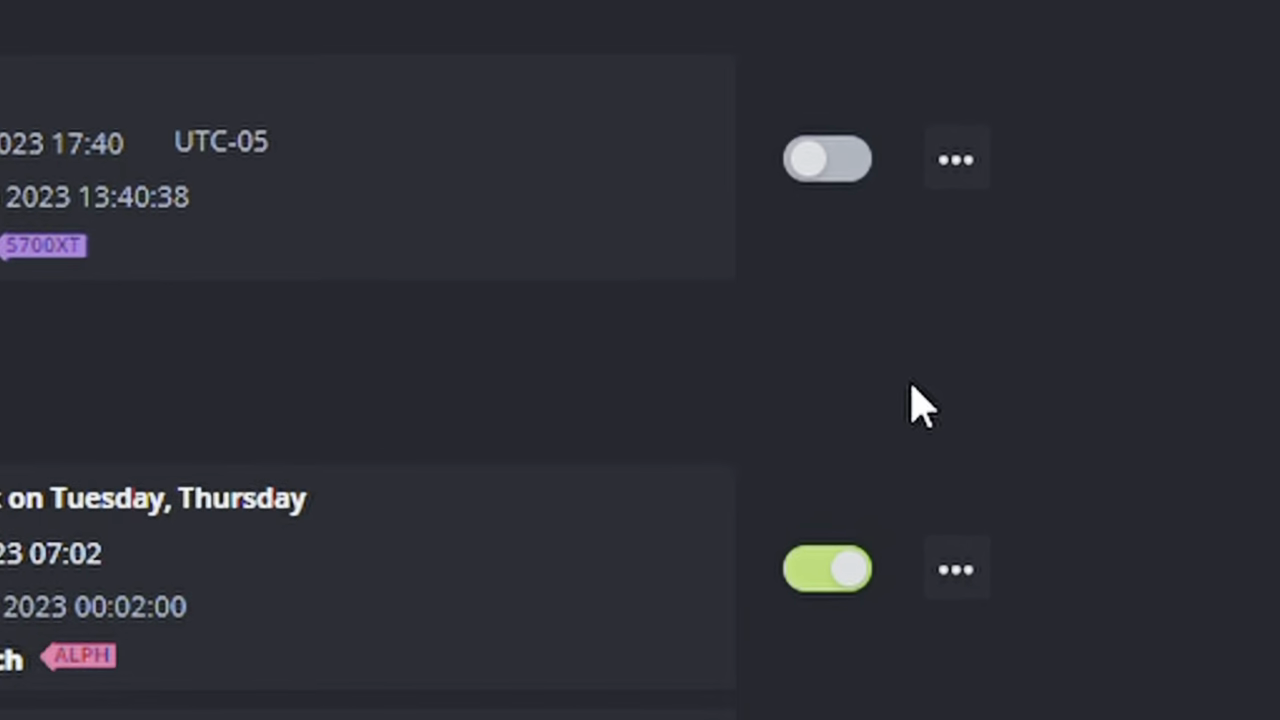
{"action": "scroll", "coordinate": [368, 400], "scroll_direction": "down", "scroll_amount": 3}
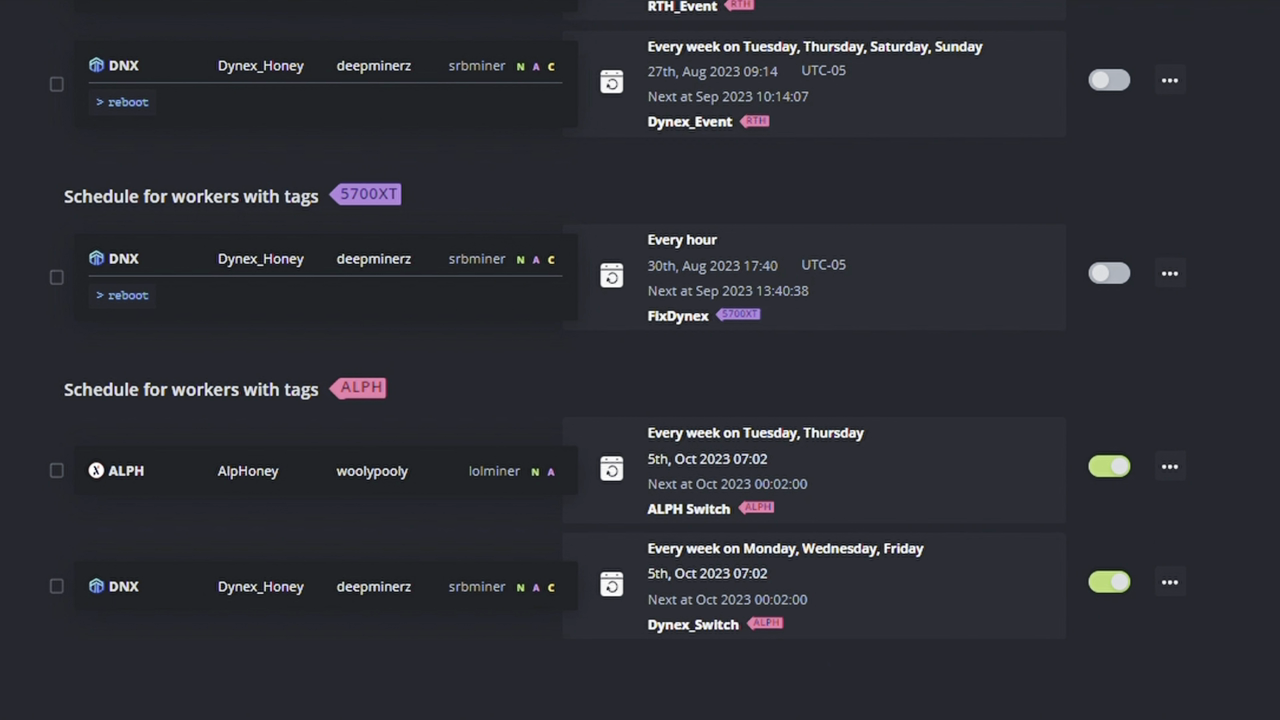
{"action": "scroll", "coordinate": [640, 360], "scroll_direction": "up", "scroll_amount": 5}
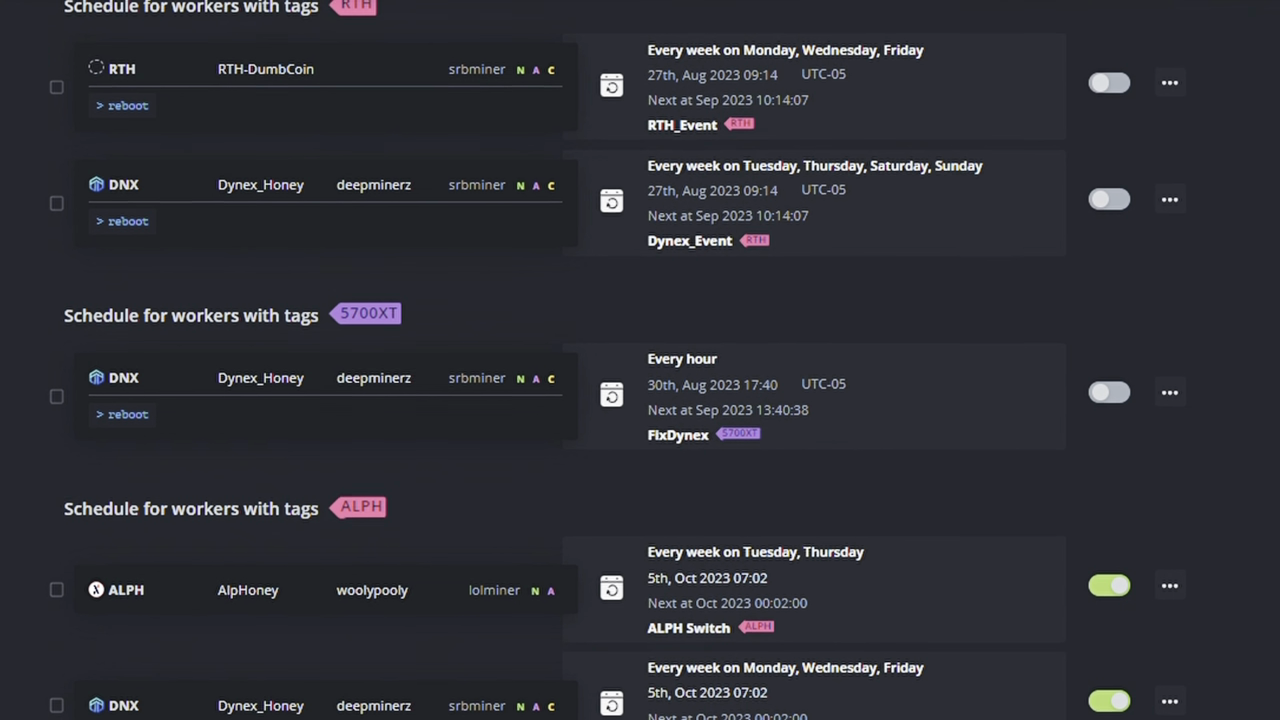
{"action": "scroll", "coordinate": [640, 360], "scroll_direction": "down", "scroll_amount": 3}
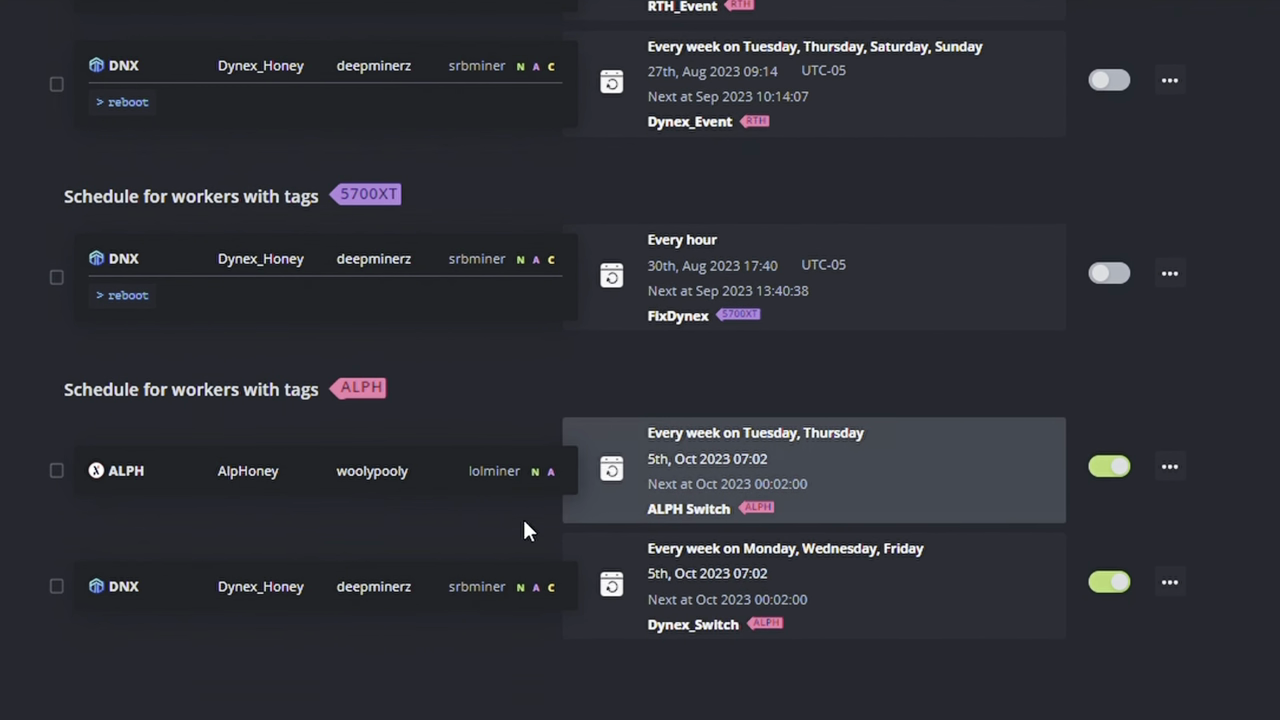